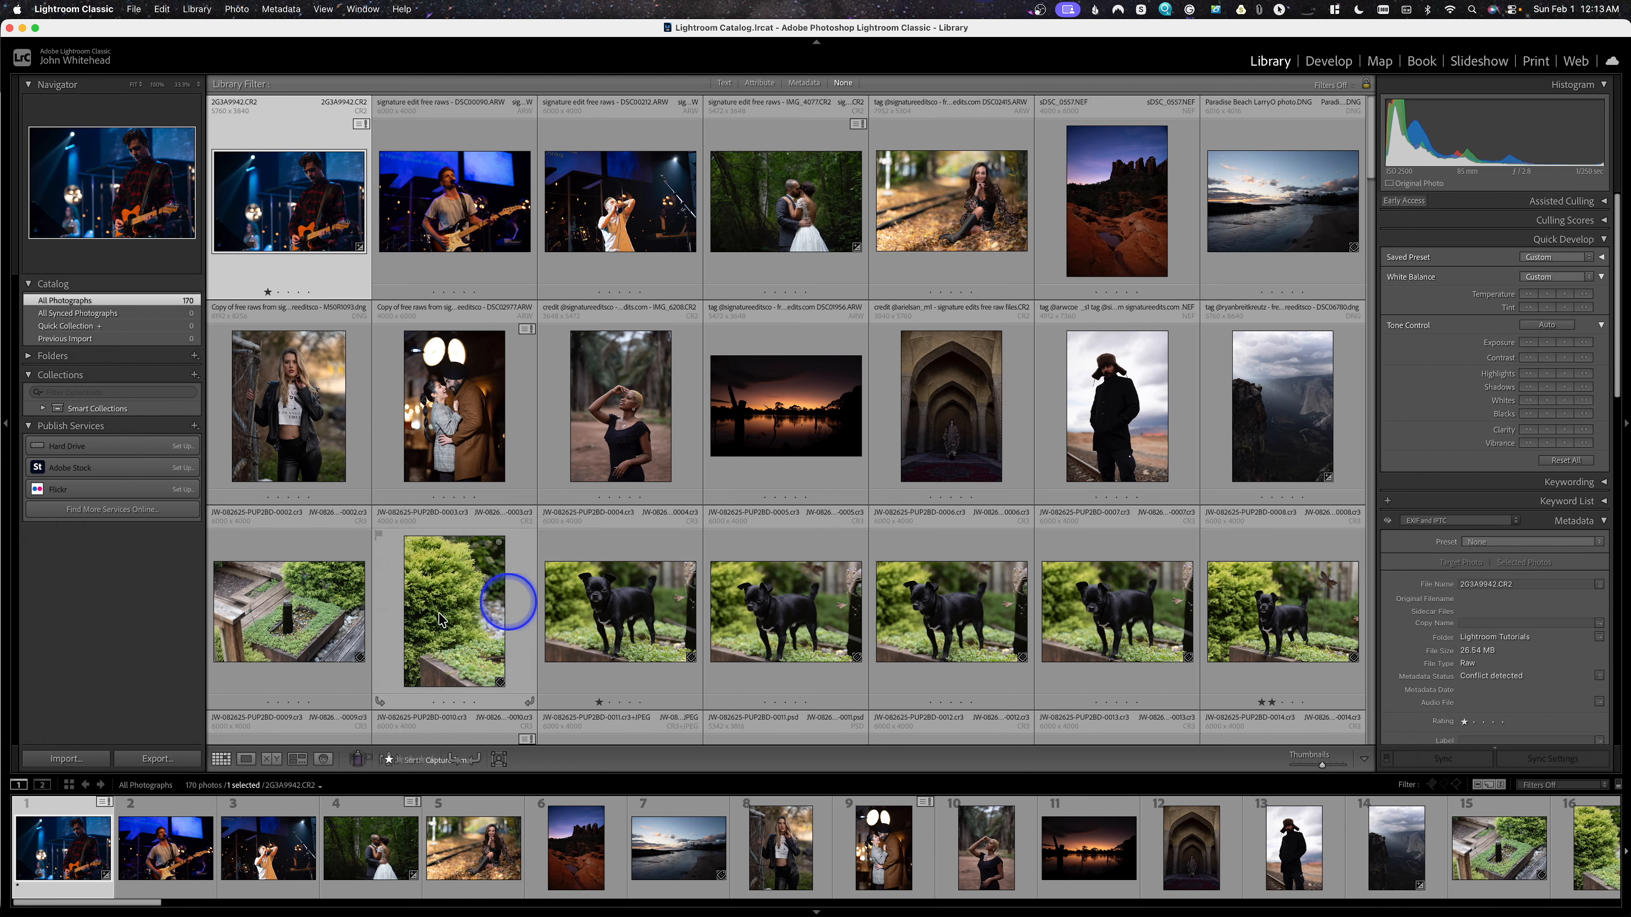
Step: Import all photos from the Masking3 folder in Downloads on Macintosh HD into the catalog
{"action": "left_click", "coordinate": [76, 759]}
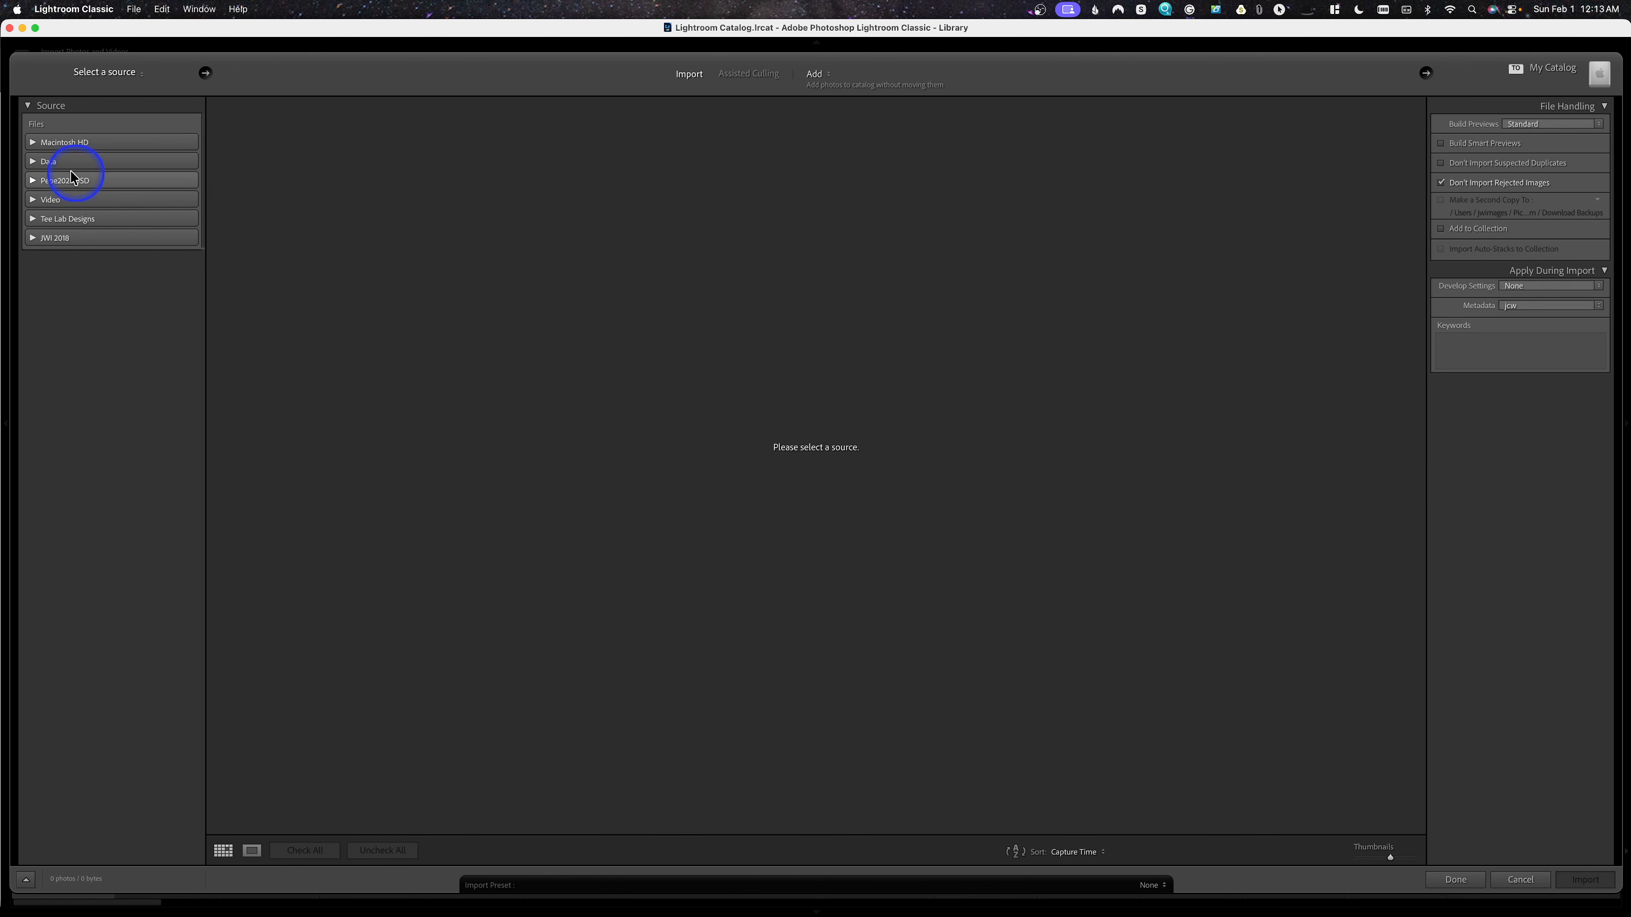
{"action": "left_click", "coordinate": [34, 142]}
{"action": "left_click", "coordinate": [39, 195]}
{"action": "left_click", "coordinate": [51, 208]}
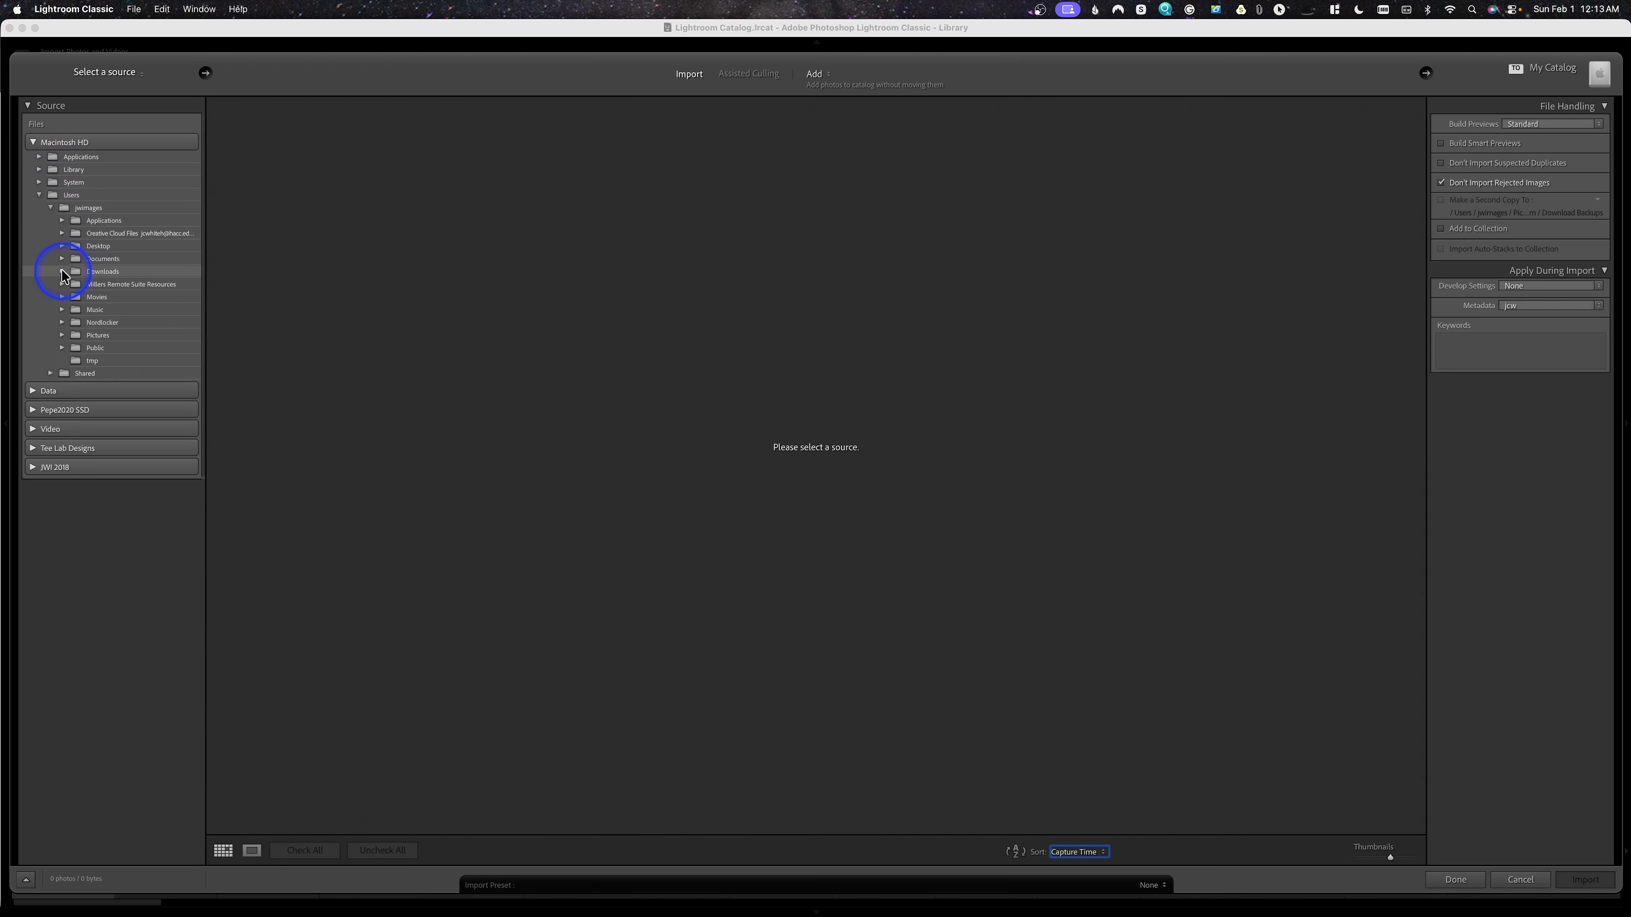
{"action": "left_click", "coordinate": [62, 271]}
{"action": "left_click", "coordinate": [106, 309]}
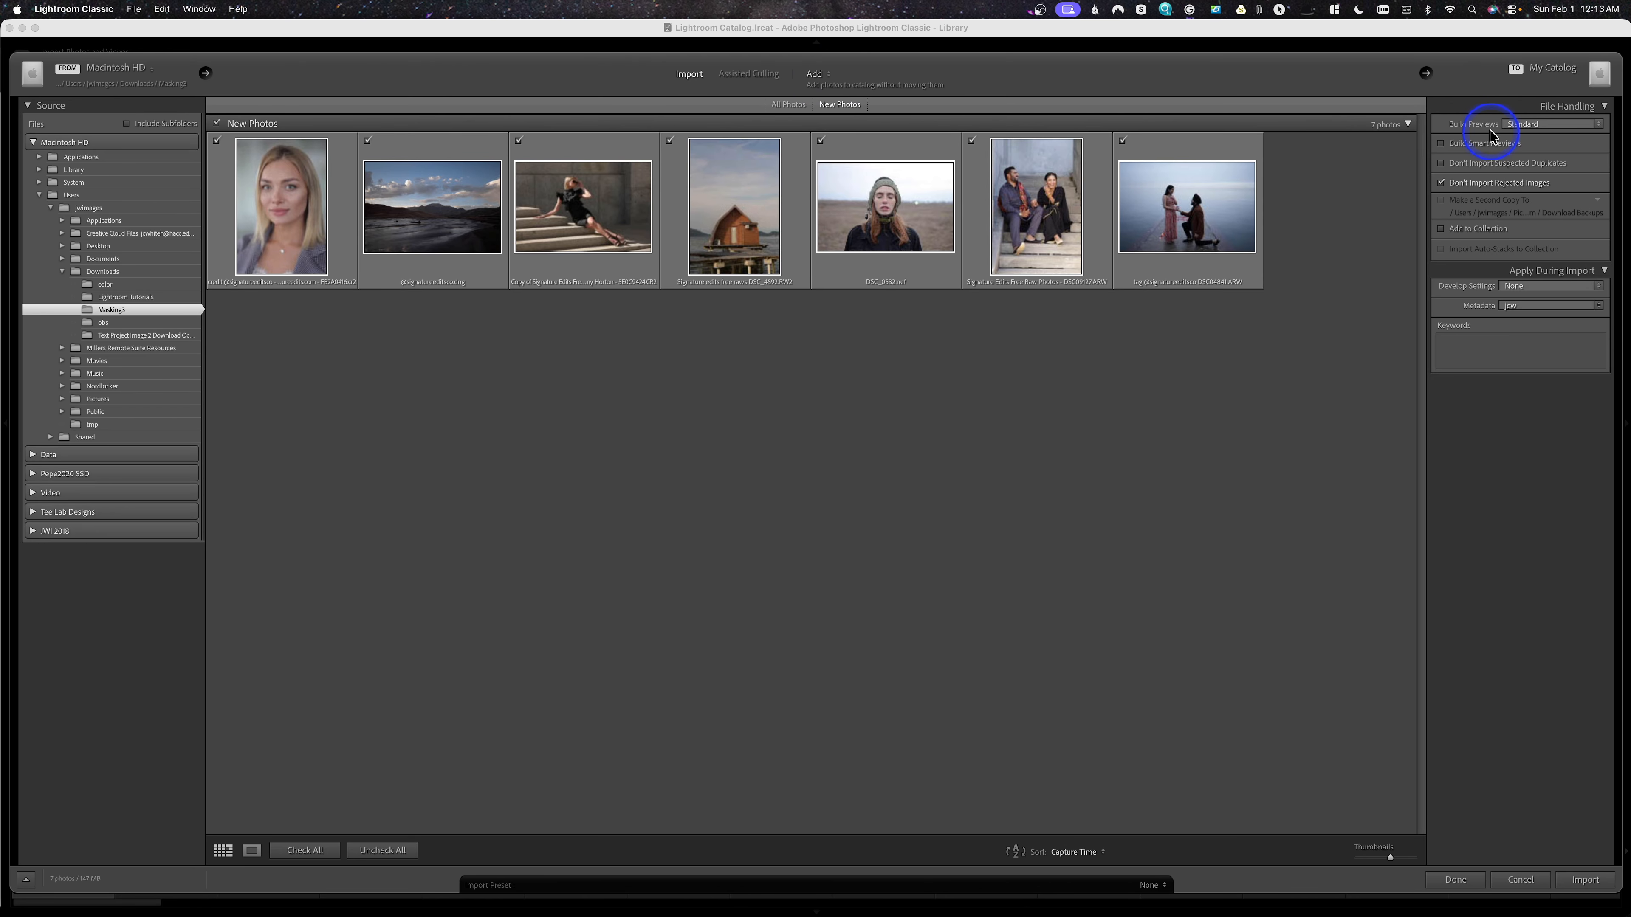
{"action": "left_click", "coordinate": [1588, 880]}
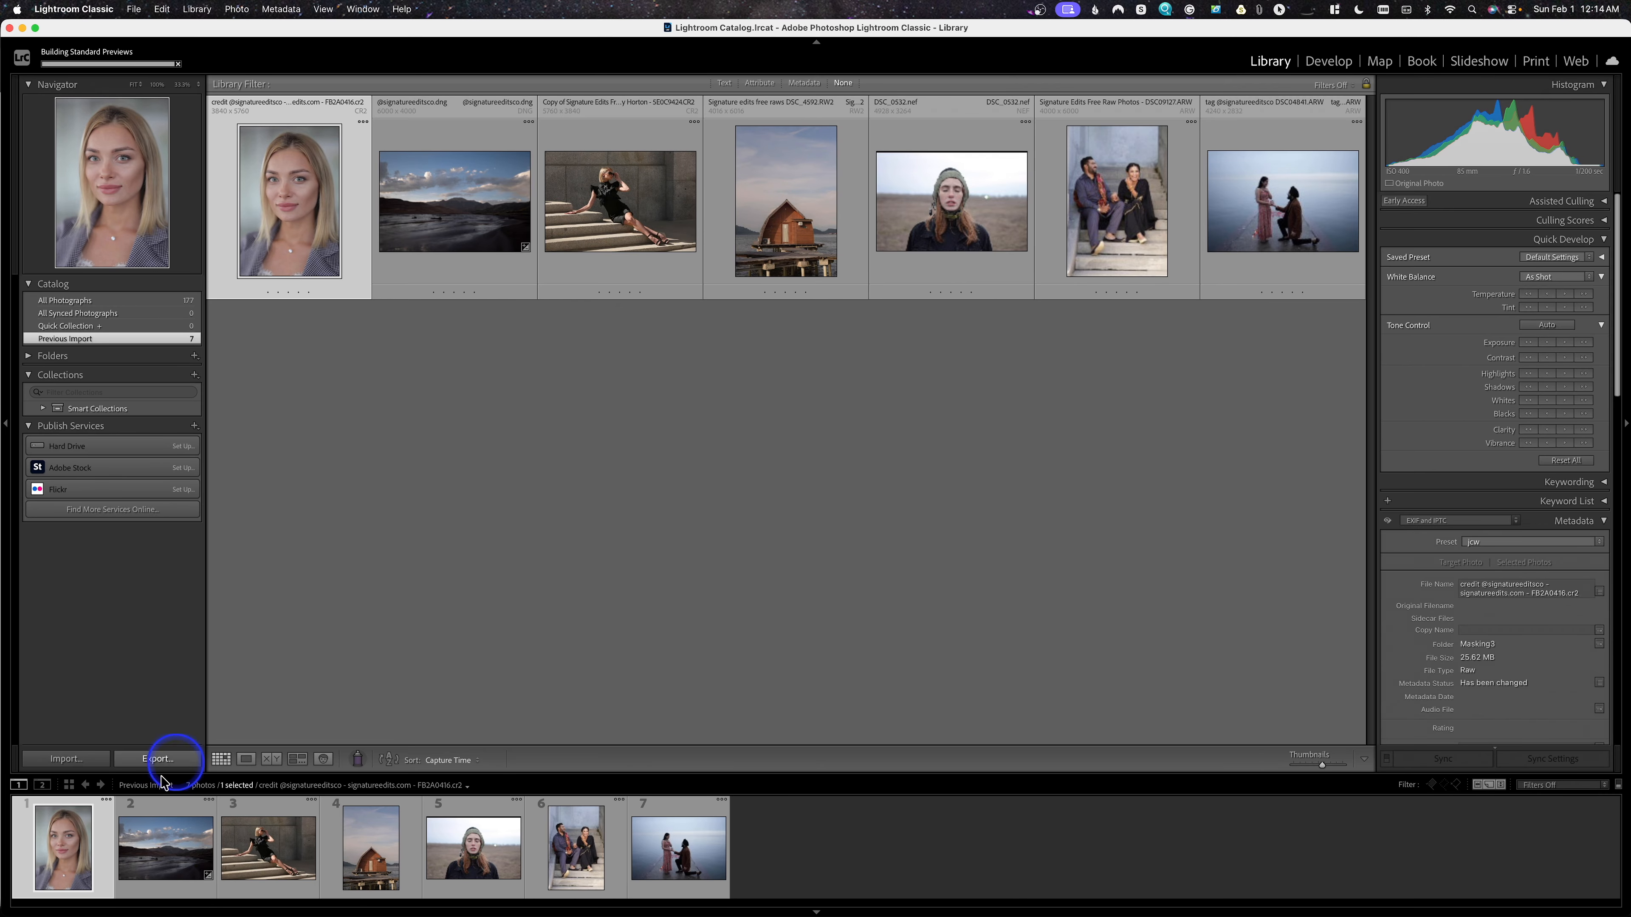
Step: Show the blonde woman's portrait large, switch to the Develop module and open the Masking tools
{"action": "left_click", "coordinate": [246, 758]}
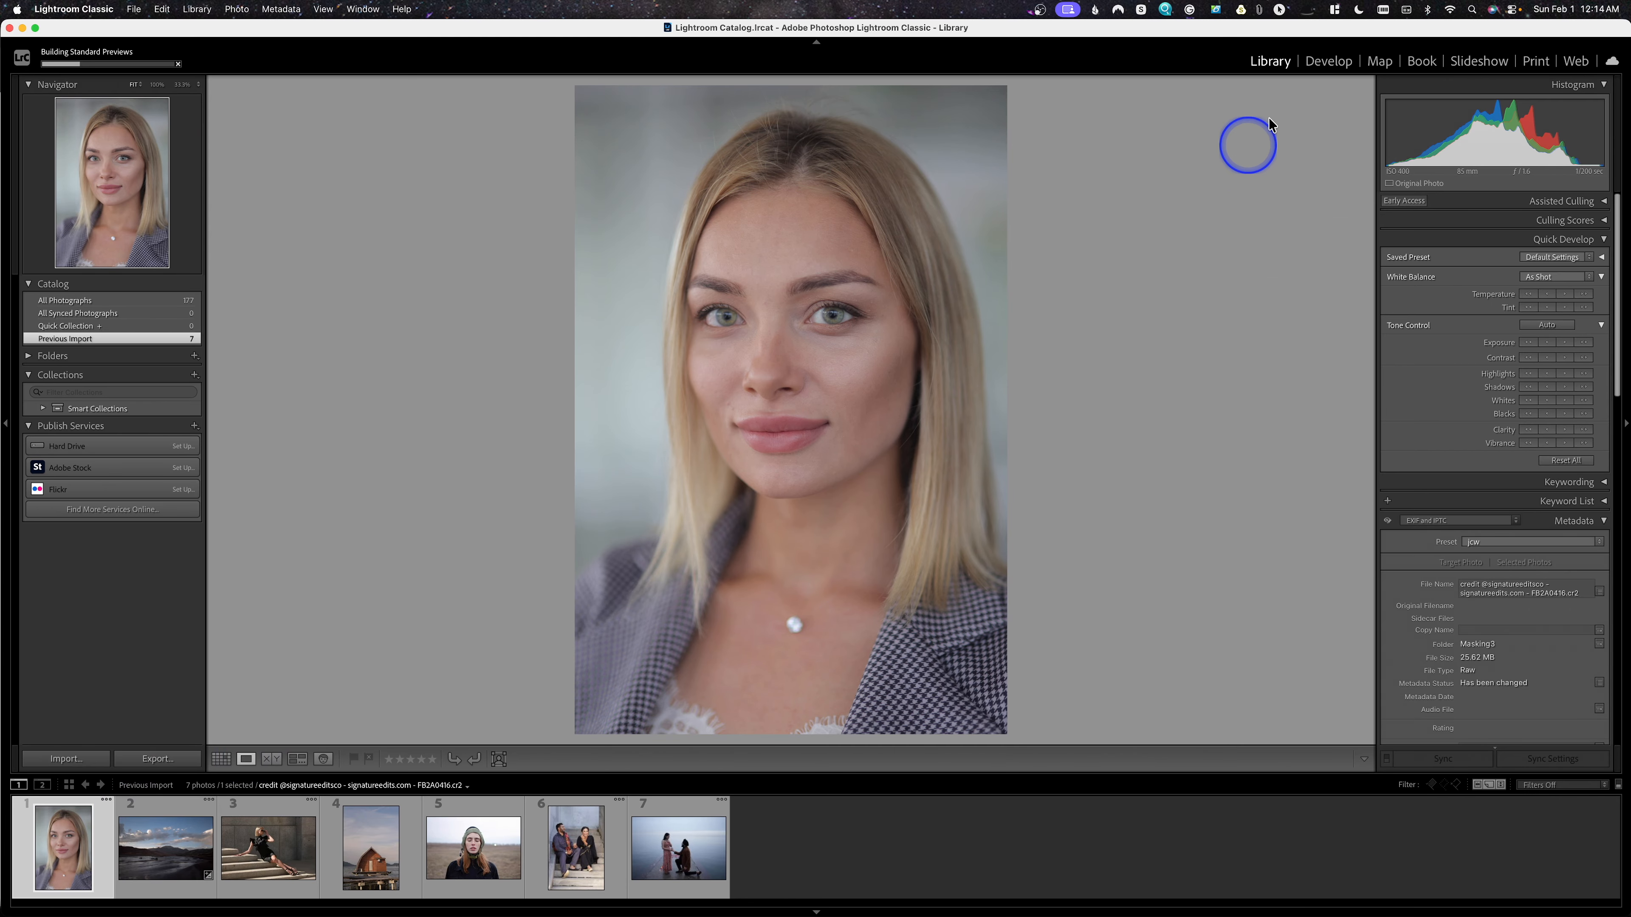
{"action": "left_click", "coordinate": [1343, 68]}
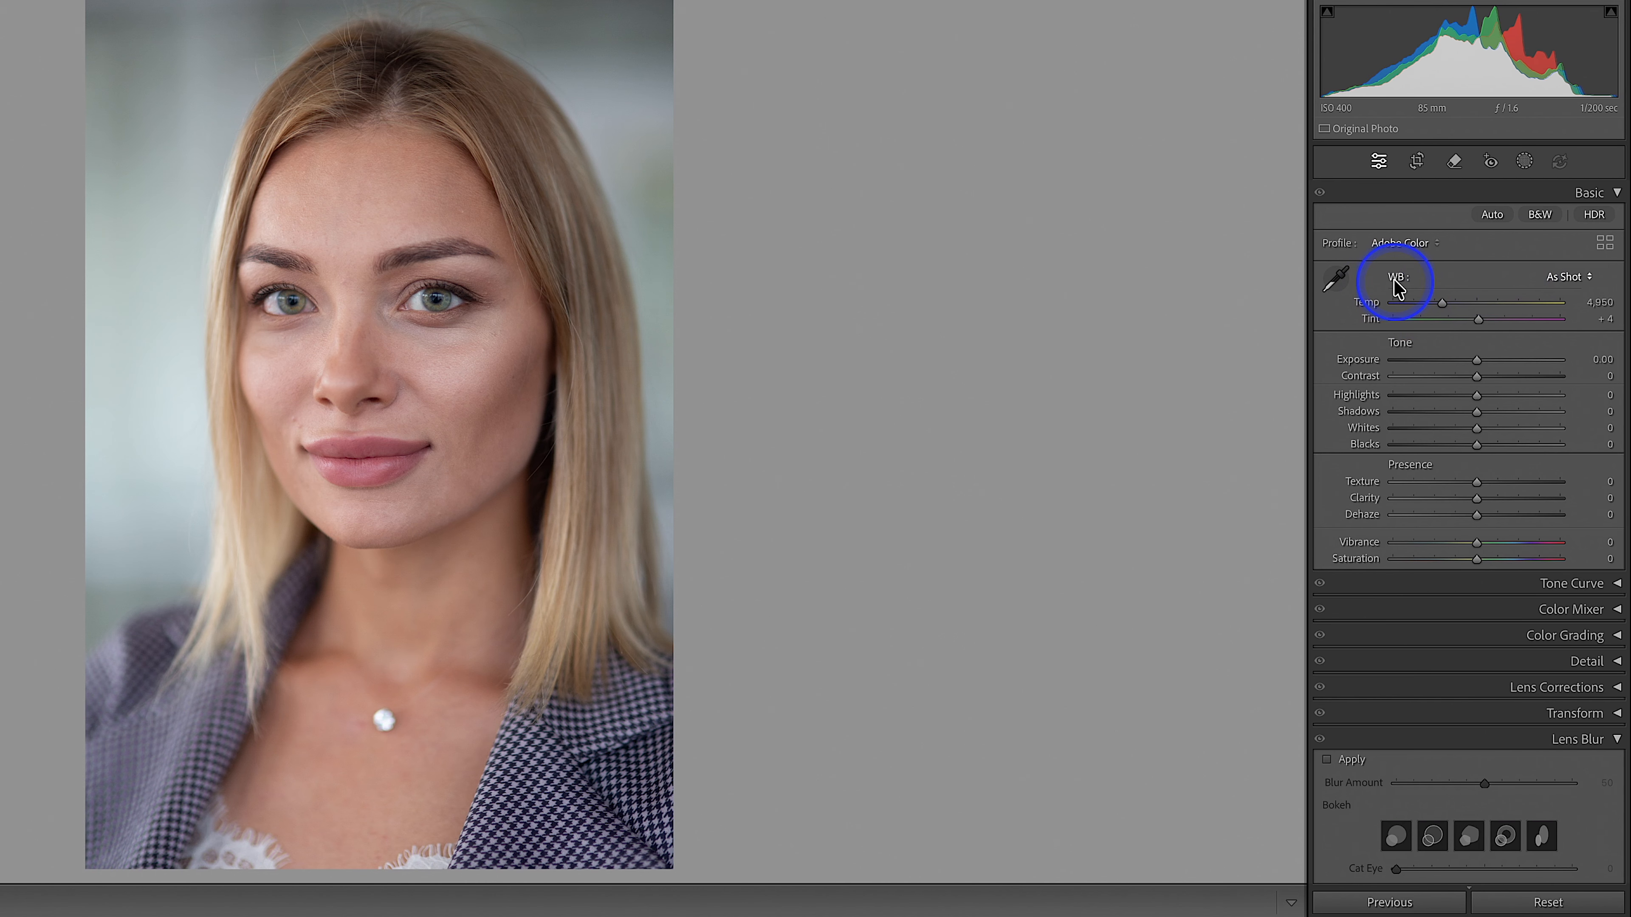
{"action": "left_click", "coordinate": [1525, 163]}
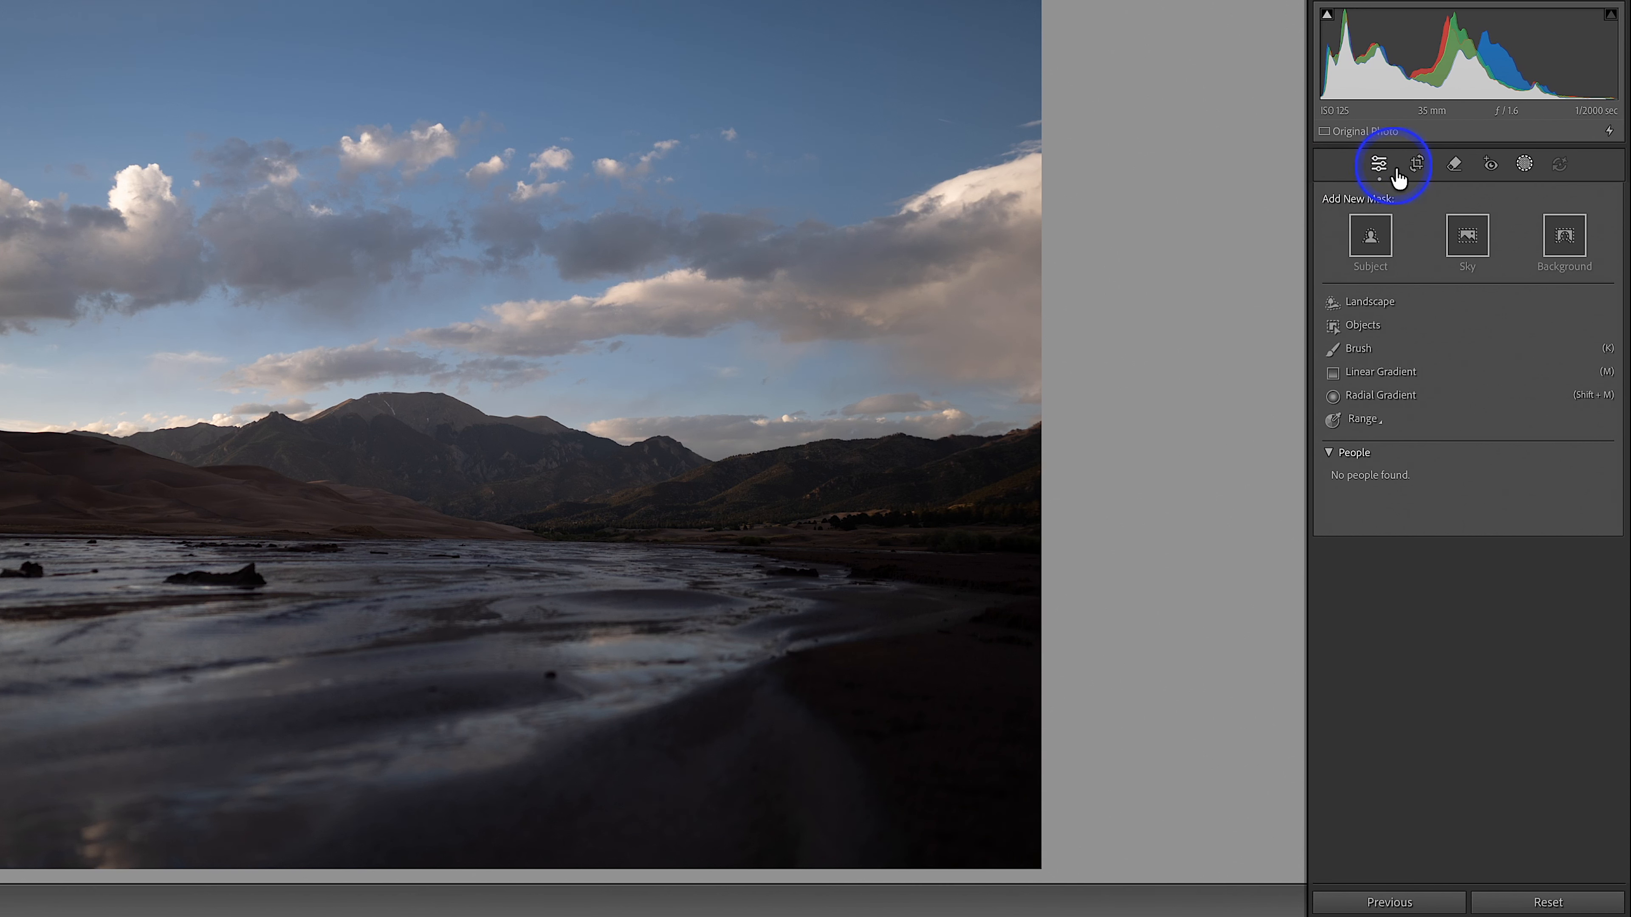
Step: Try a Sky mask on the mountain landscape photo, and undo it
{"action": "left_click", "coordinate": [1470, 241]}
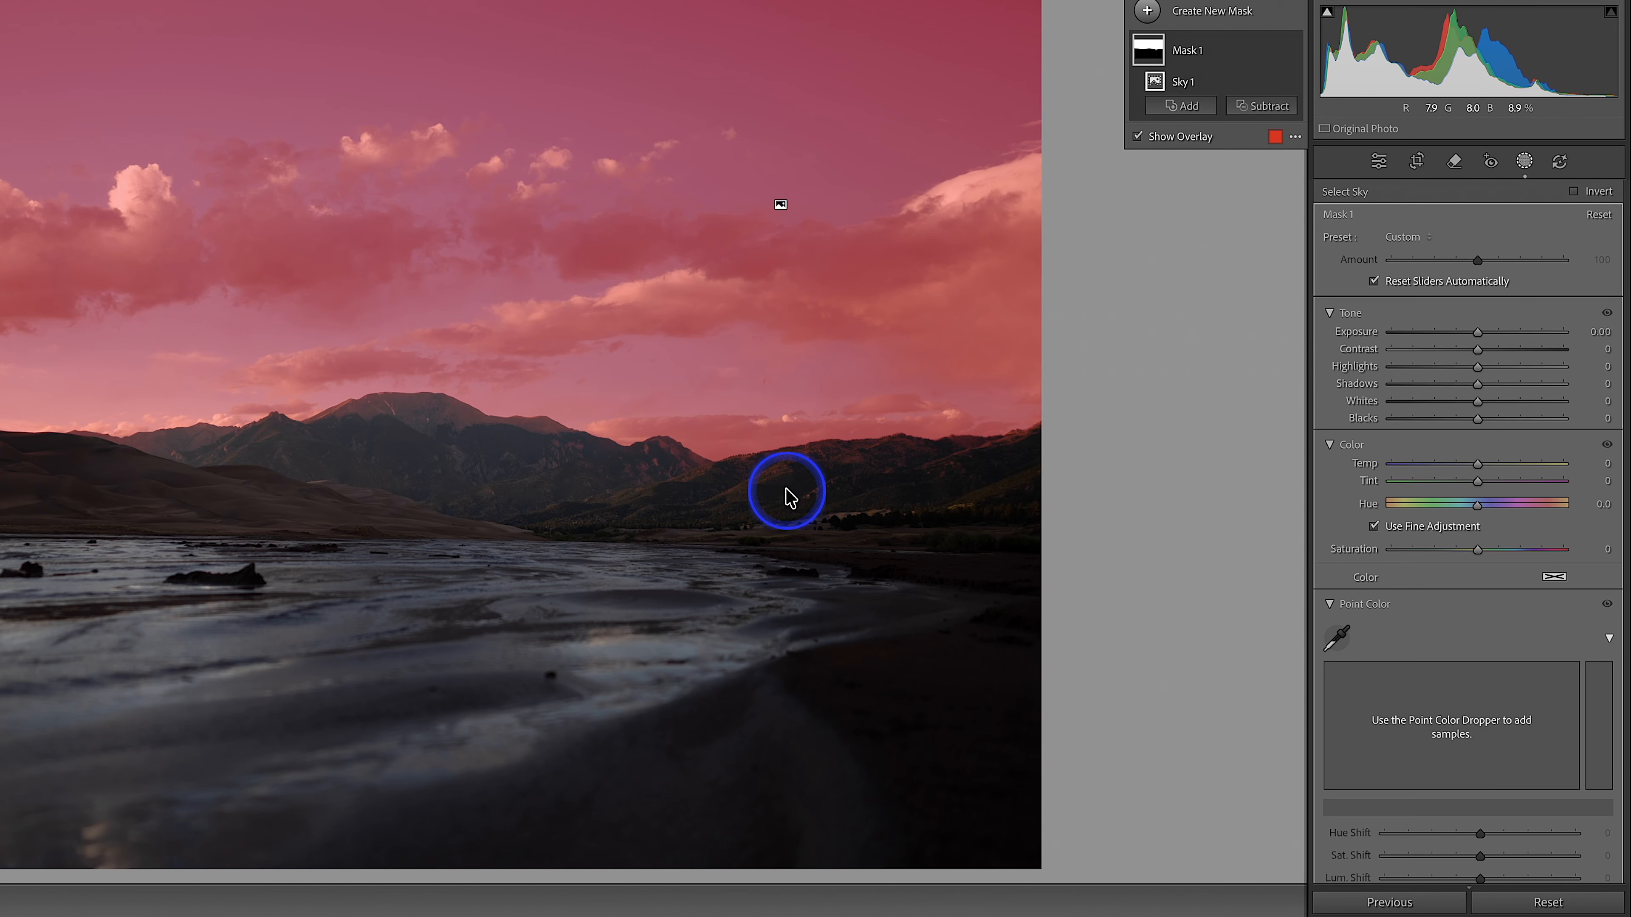
{"action": "key", "text": "ctrl+z"}
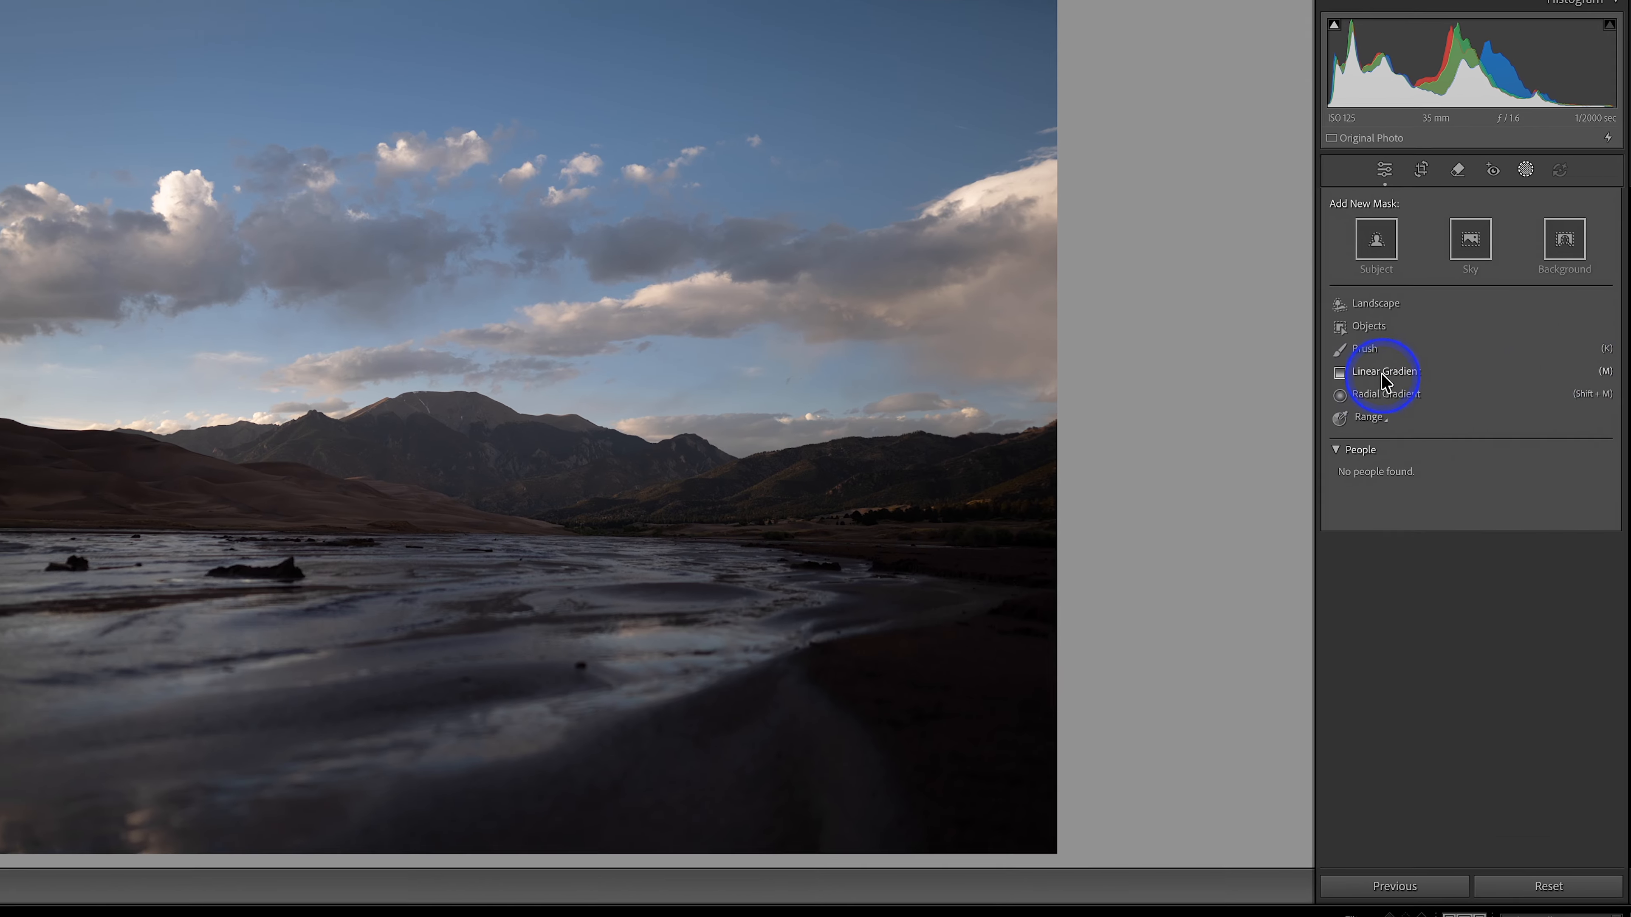
Step: Draw a linear gradient mask straight down from the top of the landscape photo, with its lower edge near the base of the mountains
{"action": "left_click", "coordinate": [1381, 374]}
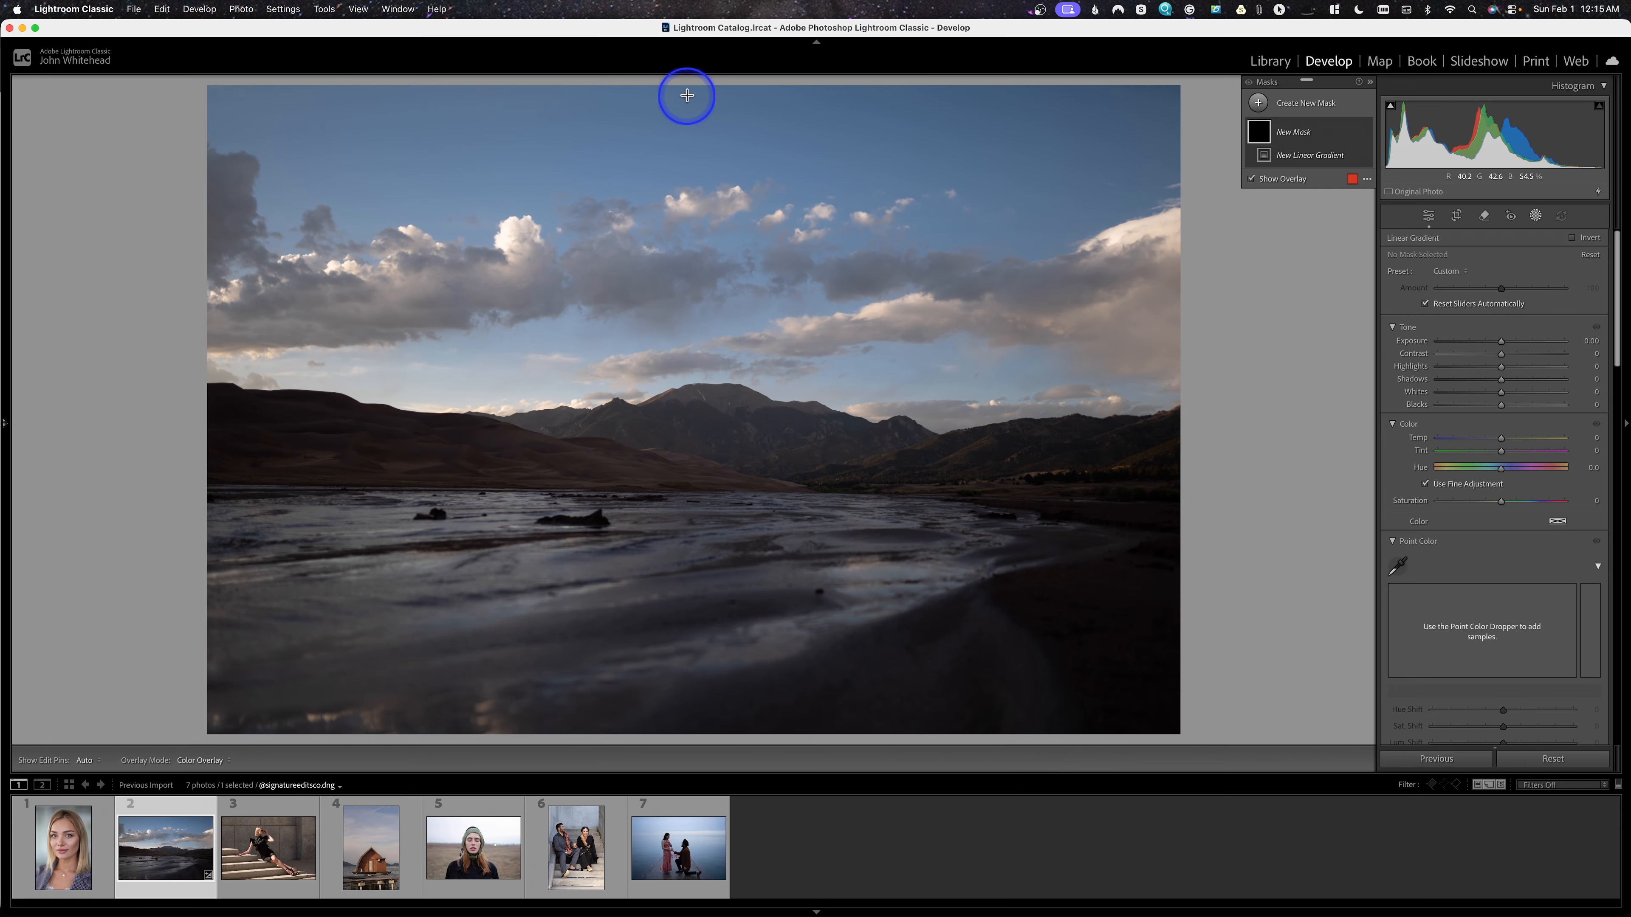
{"action": "left_click_drag", "start_coordinate": [687, 95], "coordinate": [685, 501]}
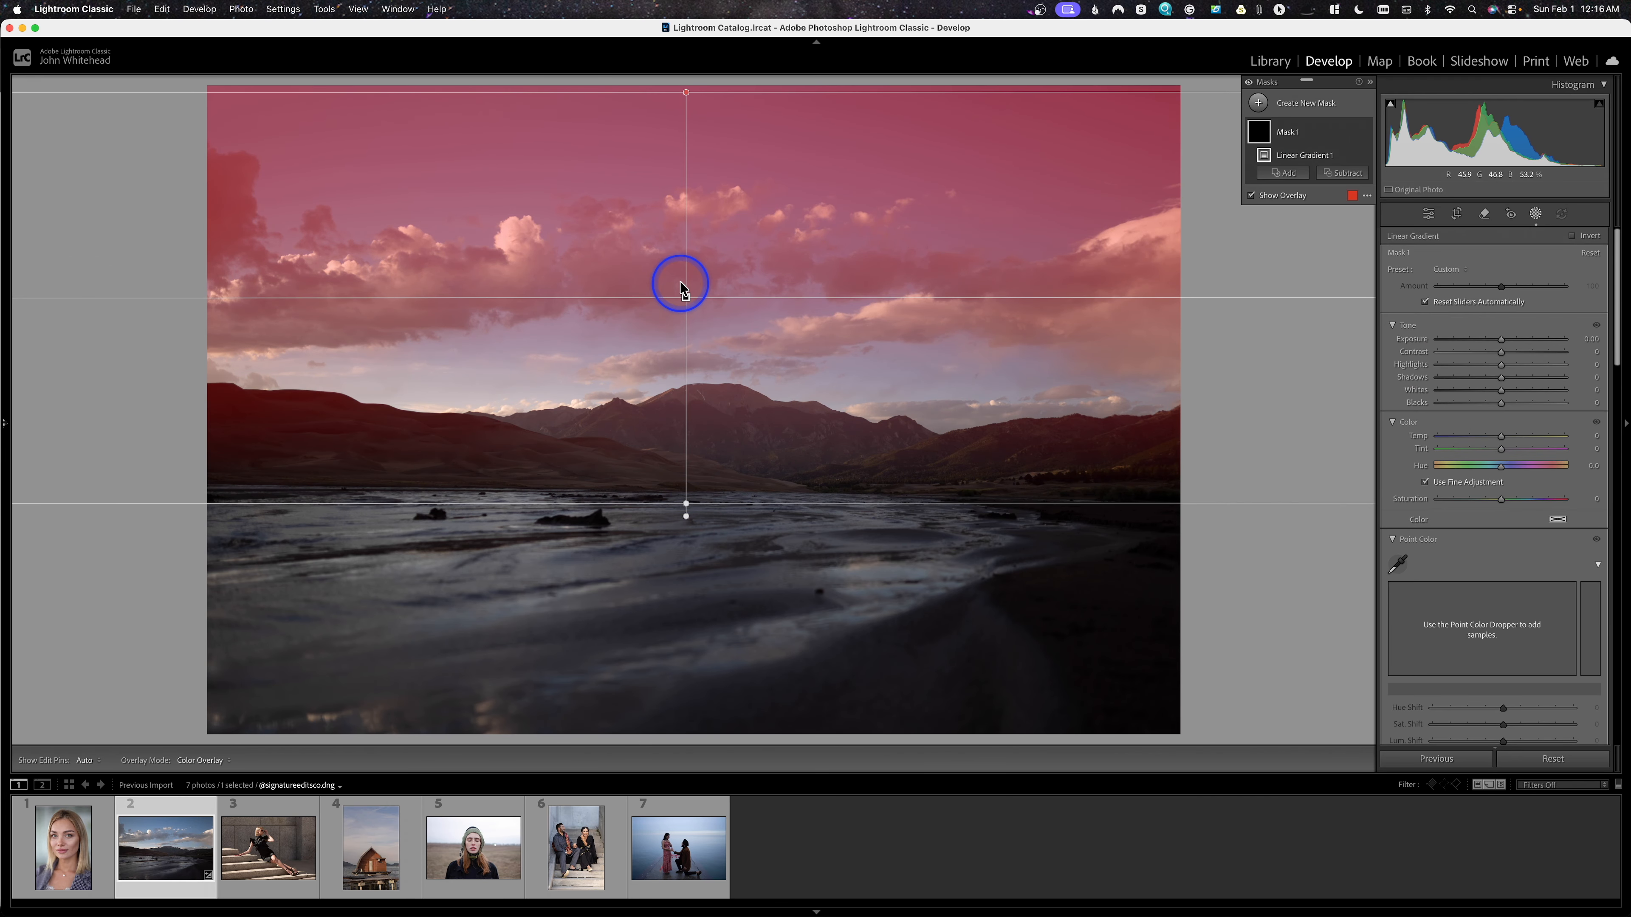
{"action": "left_click_drag", "start_coordinate": [688, 298], "coordinate": [688, 309]}
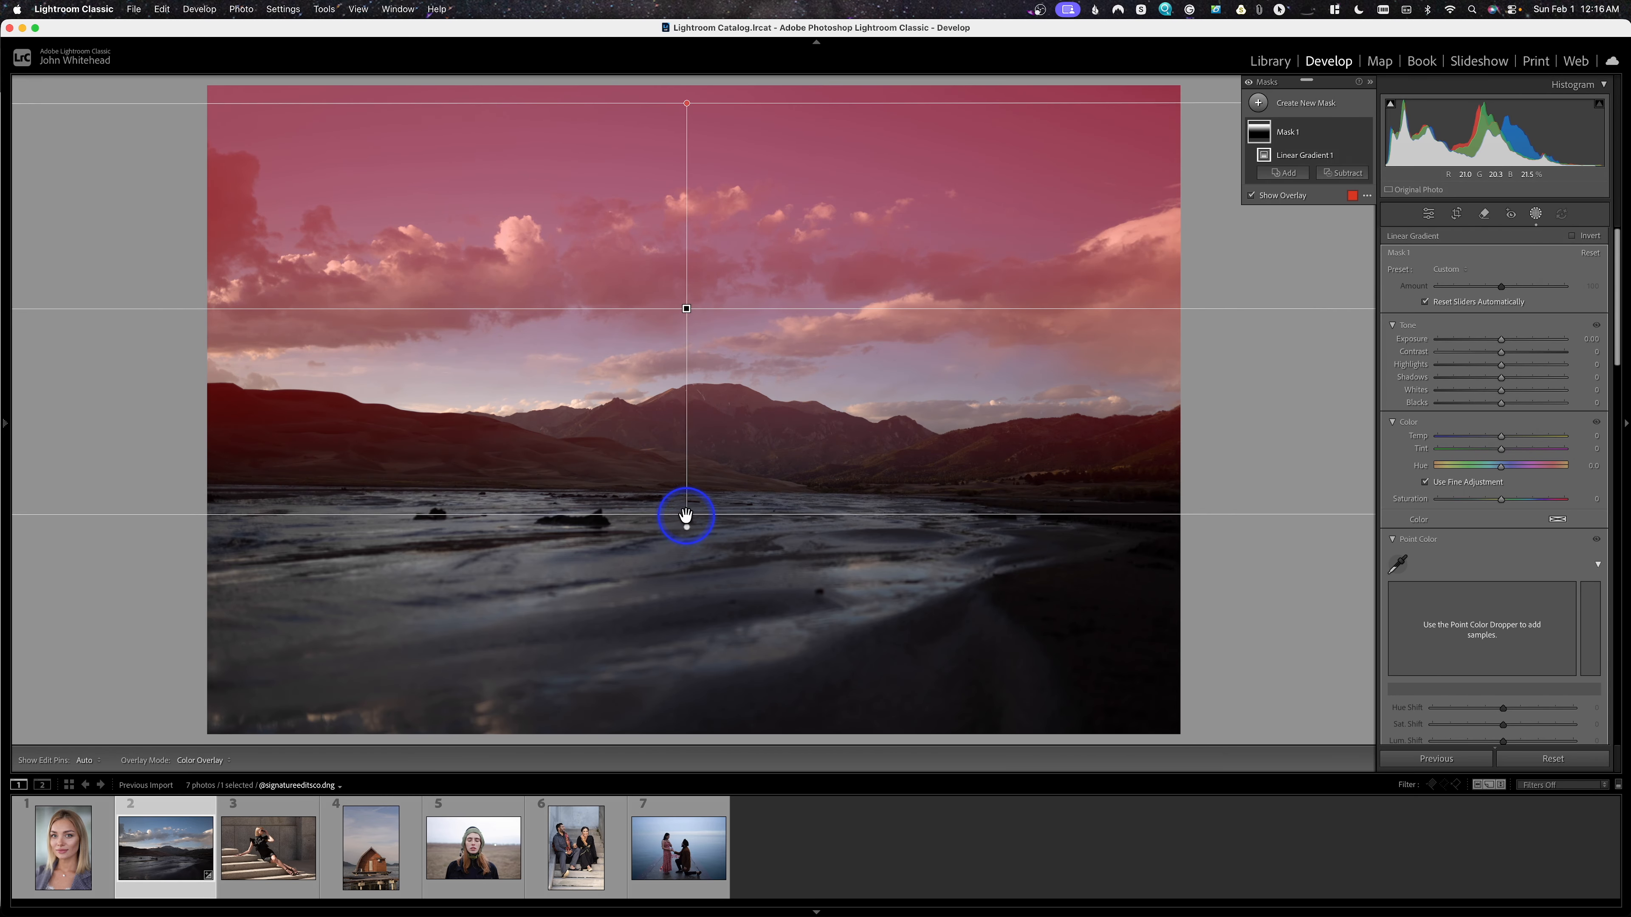
{"action": "left_click_drag", "start_coordinate": [686, 518], "coordinate": [682, 437]}
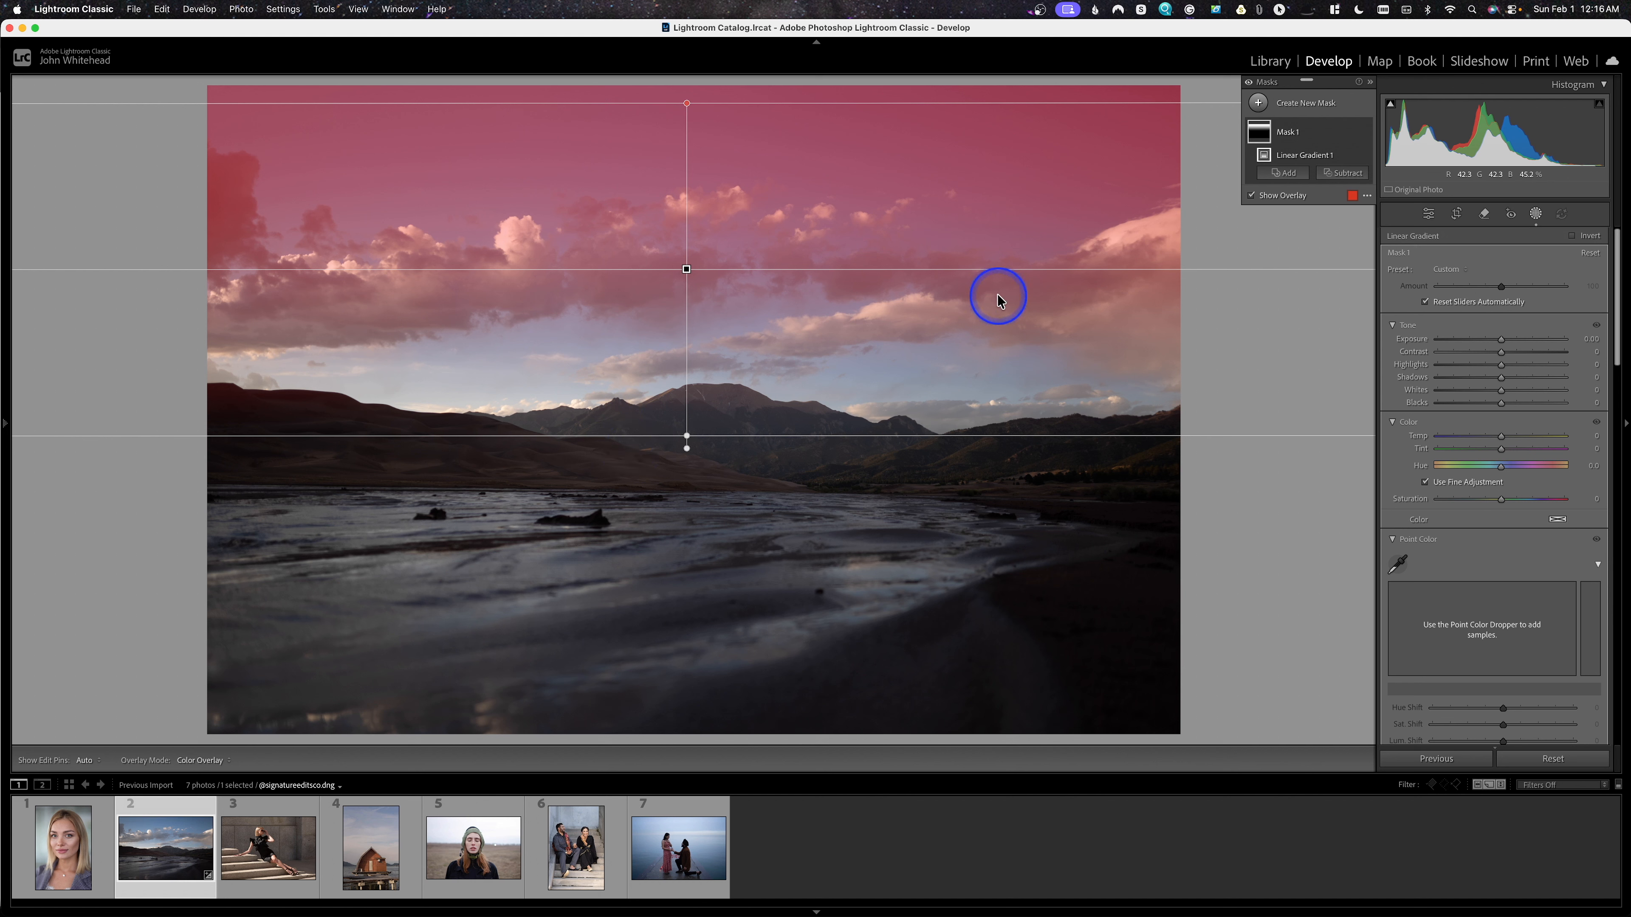
Step: Set the exposure of the sky's linear gradient mask to about 0.18
{"action": "left_click", "coordinate": [1501, 341]}
{"action": "mouse_move", "coordinate": [1499, 346]}
{"action": "left_mouse_down"}
{"action": "mouse_move", "coordinate": [1474, 347]}
{"action": "mouse_move", "coordinate": [1515, 344]}
{"action": "left_mouse_up"}
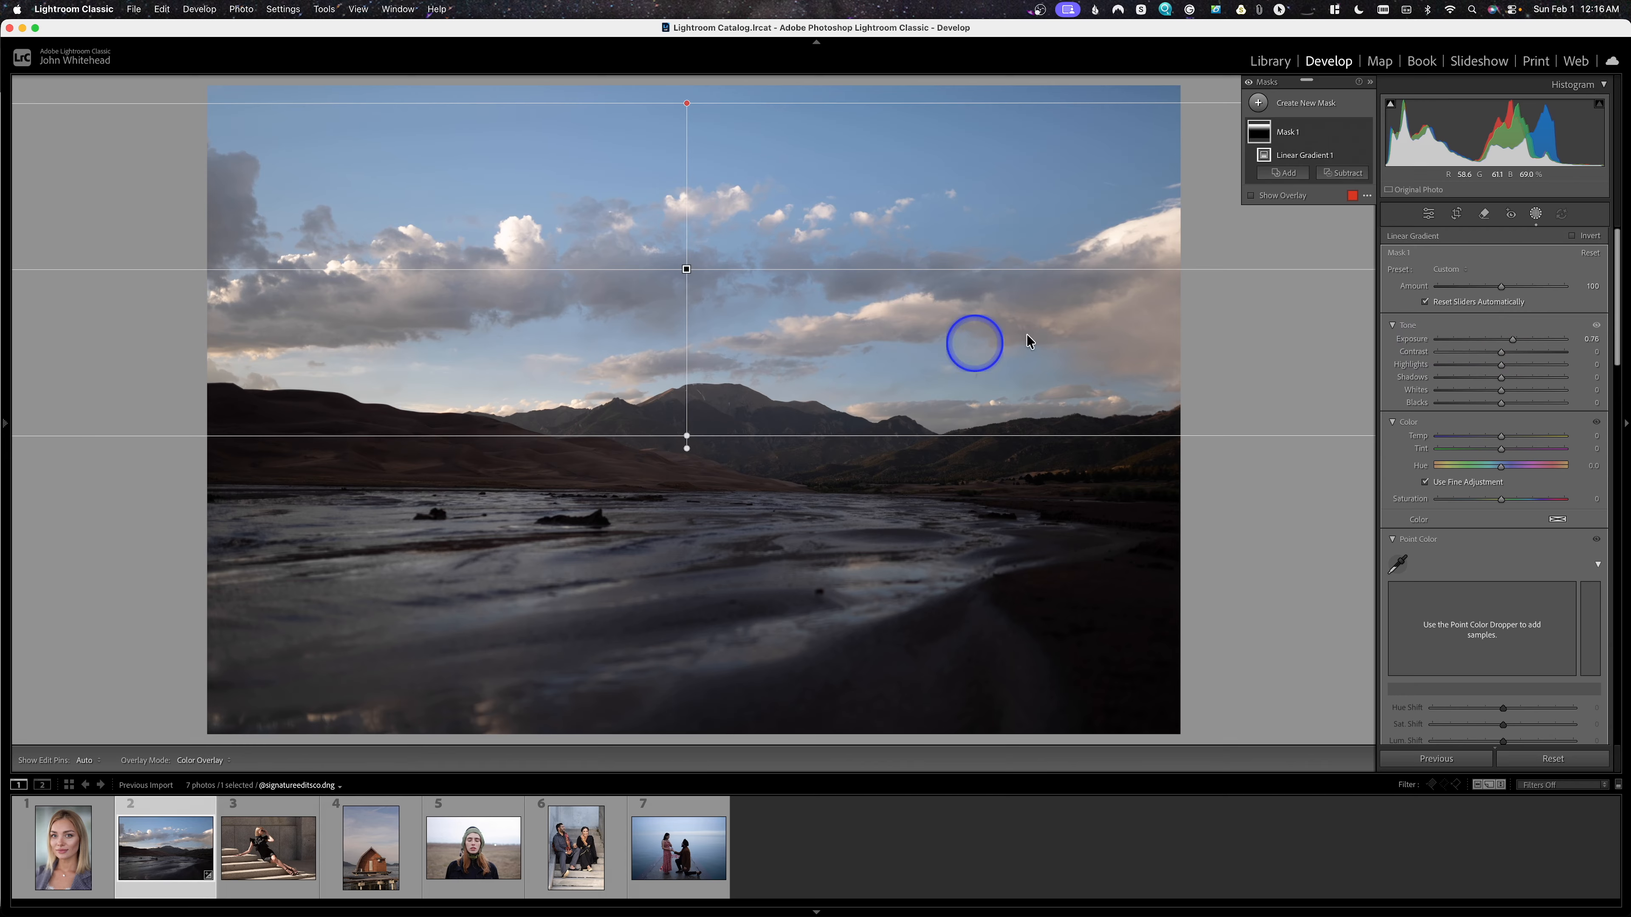
{"action": "left_click_drag", "start_coordinate": [1512, 340], "coordinate": [1506, 342]}
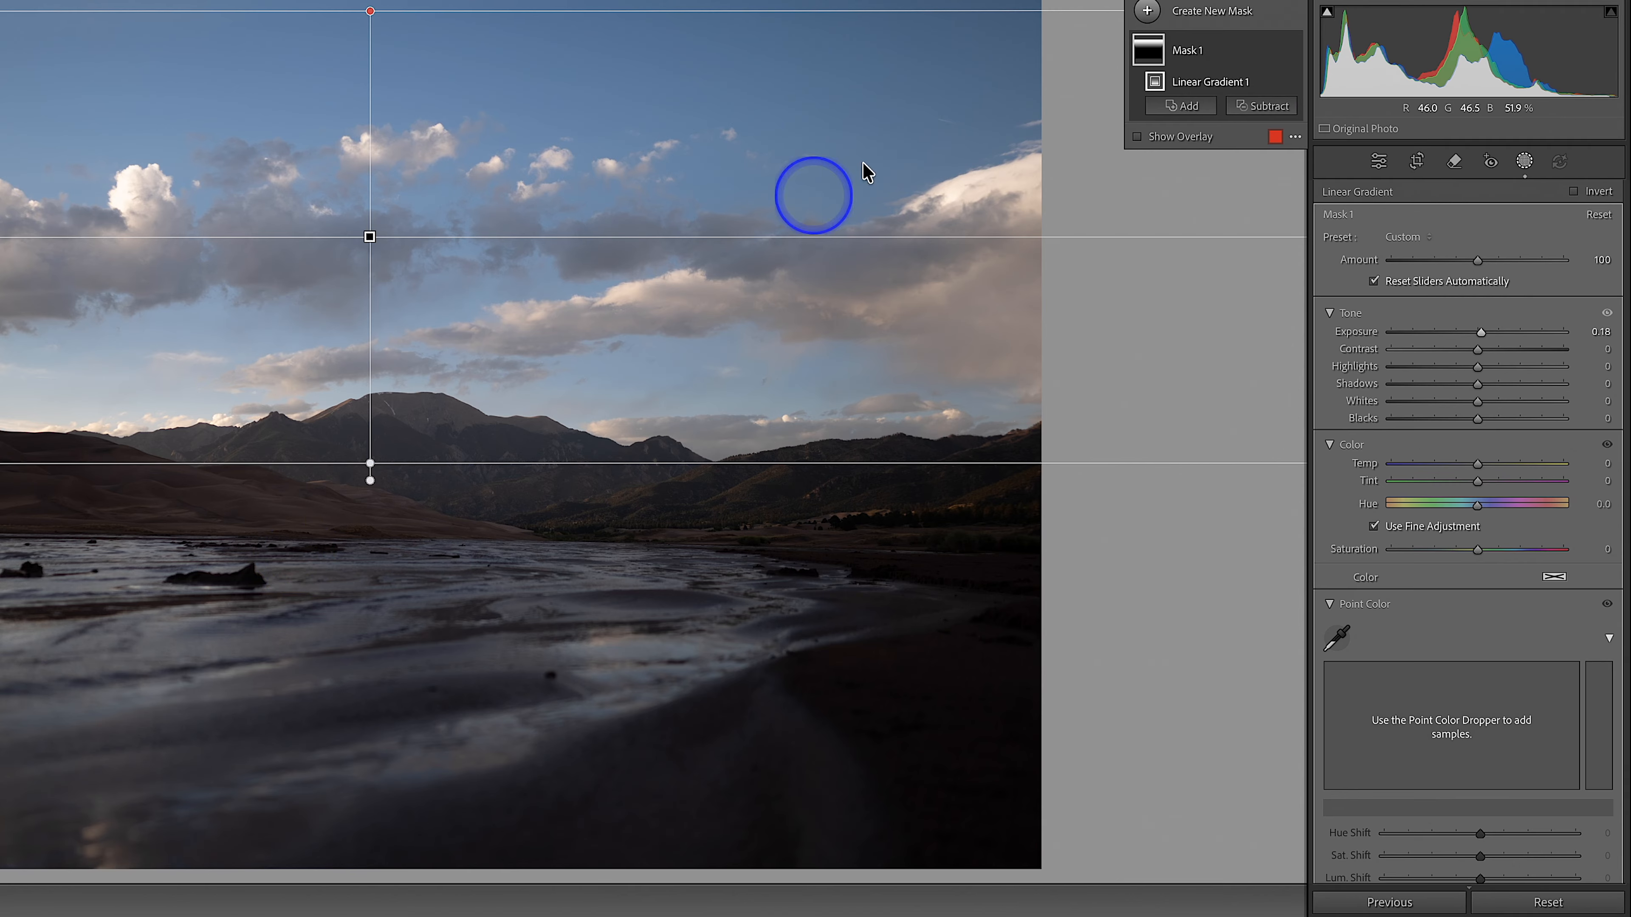
Step: Duplicate and invert Mask 1 in the landscape photo
{"action": "mouse_move", "coordinate": [1184, 50]}
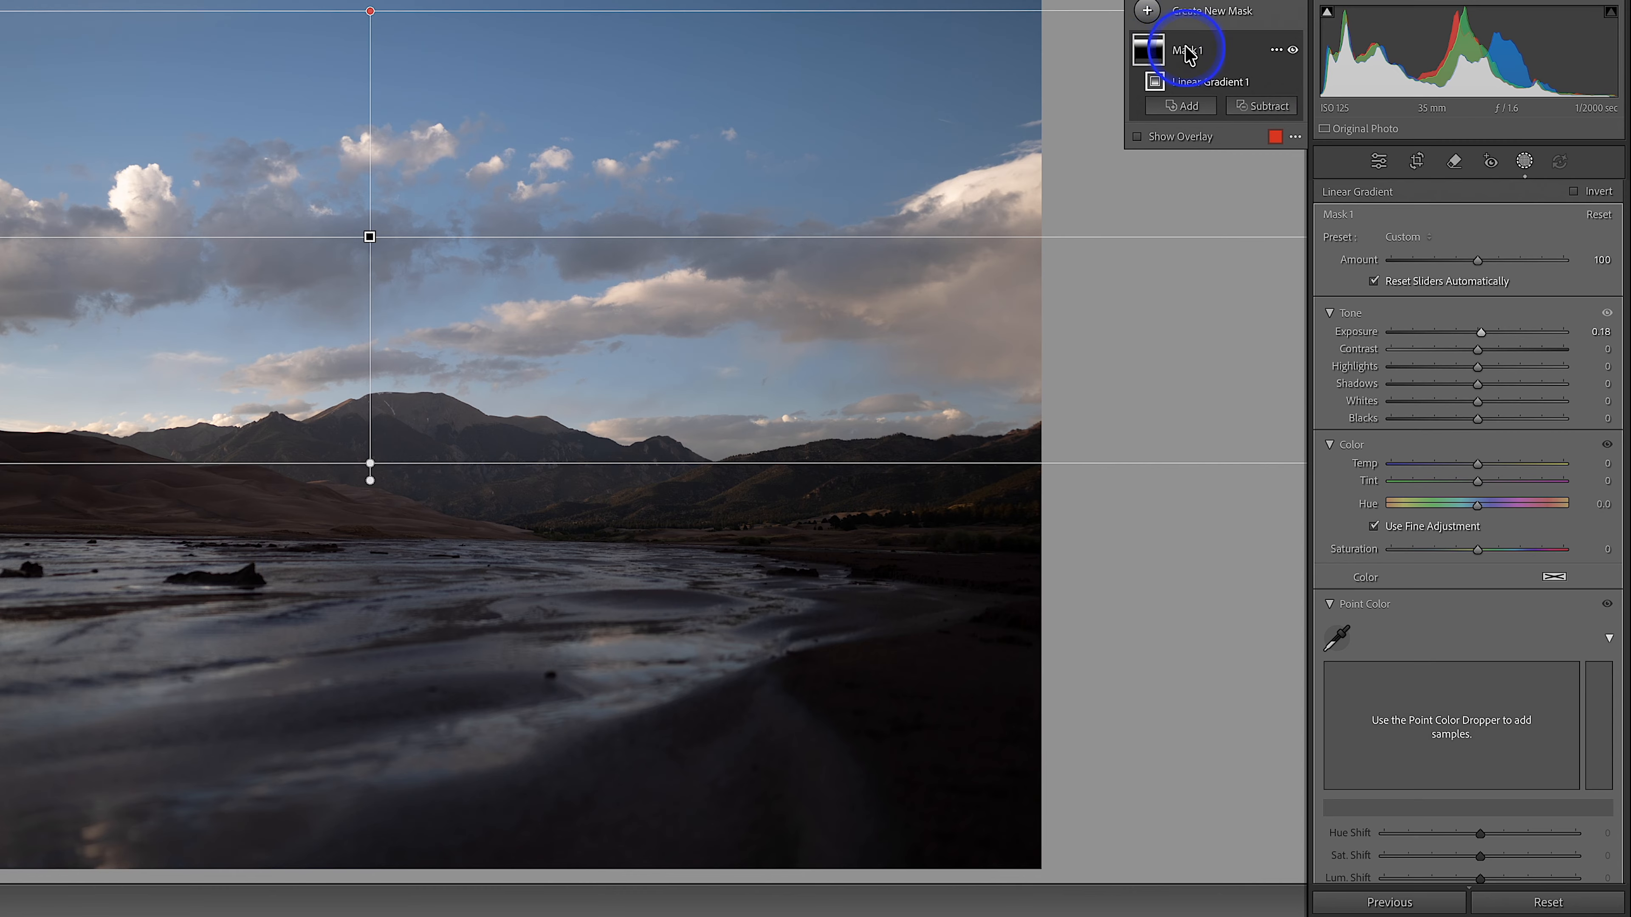
{"action": "left_click", "coordinate": [1276, 51]}
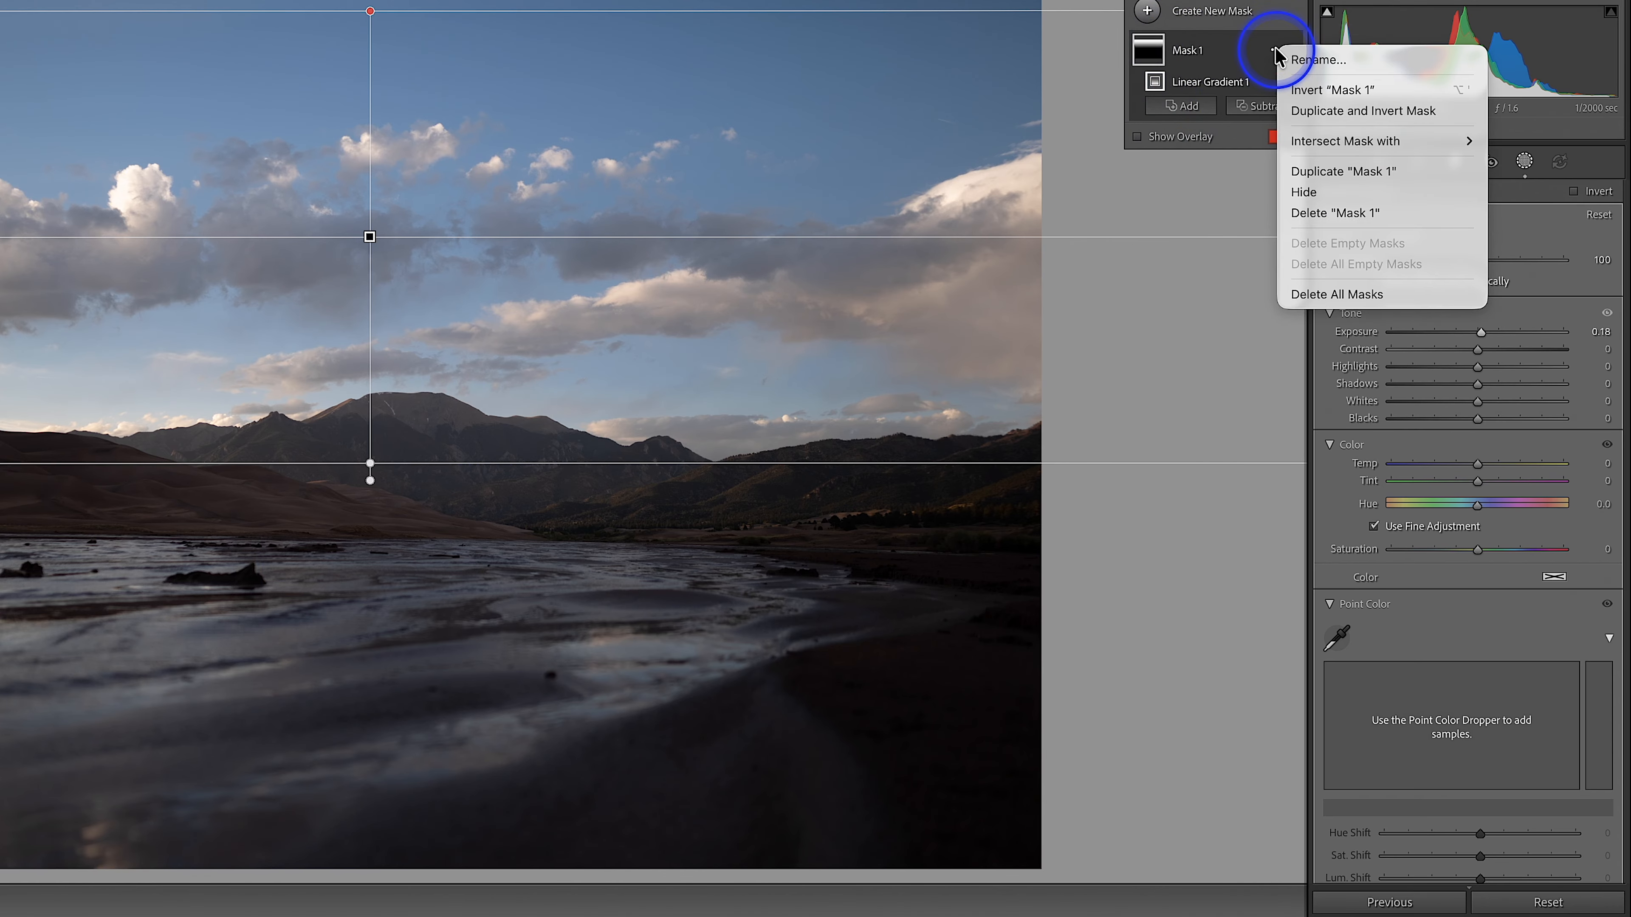
{"action": "left_click", "coordinate": [1303, 111]}
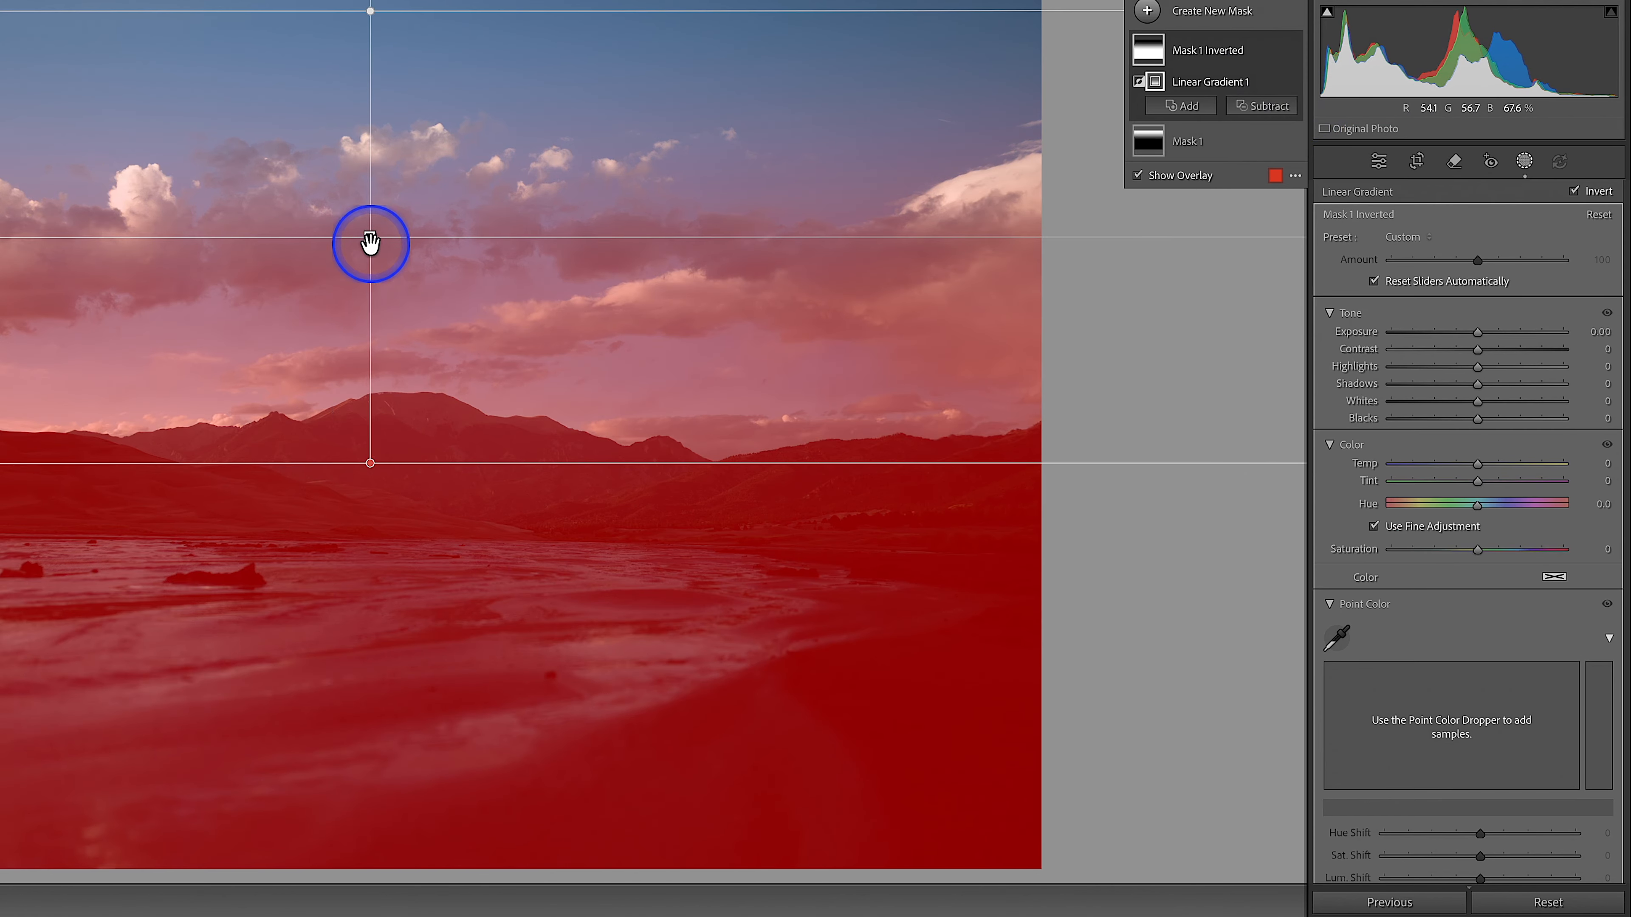
Step: Move the inverted gradient down so its centre line sits near the shoreline, and raise its exposure slightly
{"action": "left_click_drag", "start_coordinate": [370, 238], "coordinate": [375, 513]}
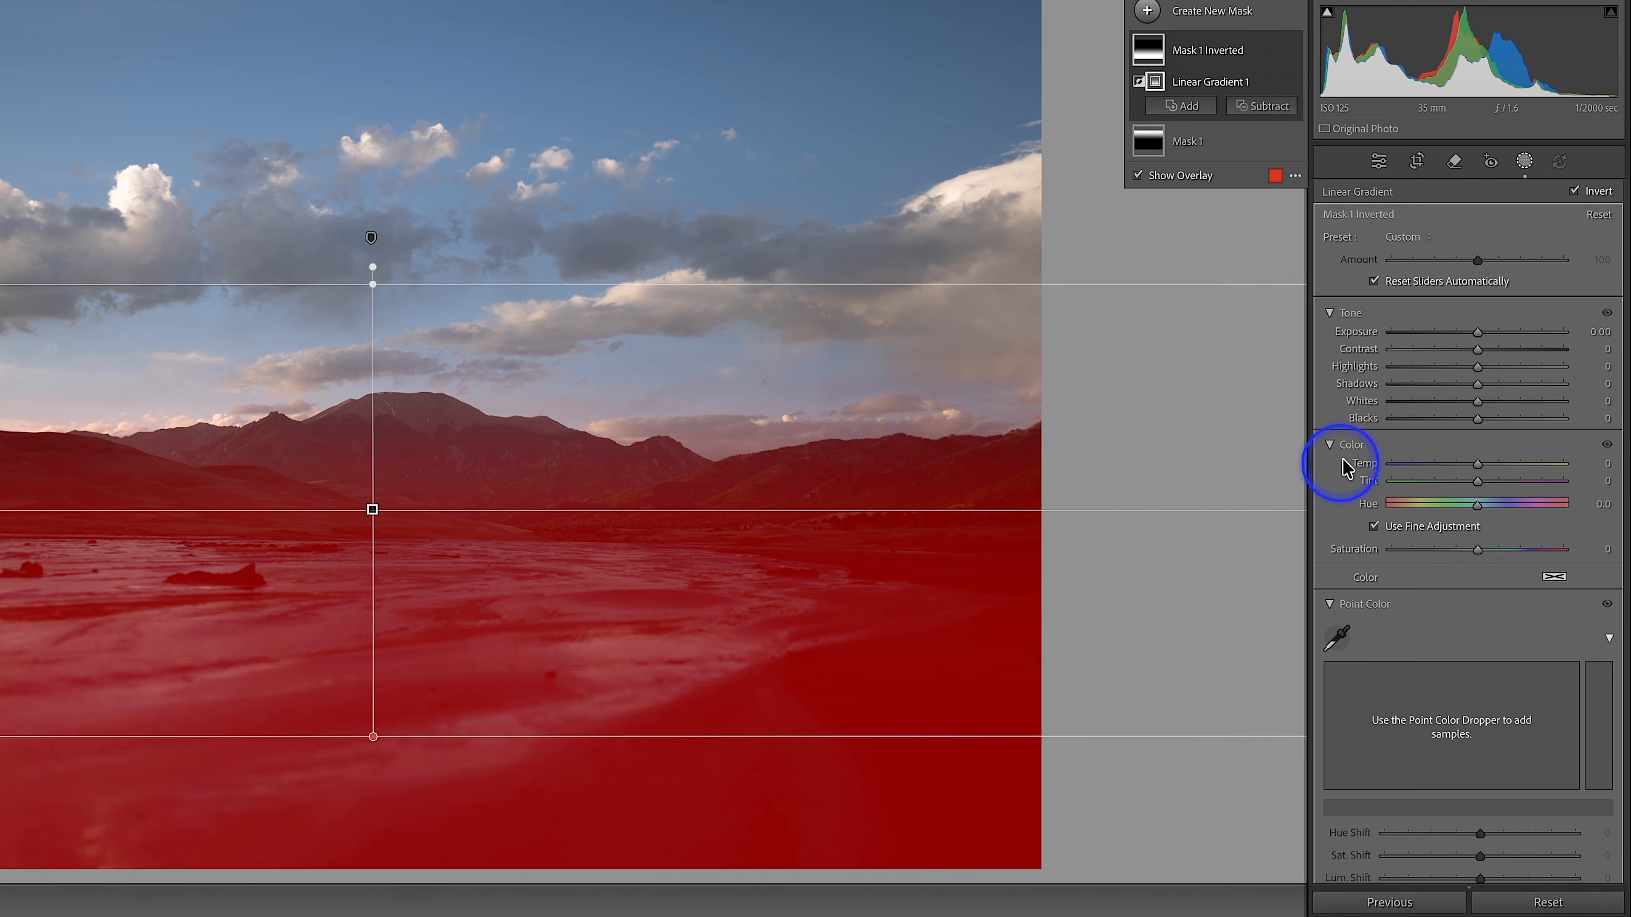
{"action": "mouse_move", "coordinate": [1471, 333]}
{"action": "left_mouse_down"}
{"action": "mouse_move", "coordinate": [1518, 333]}
{"action": "mouse_move", "coordinate": [1485, 337]}
{"action": "left_mouse_up"}
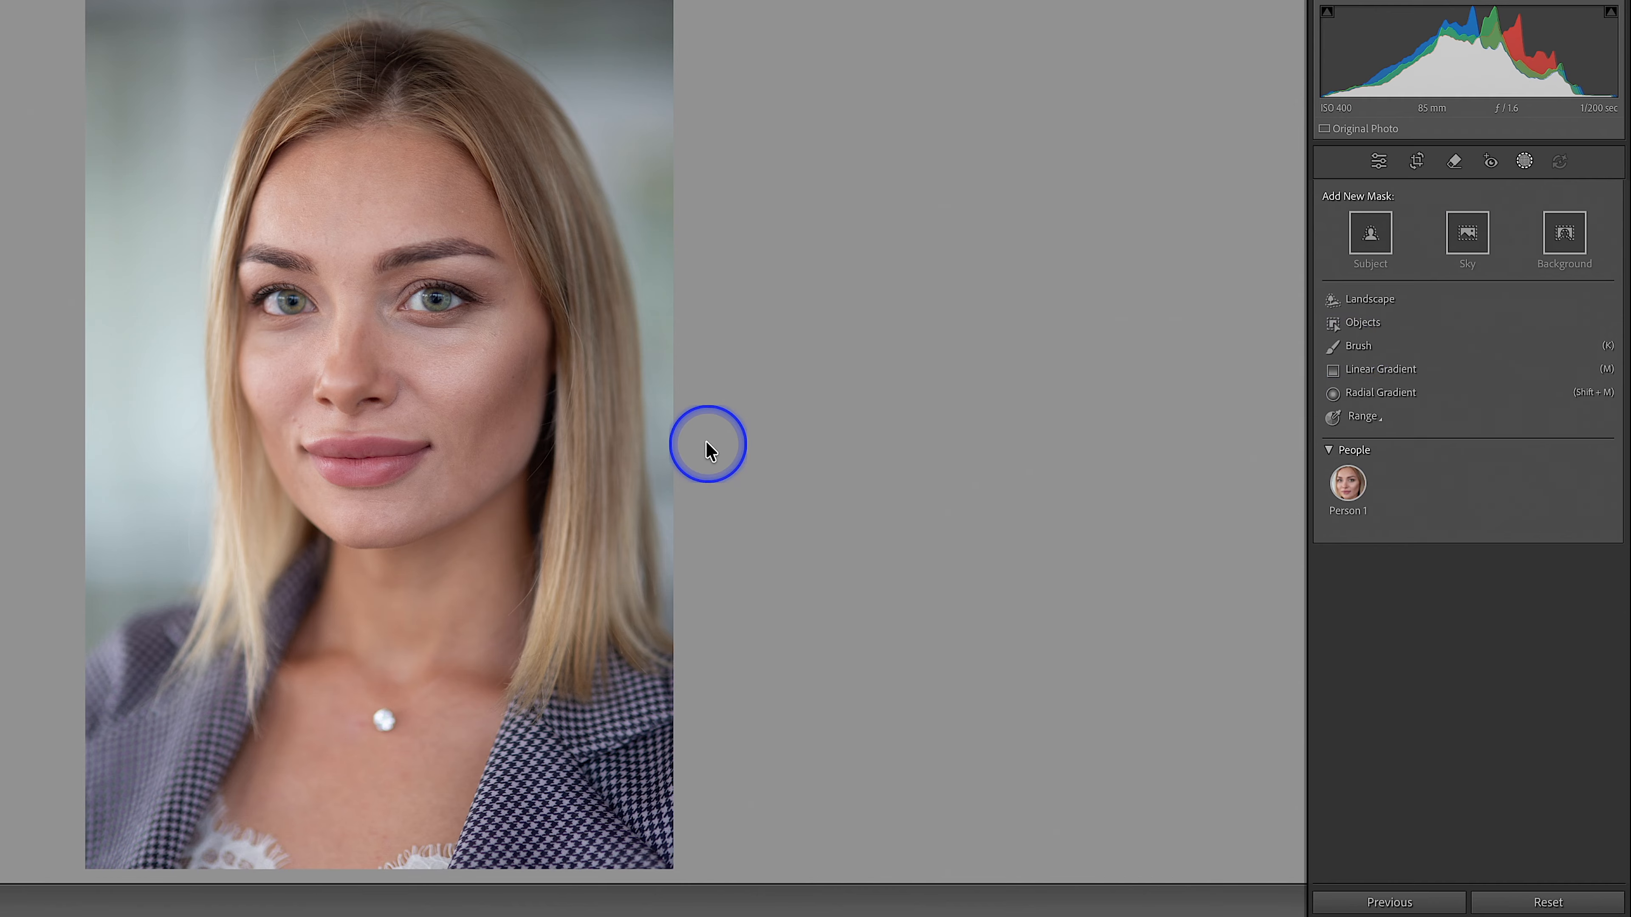
Step: Paint a brush mask at size 23 over the face and neck in the blonde woman's portrait, and adjust its exposure
{"action": "key", "text": "k"}
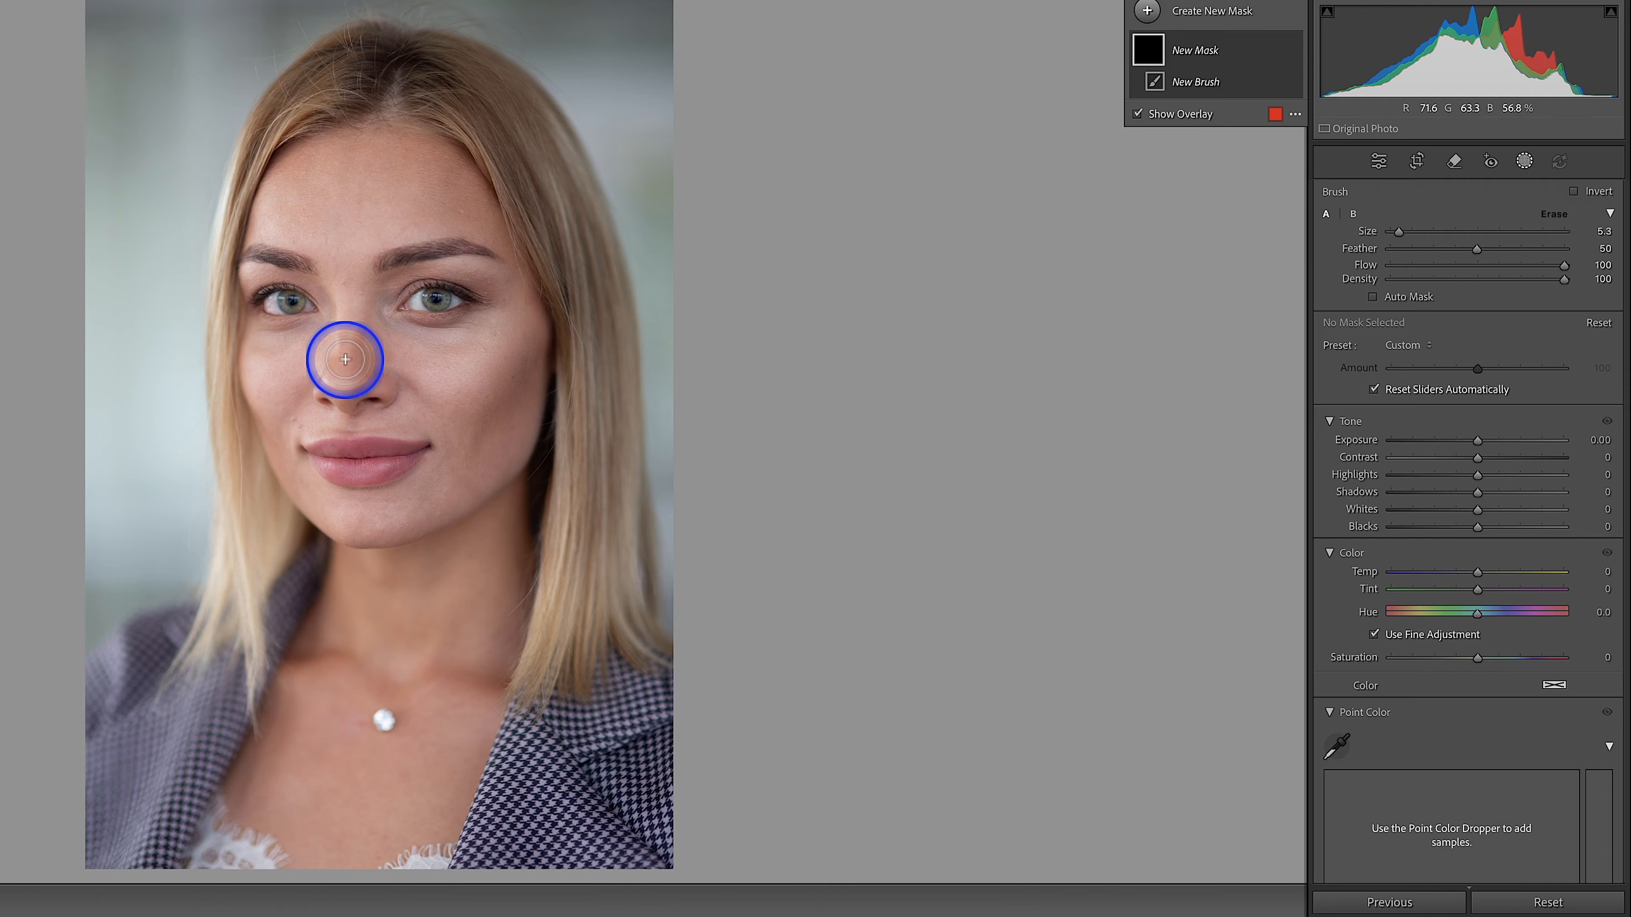
{"action": "scroll", "coordinate": [359, 361], "scroll_direction": "up", "scroll_amount": 4}
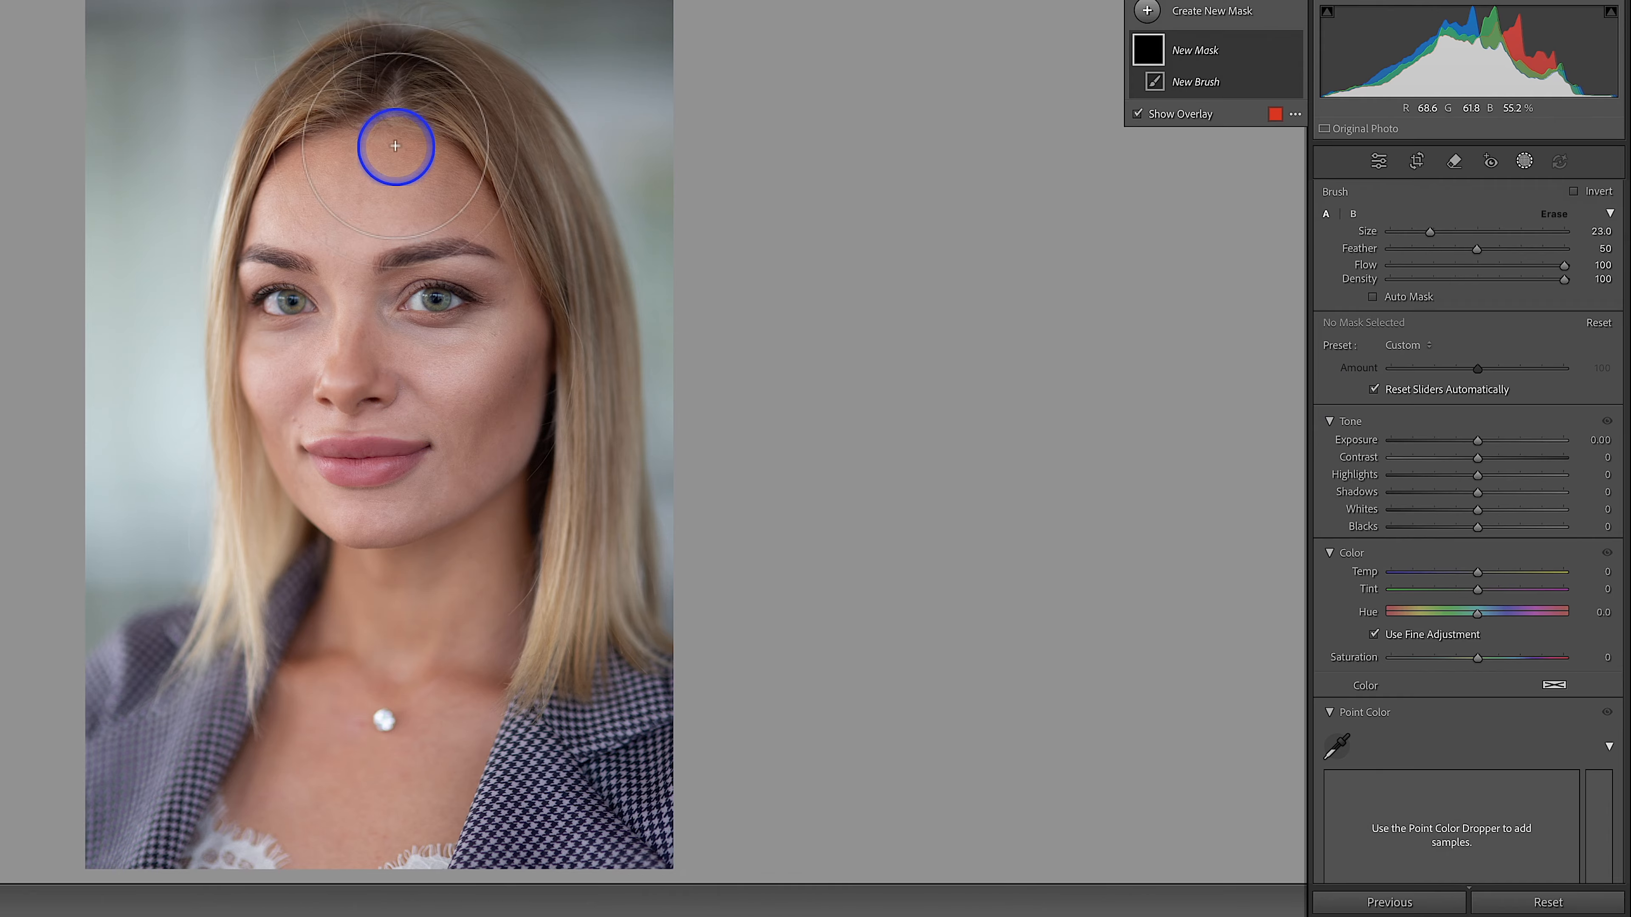
{"action": "mouse_move", "coordinate": [392, 146]}
{"action": "left_mouse_down"}
{"action": "mouse_move", "coordinate": [364, 226]}
{"action": "mouse_move", "coordinate": [379, 463]}
{"action": "mouse_move", "coordinate": [436, 554]}
{"action": "mouse_move", "coordinate": [423, 189]}
{"action": "mouse_move", "coordinate": [437, 200]}
{"action": "left_mouse_up"}
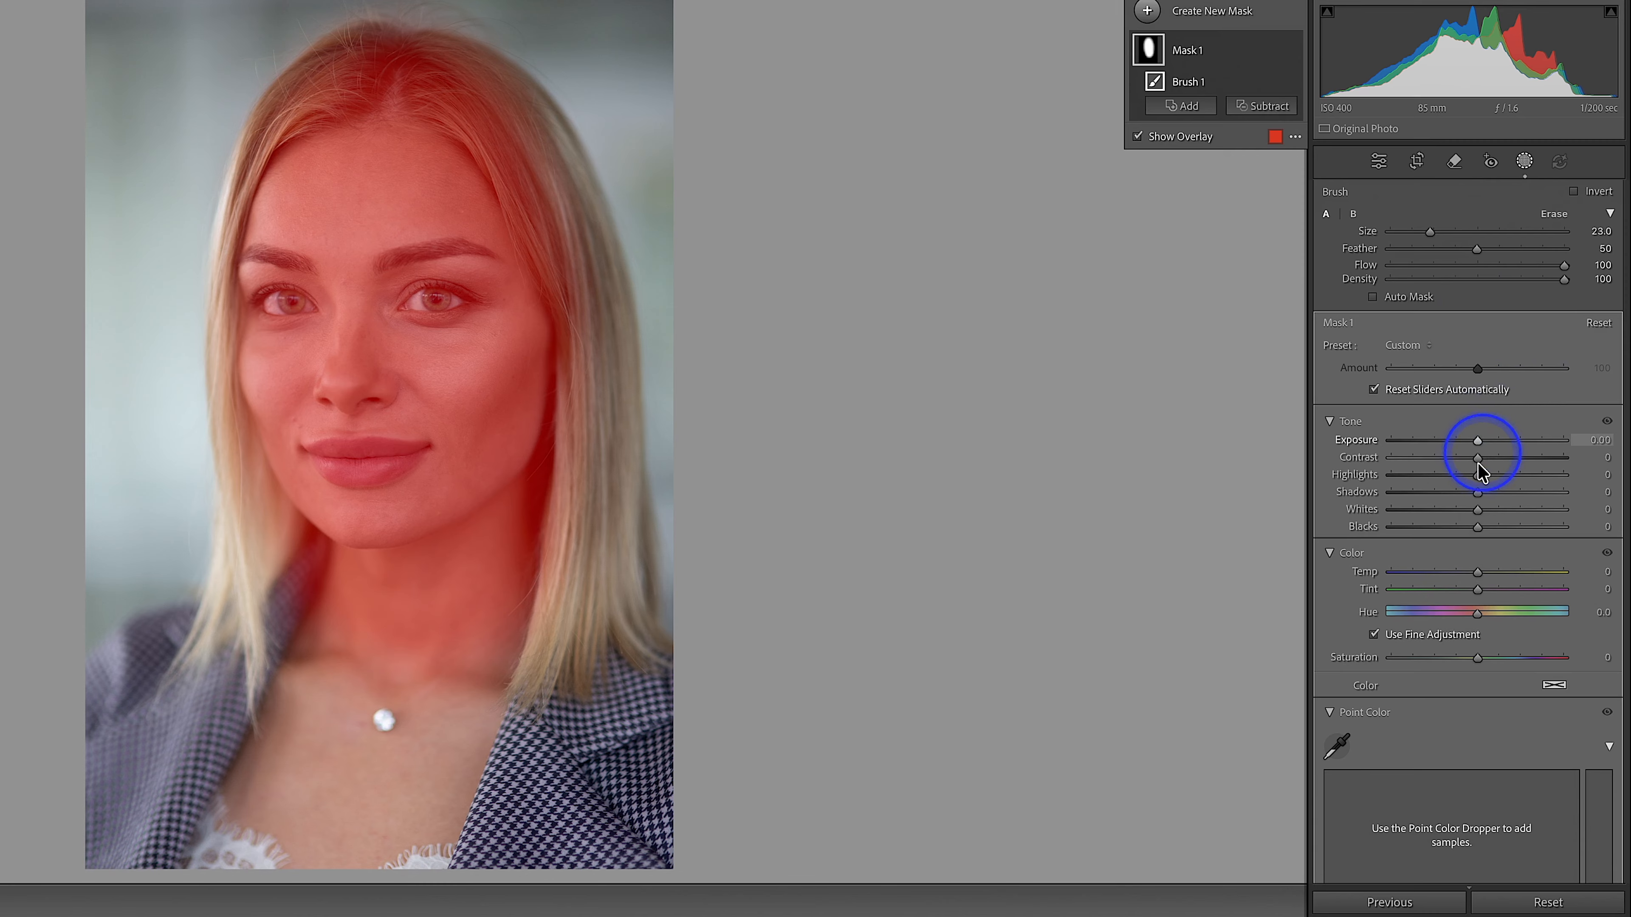
{"action": "mouse_move", "coordinate": [1485, 442]}
{"action": "left_mouse_down"}
{"action": "mouse_move", "coordinate": [1506, 439]}
{"action": "mouse_move", "coordinate": [1465, 442]}
{"action": "mouse_move", "coordinate": [1502, 443]}
{"action": "mouse_move", "coordinate": [1474, 446]}
{"action": "mouse_move", "coordinate": [1489, 474]}
{"action": "left_mouse_up"}
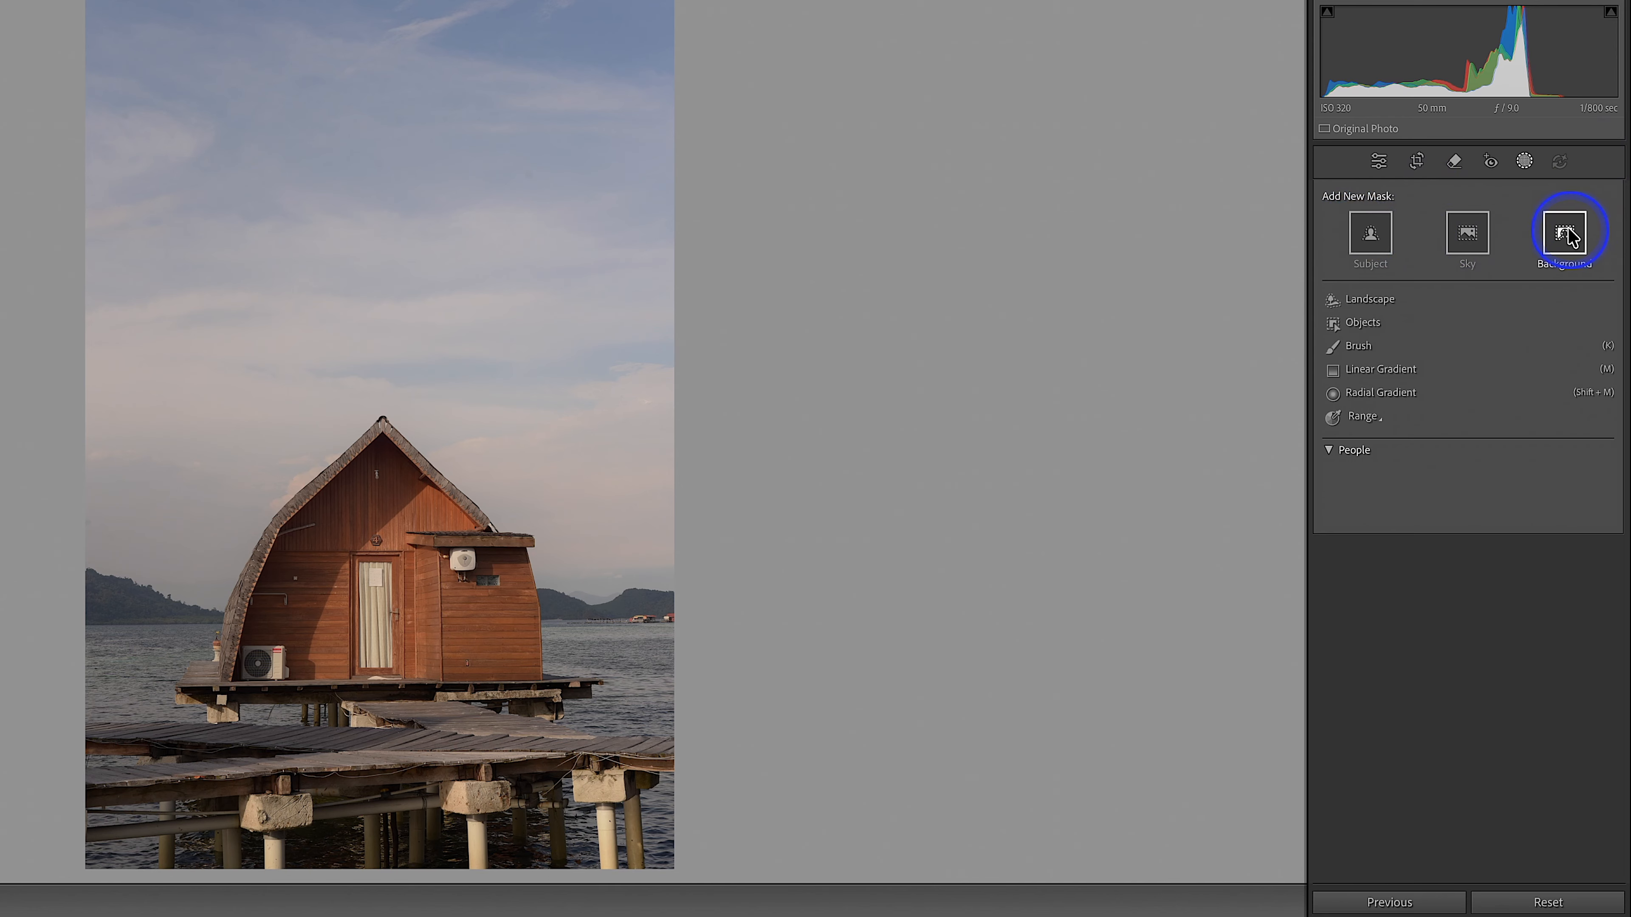
Step: Try a Sky mask with a slight exposure change on the wooden house photo, and undo both
{"action": "left_click", "coordinate": [1468, 234]}
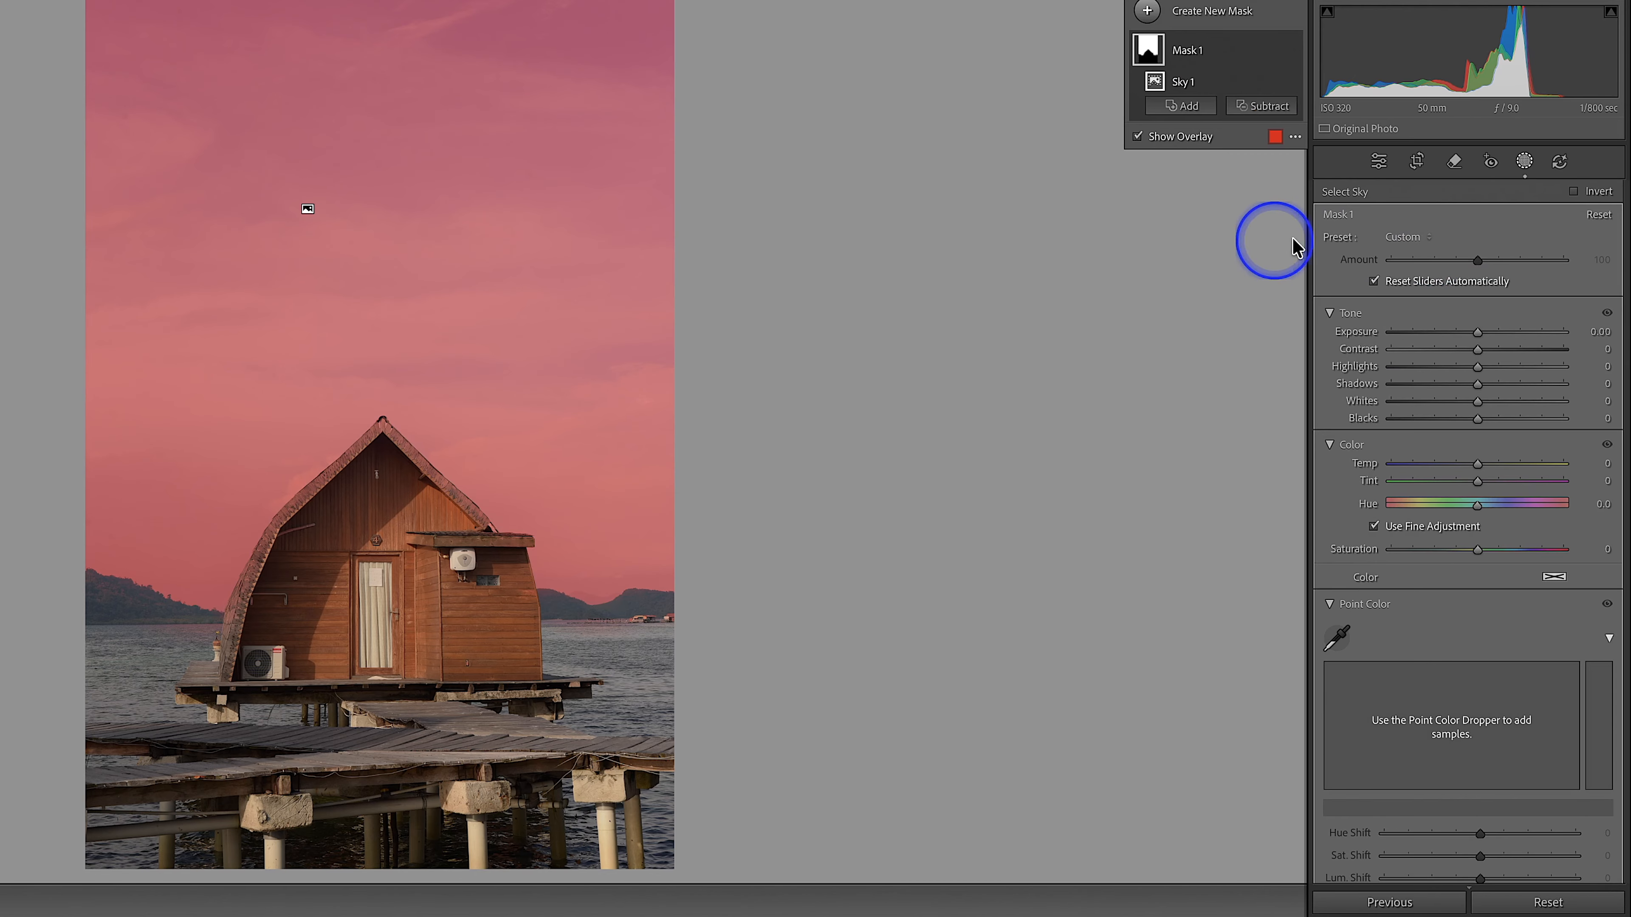
{"action": "mouse_move", "coordinate": [1487, 335]}
{"action": "left_mouse_down"}
{"action": "mouse_move", "coordinate": [1463, 332]}
{"action": "mouse_move", "coordinate": [1479, 330]}
{"action": "left_mouse_up"}
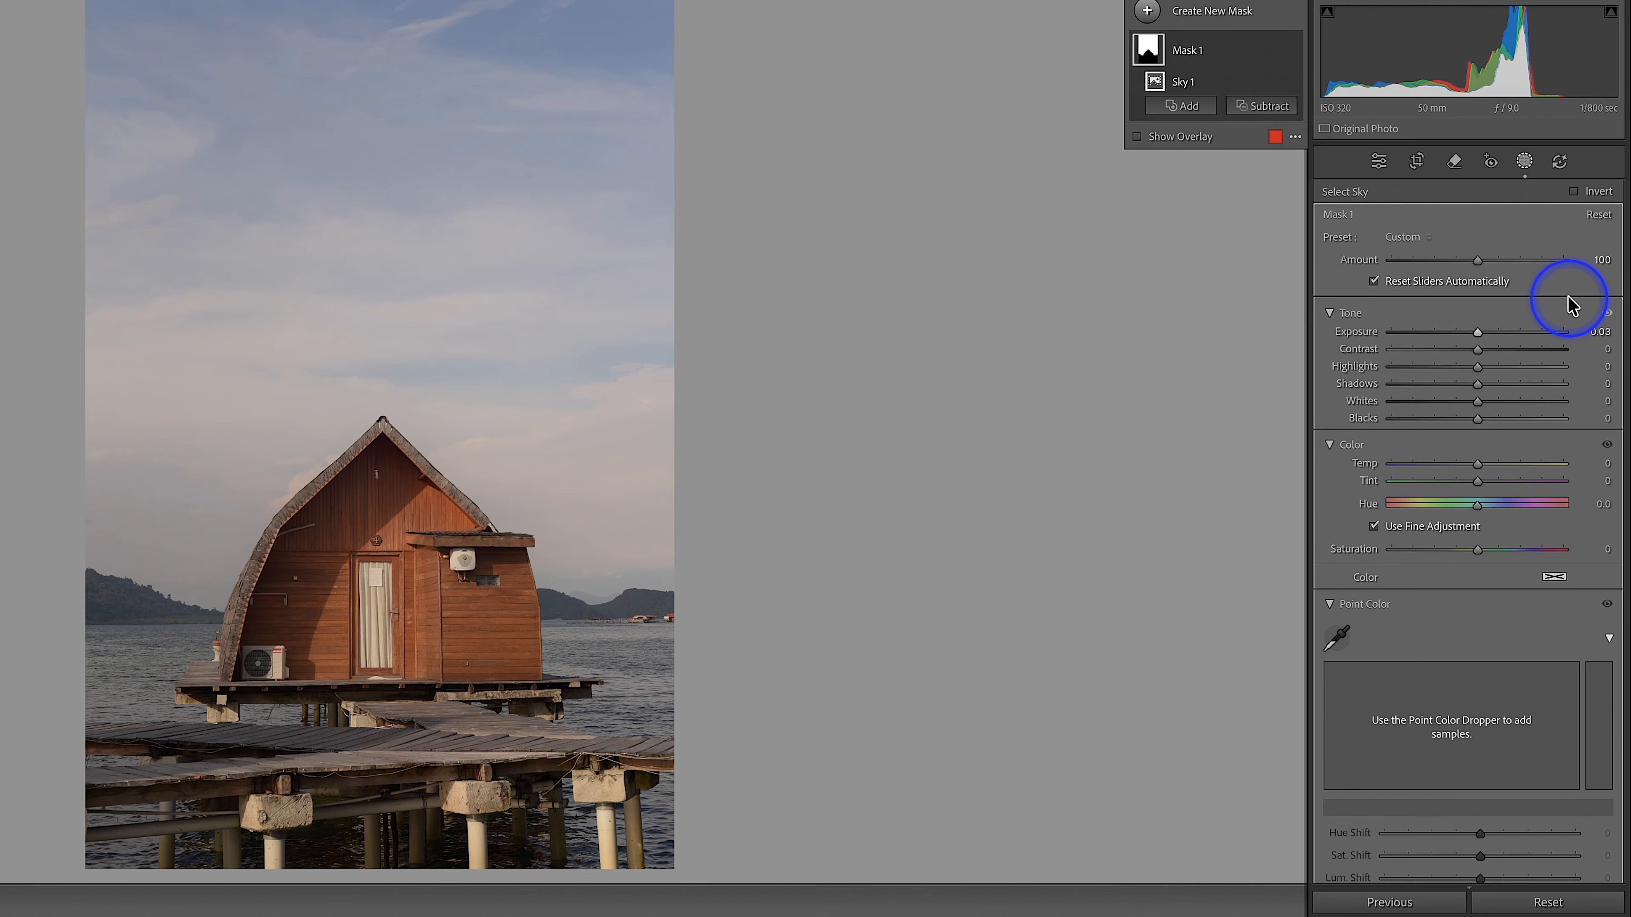
{"action": "key", "text": "ctrl+z"}
{"action": "key", "text": "ctrl+z"}
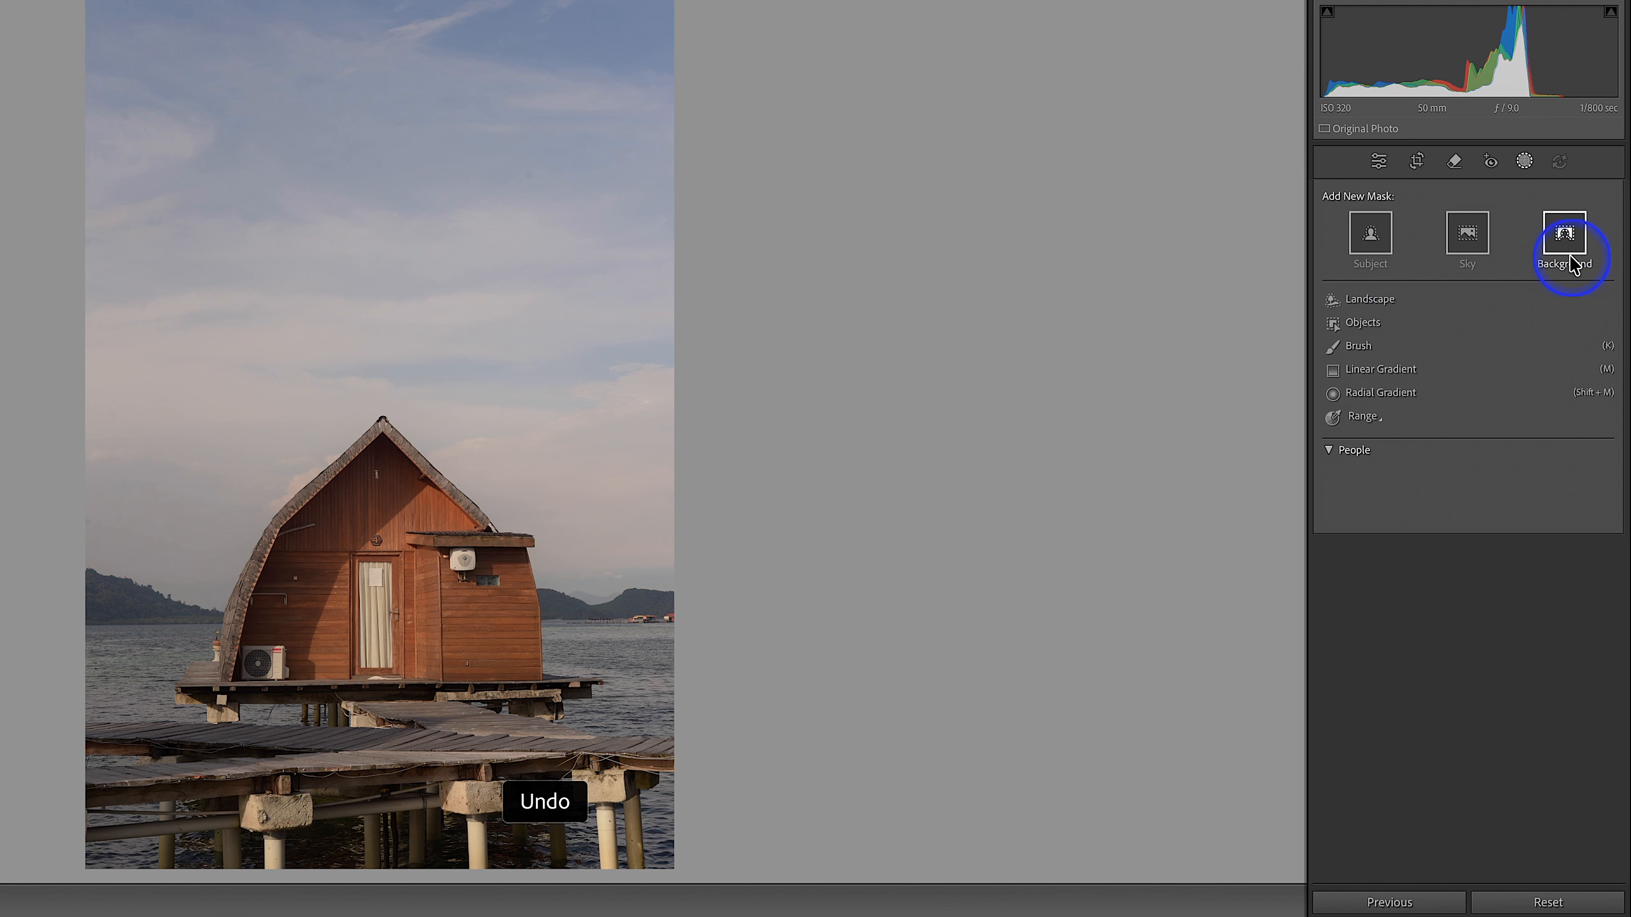
Step: Try a Background mask on the wooden house photo, and undo it
{"action": "left_click", "coordinate": [1569, 262]}
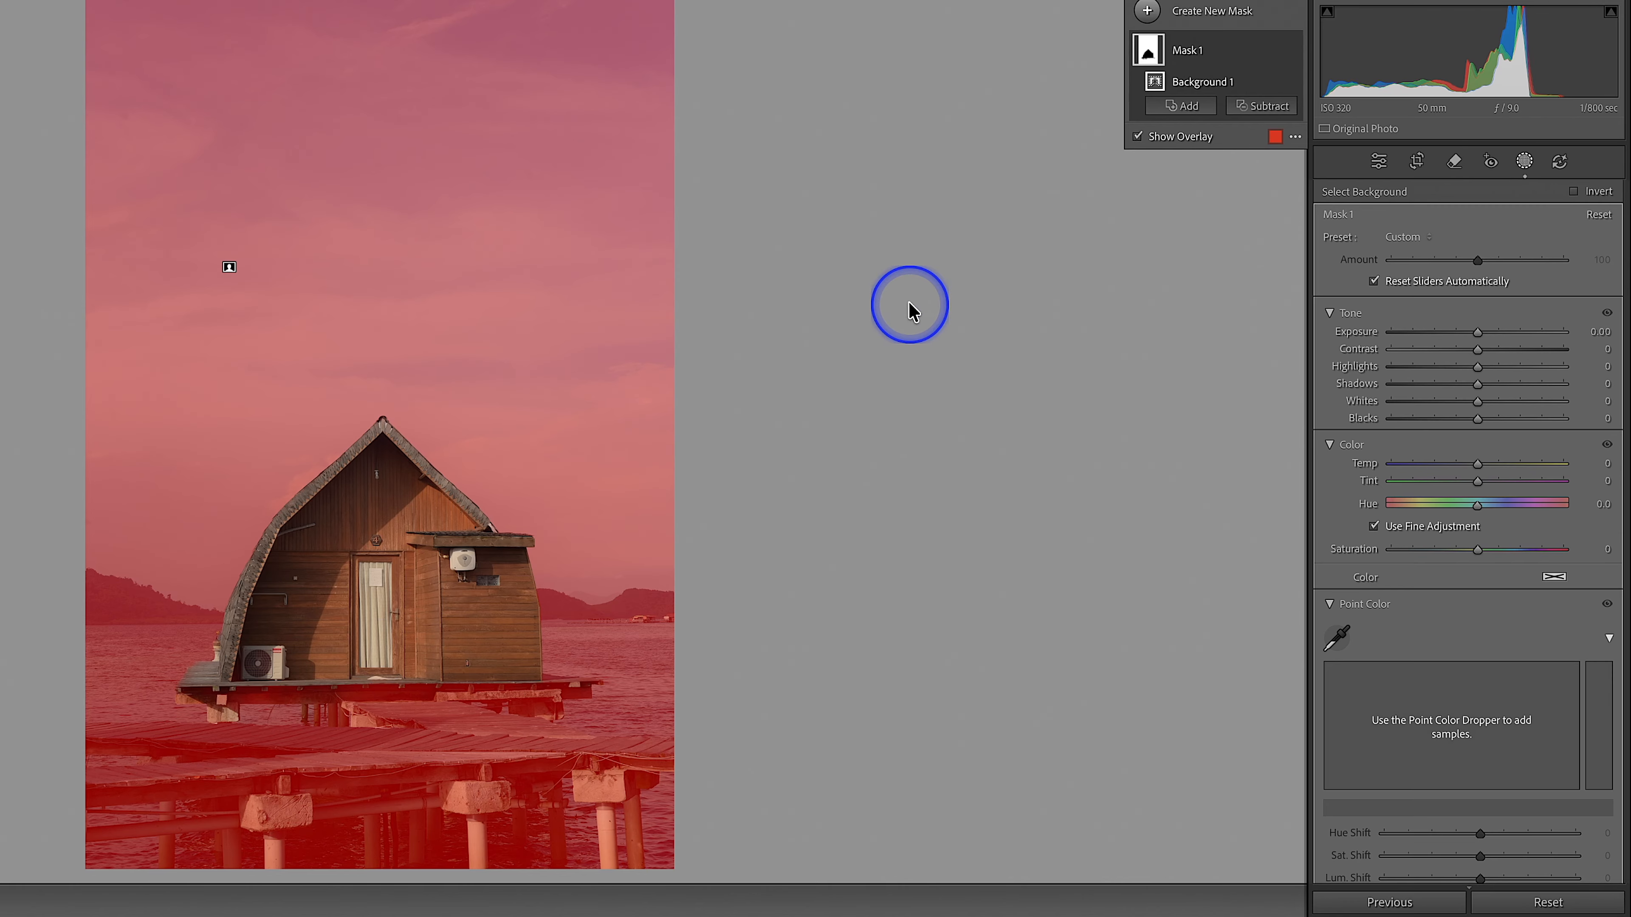
{"action": "key", "text": "ctrl+z"}
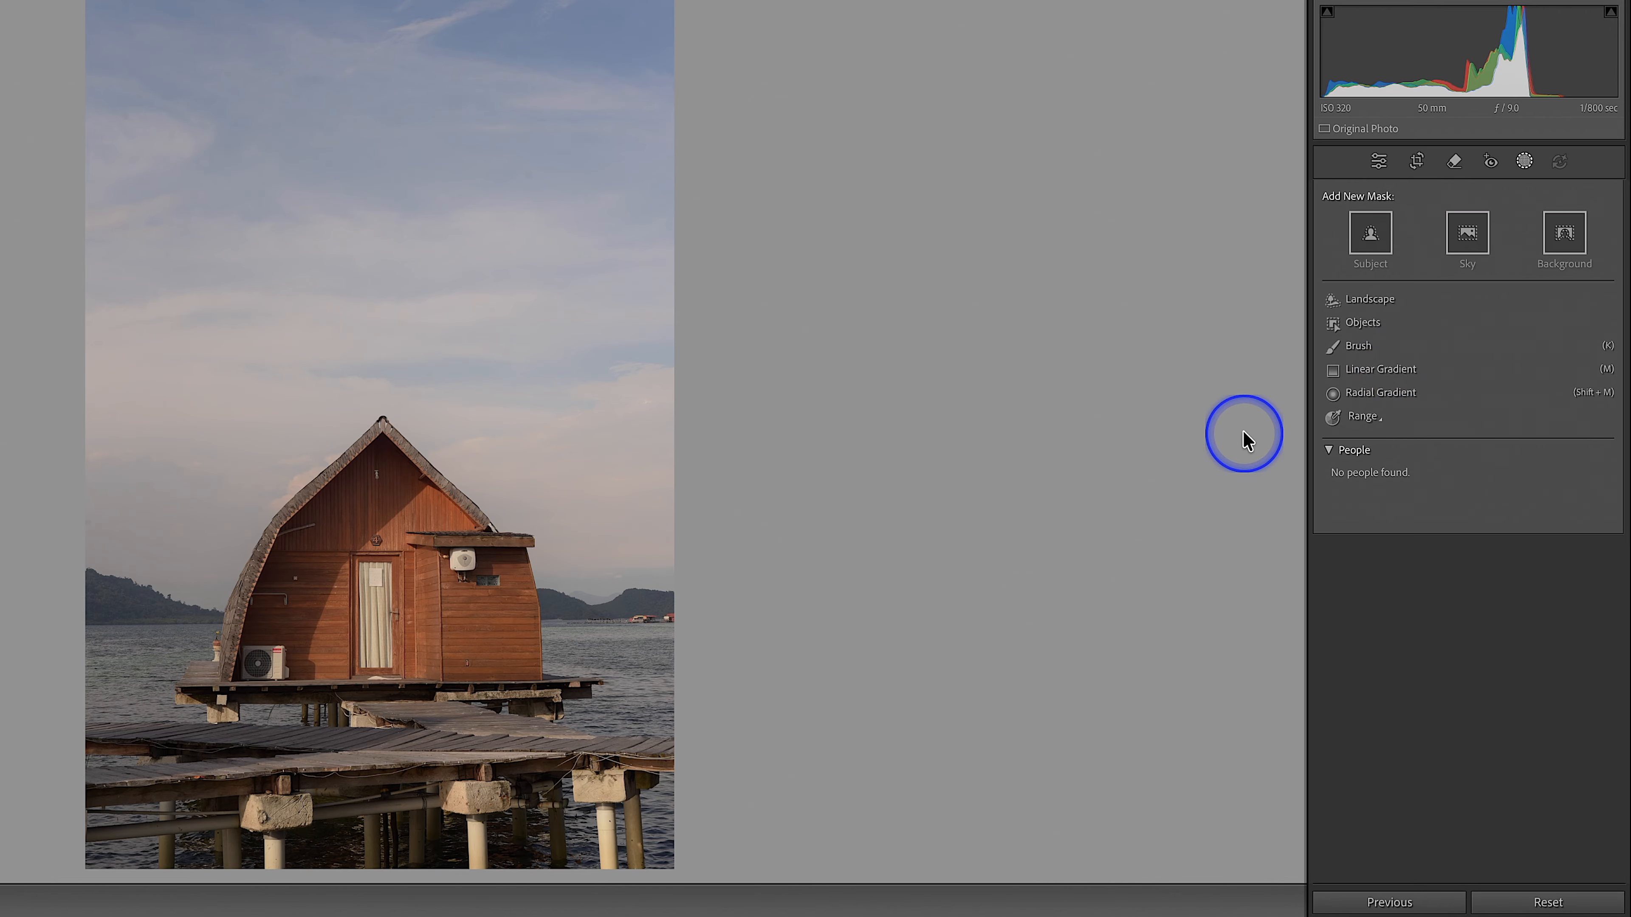
Step: Create an Objects mask on the photo of the woman in the green cap, painting over the cap with an enlarged selection brush
{"action": "left_click", "coordinate": [239, 914]}
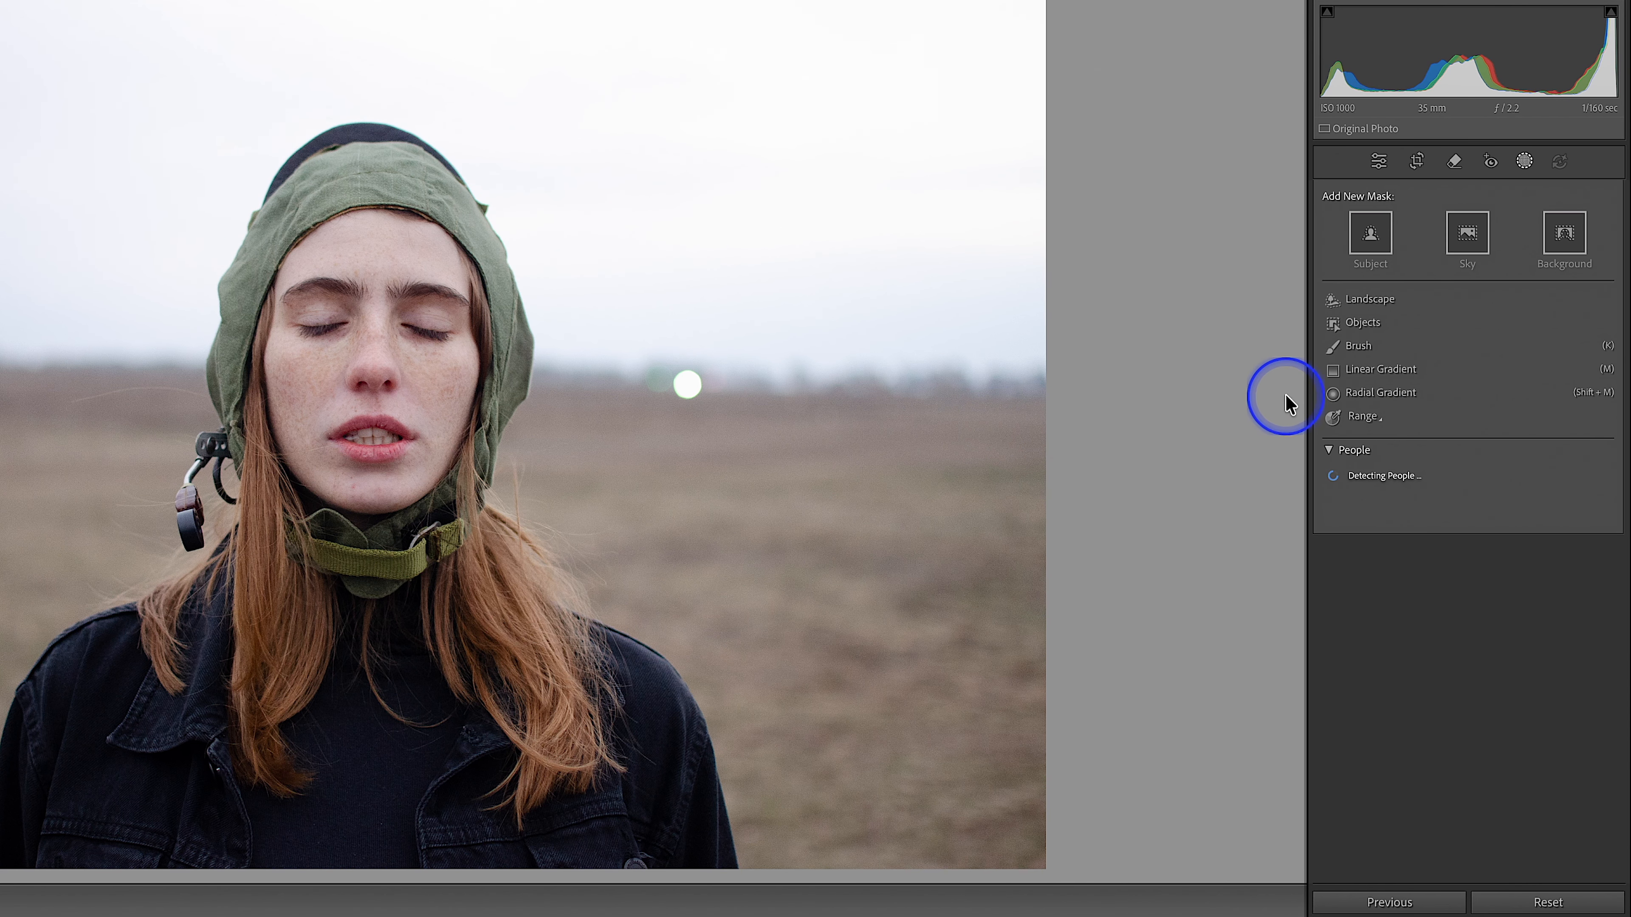
{"action": "left_click", "coordinate": [1363, 323]}
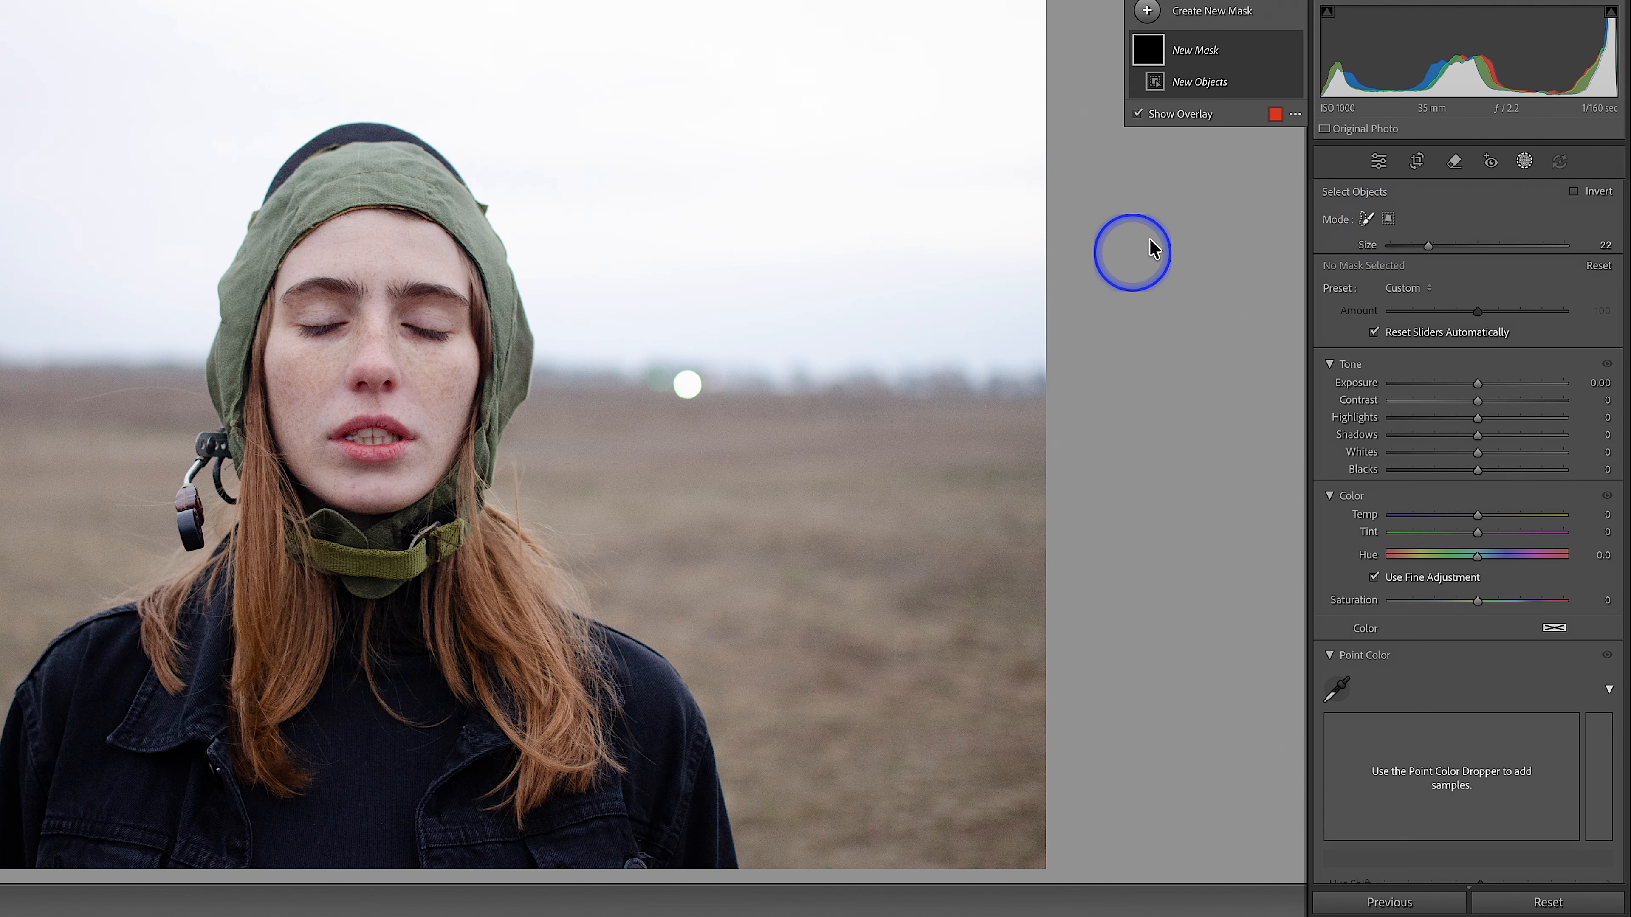
{"action": "left_click", "coordinate": [1365, 220]}
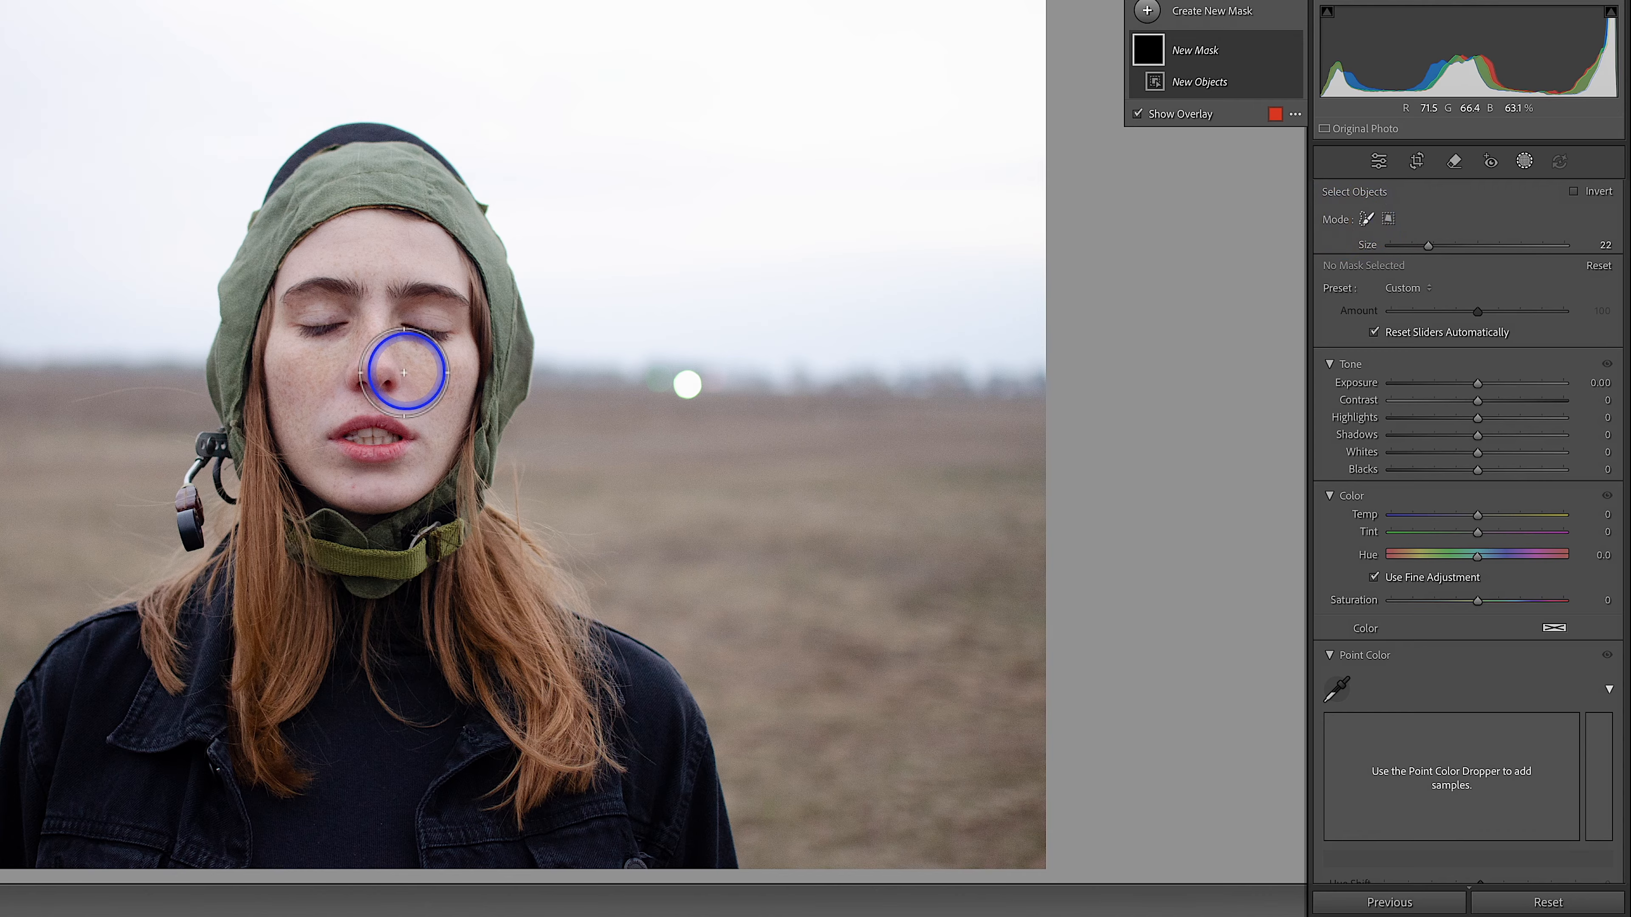
{"action": "scroll", "coordinate": [329, 361], "scroll_direction": "up", "scroll_amount": 3}
{"action": "scroll", "coordinate": [349, 200], "scroll_direction": "up", "scroll_amount": 3}
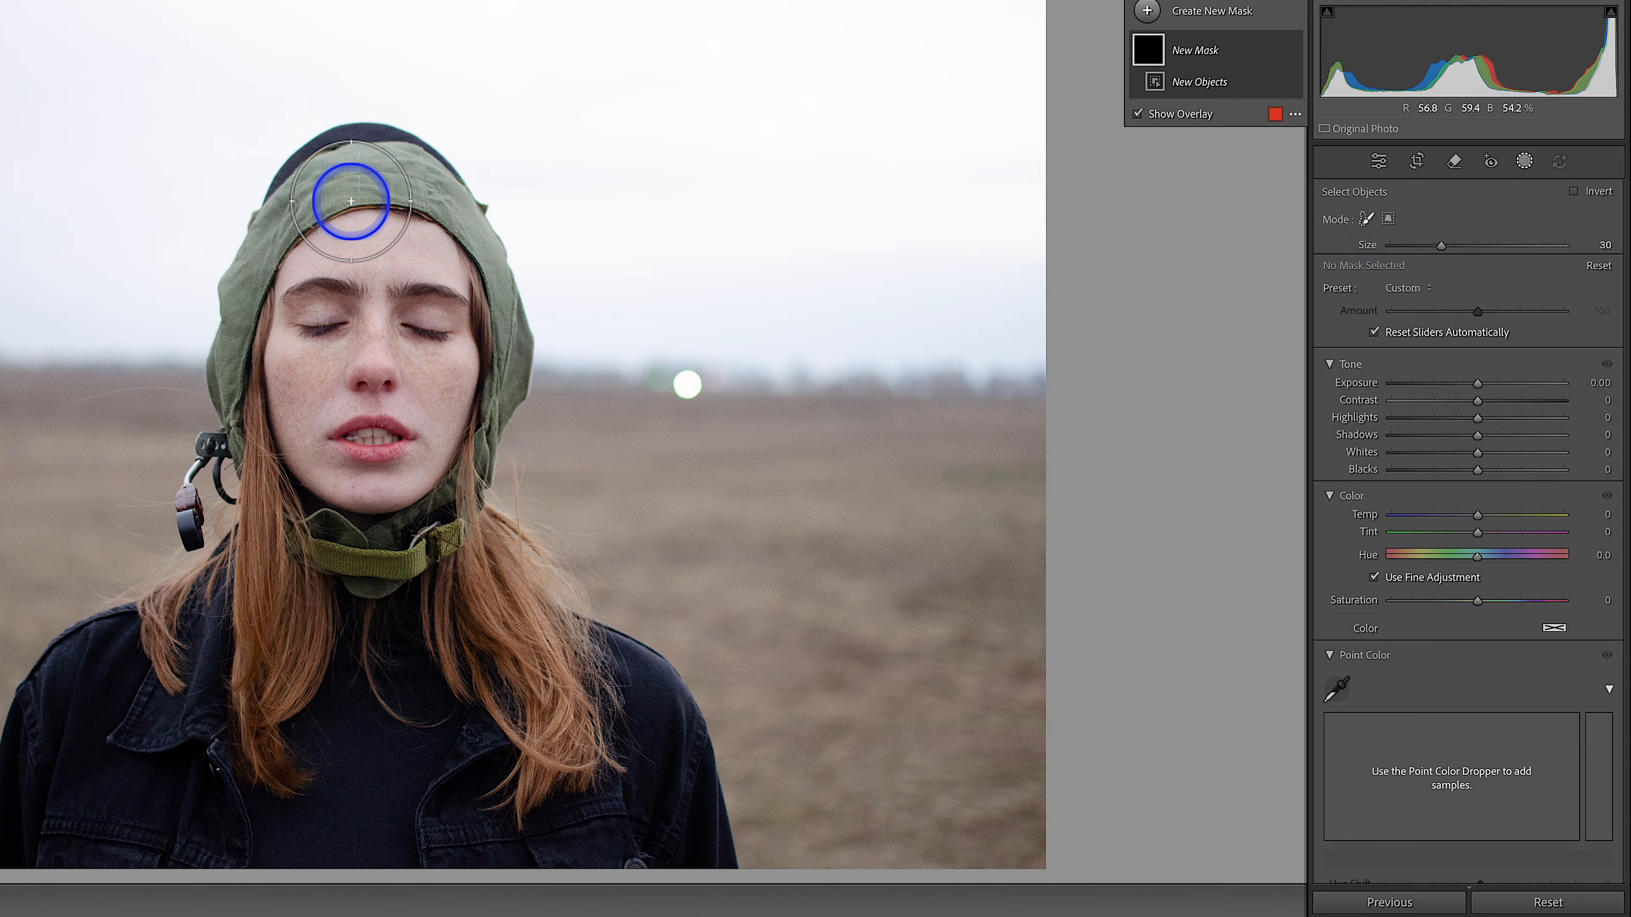
{"action": "mouse_move", "coordinate": [367, 171]}
{"action": "left_mouse_down"}
{"action": "mouse_move", "coordinate": [283, 282]}
{"action": "mouse_move", "coordinate": [290, 521]}
{"action": "mouse_move", "coordinate": [246, 612]}
{"action": "mouse_move", "coordinate": [46, 735]}
{"action": "mouse_move", "coordinate": [28, 797]}
{"action": "mouse_move", "coordinate": [59, 808]}
{"action": "mouse_move", "coordinate": [55, 827]}
{"action": "mouse_move", "coordinate": [14, 841]}
{"action": "mouse_move", "coordinate": [684, 856]}
{"action": "mouse_move", "coordinate": [645, 695]}
{"action": "mouse_move", "coordinate": [400, 578]}
{"action": "mouse_move", "coordinate": [258, 640]}
{"action": "mouse_move", "coordinate": [110, 756]}
{"action": "mouse_move", "coordinate": [374, 667]}
{"action": "mouse_move", "coordinate": [580, 746]}
{"action": "mouse_move", "coordinate": [422, 771]}
{"action": "mouse_move", "coordinate": [278, 754]}
{"action": "mouse_move", "coordinate": [292, 696]}
{"action": "mouse_move", "coordinate": [439, 526]}
{"action": "mouse_move", "coordinate": [451, 470]}
{"action": "mouse_move", "coordinate": [461, 325]}
{"action": "mouse_move", "coordinate": [439, 241]}
{"action": "mouse_move", "coordinate": [389, 179]}
{"action": "mouse_move", "coordinate": [338, 382]}
{"action": "mouse_move", "coordinate": [353, 517]}
{"action": "mouse_move", "coordinate": [213, 545]}
{"action": "mouse_move", "coordinate": [252, 466]}
{"action": "left_mouse_up"}
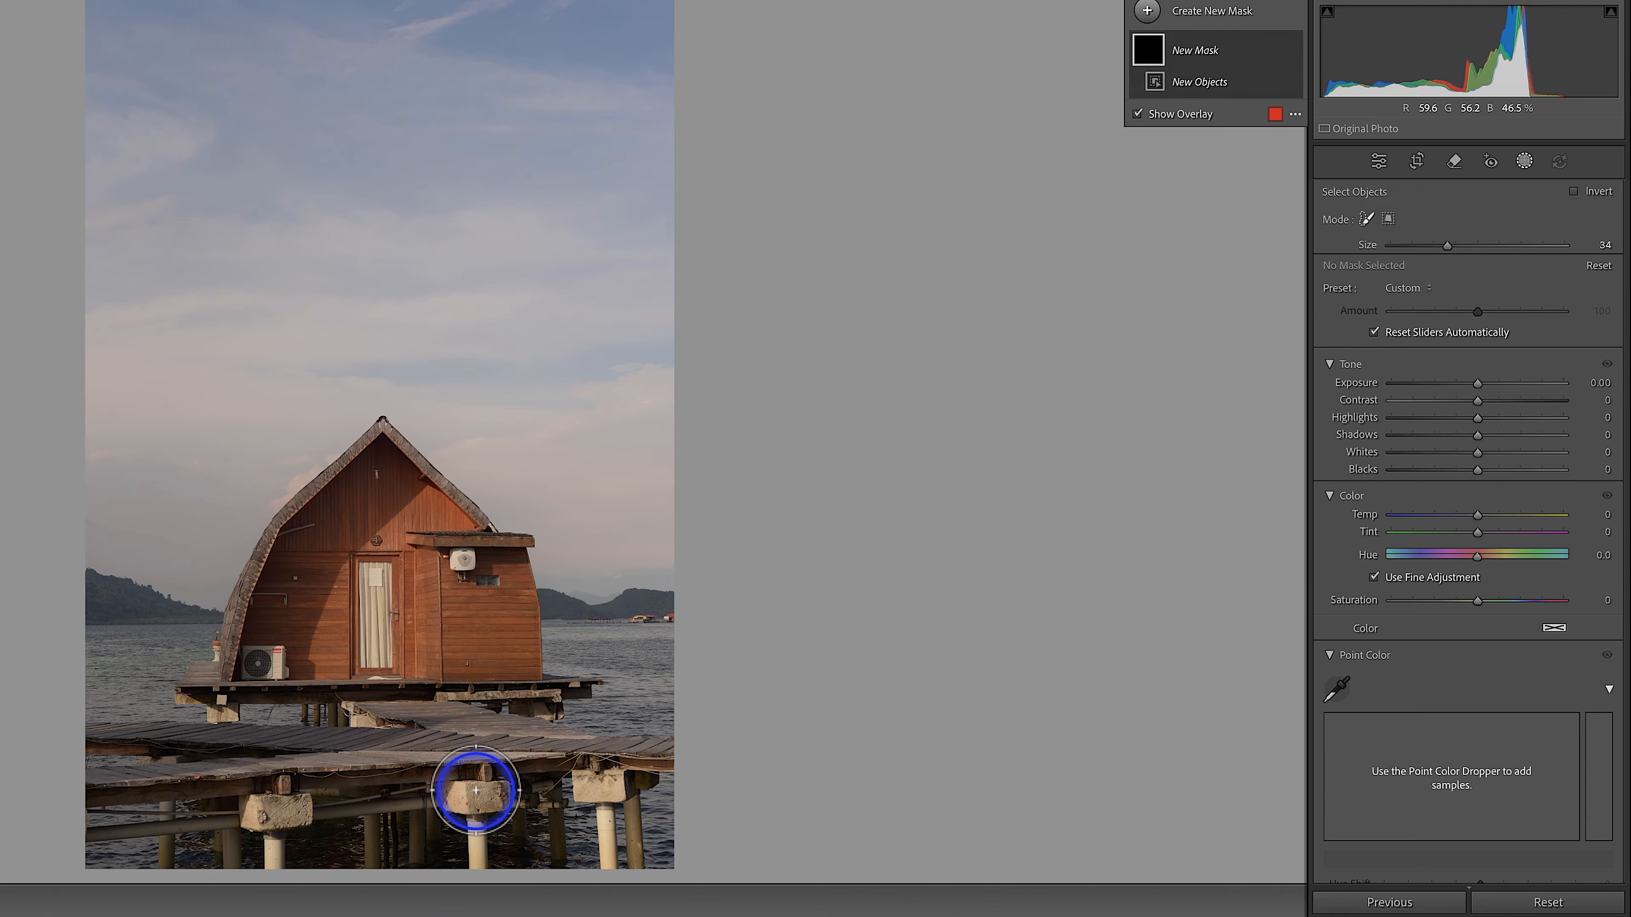
Step: Try an Objects mask on the concrete block under the wooden house photo's walkway with selection brush size 15, and undo it
{"action": "scroll", "coordinate": [475, 791], "scroll_direction": "down", "scroll_amount": 5}
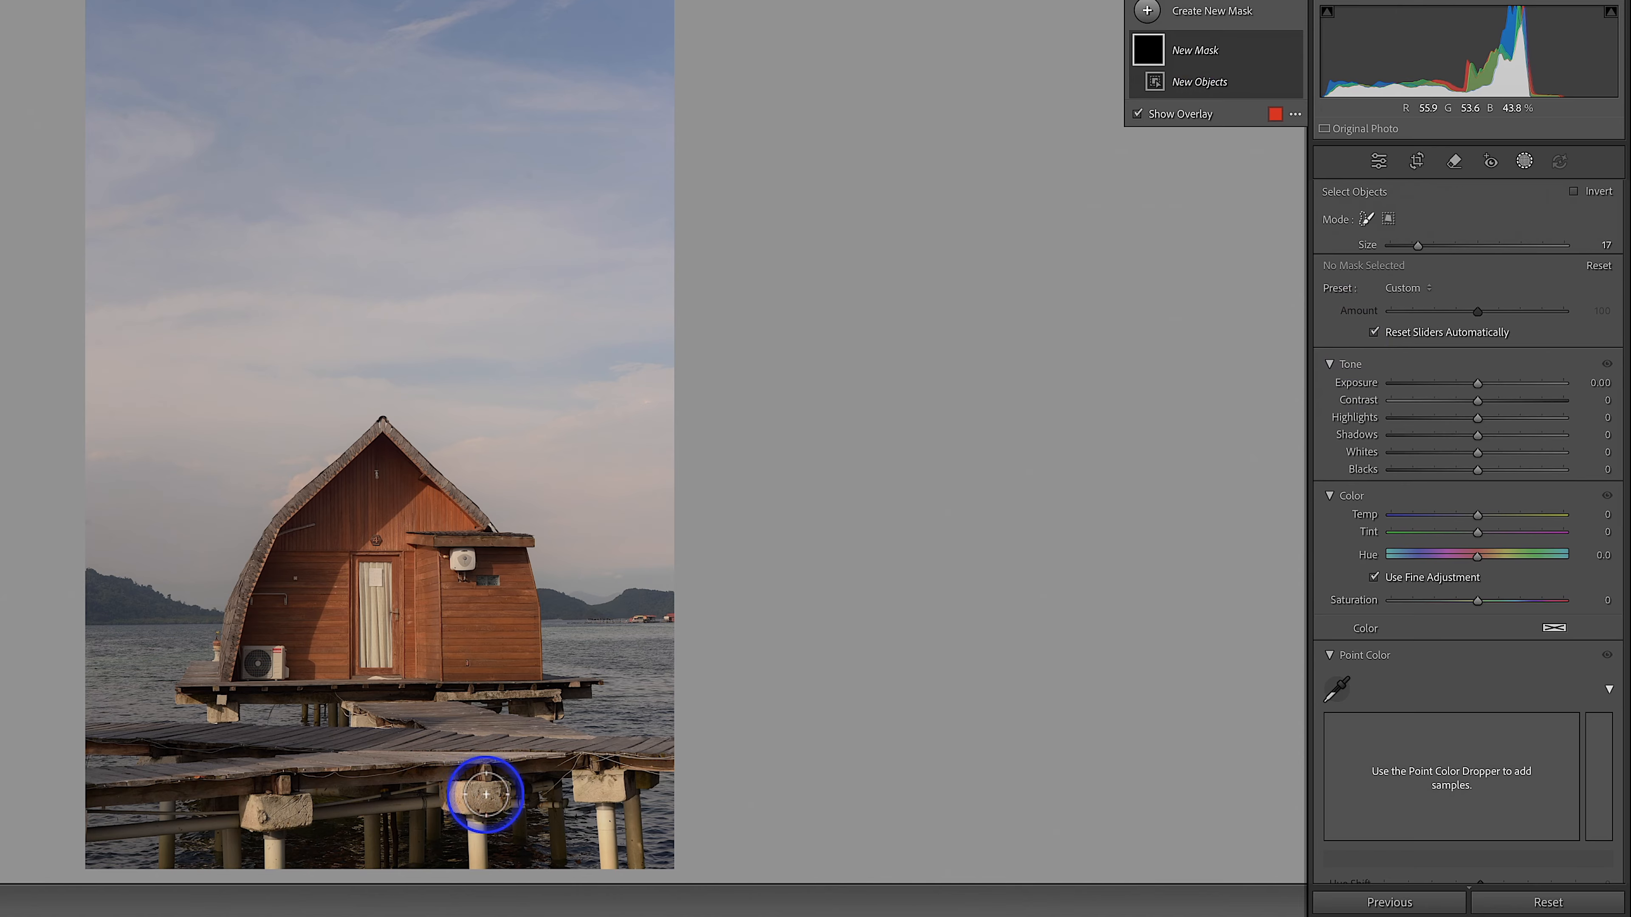
{"action": "scroll", "coordinate": [501, 798], "scroll_direction": "down", "scroll_amount": 1}
{"action": "left_click_drag", "start_coordinate": [502, 798], "coordinate": [455, 798]}
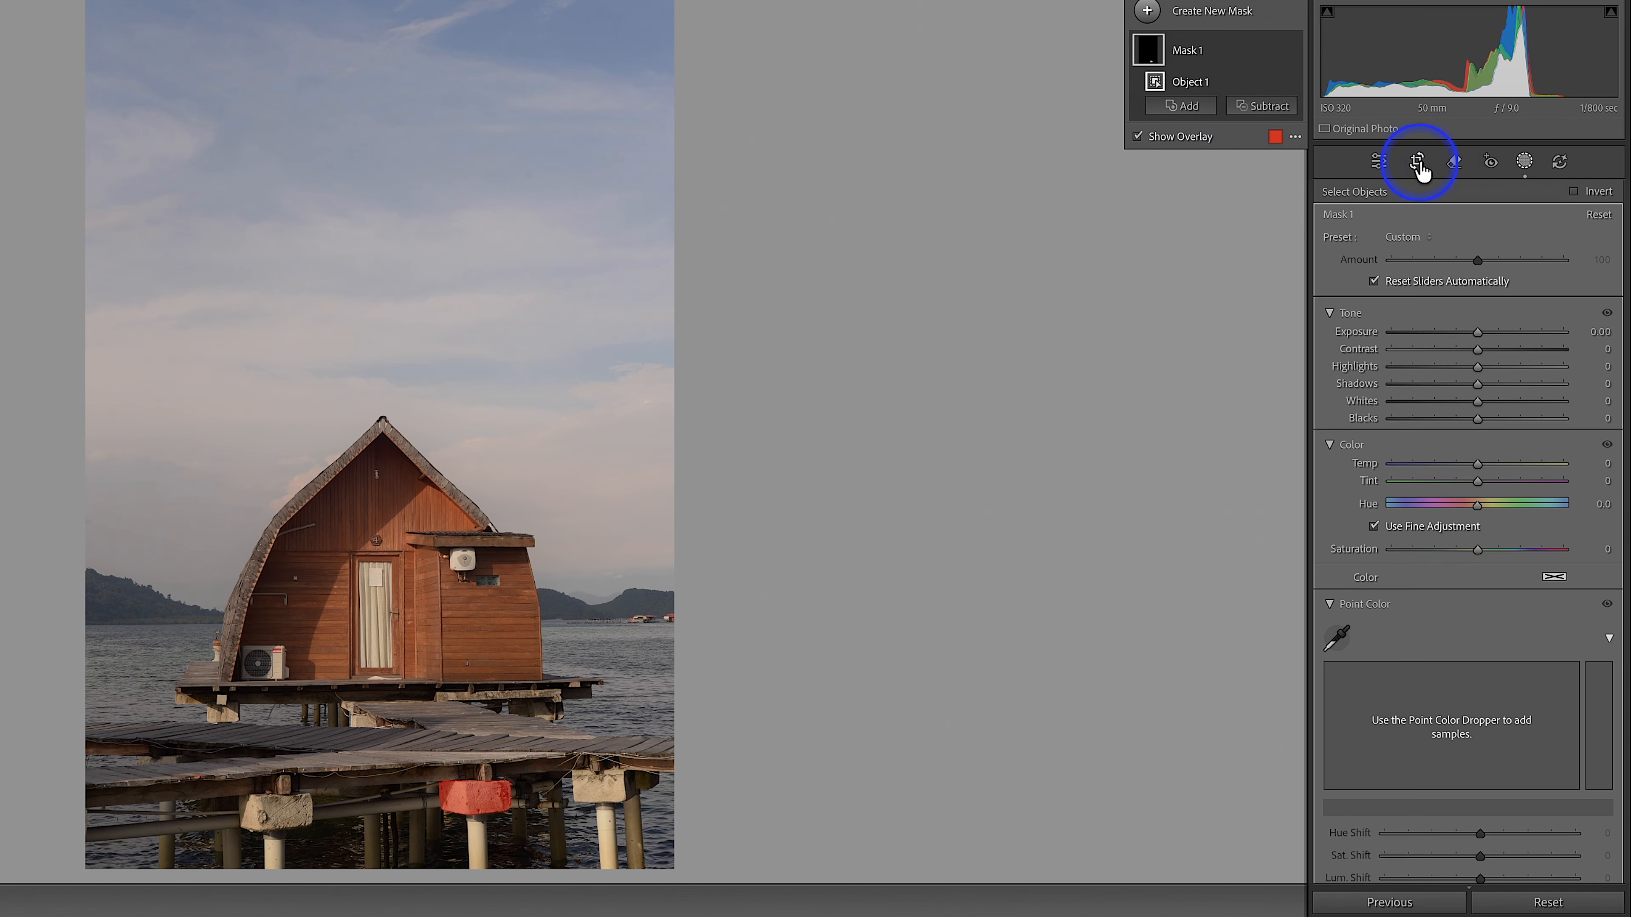
{"action": "key", "text": "ctrl+z"}
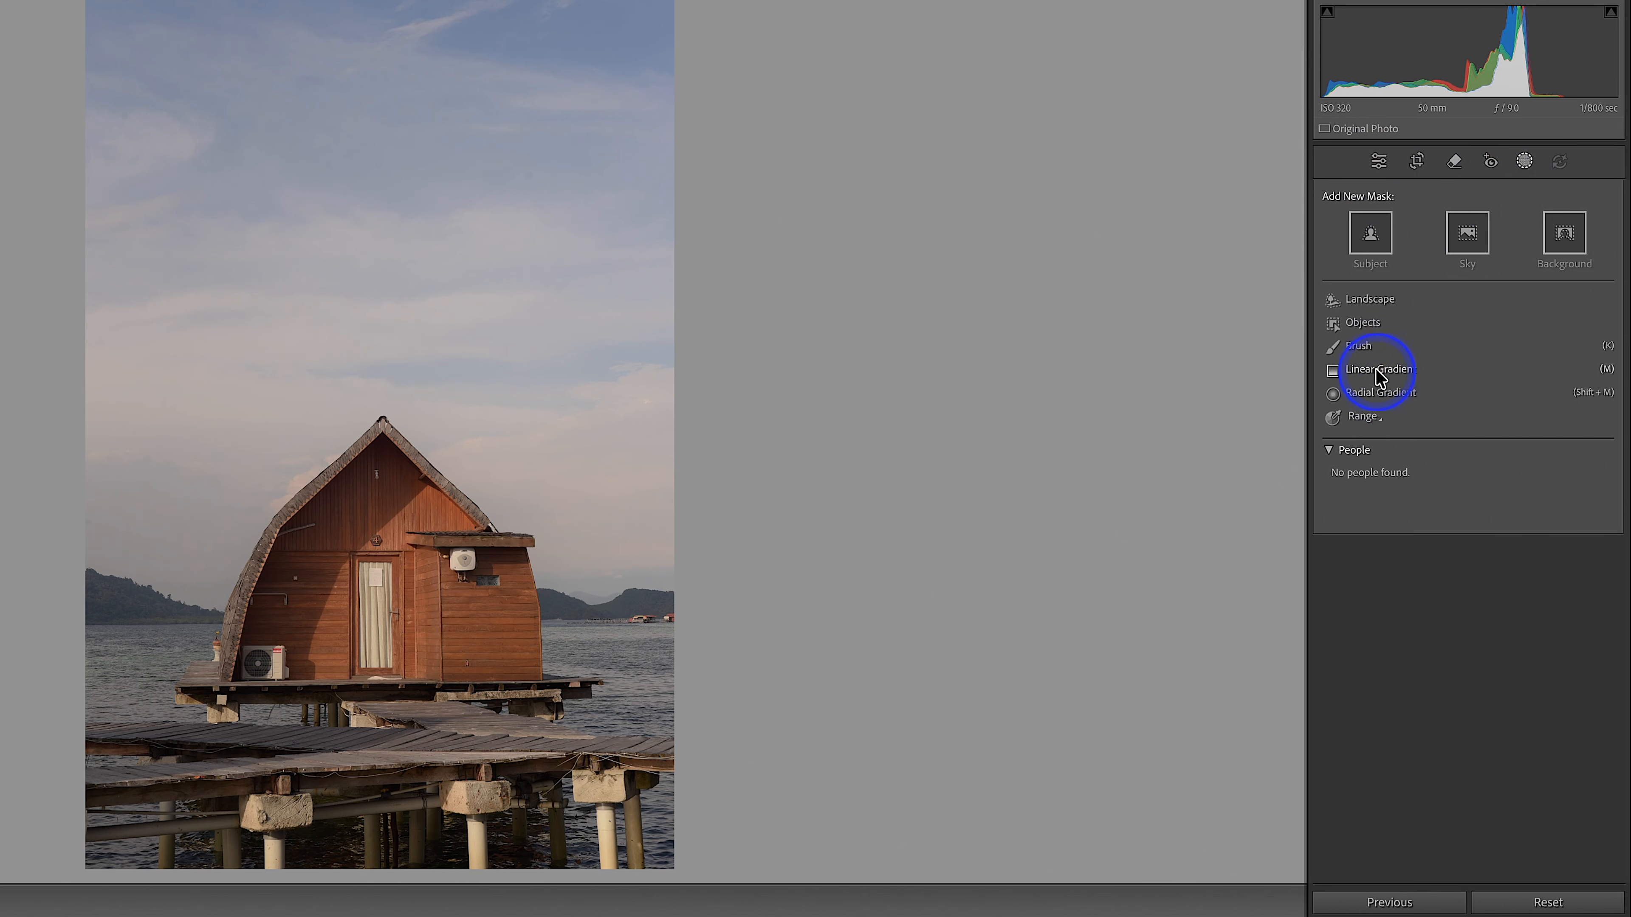
Step: Create an Objects mask in rectangle mode, enclosing the wooden walkway and its supports across the lower part of the house photo
{"action": "left_click", "coordinate": [1364, 323]}
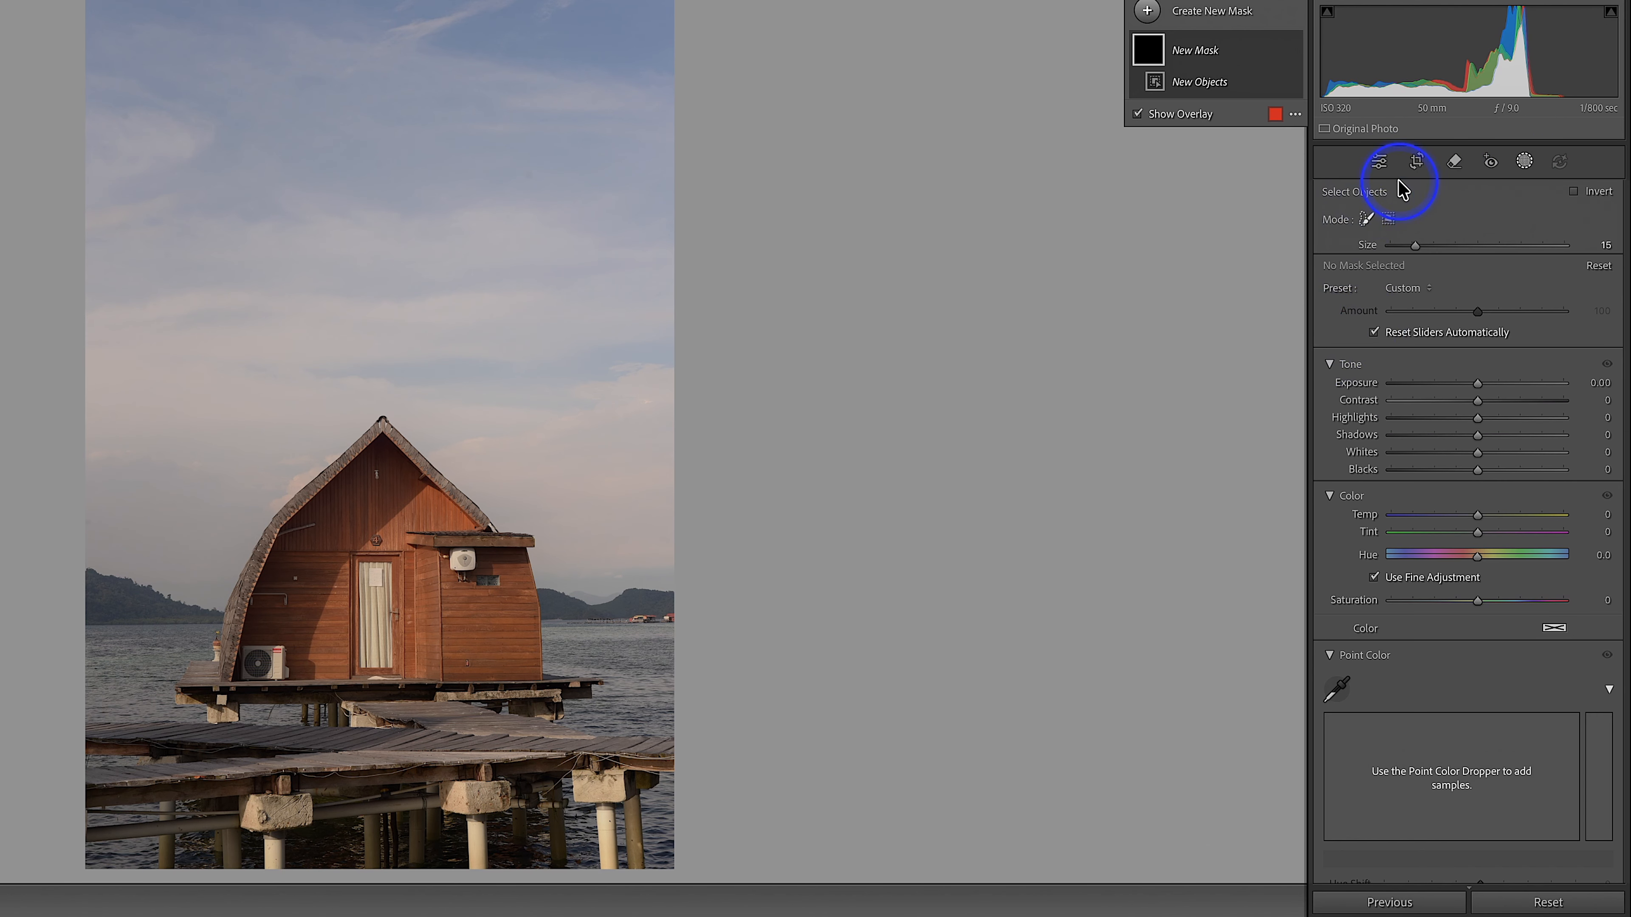
{"action": "left_click", "coordinate": [1388, 219]}
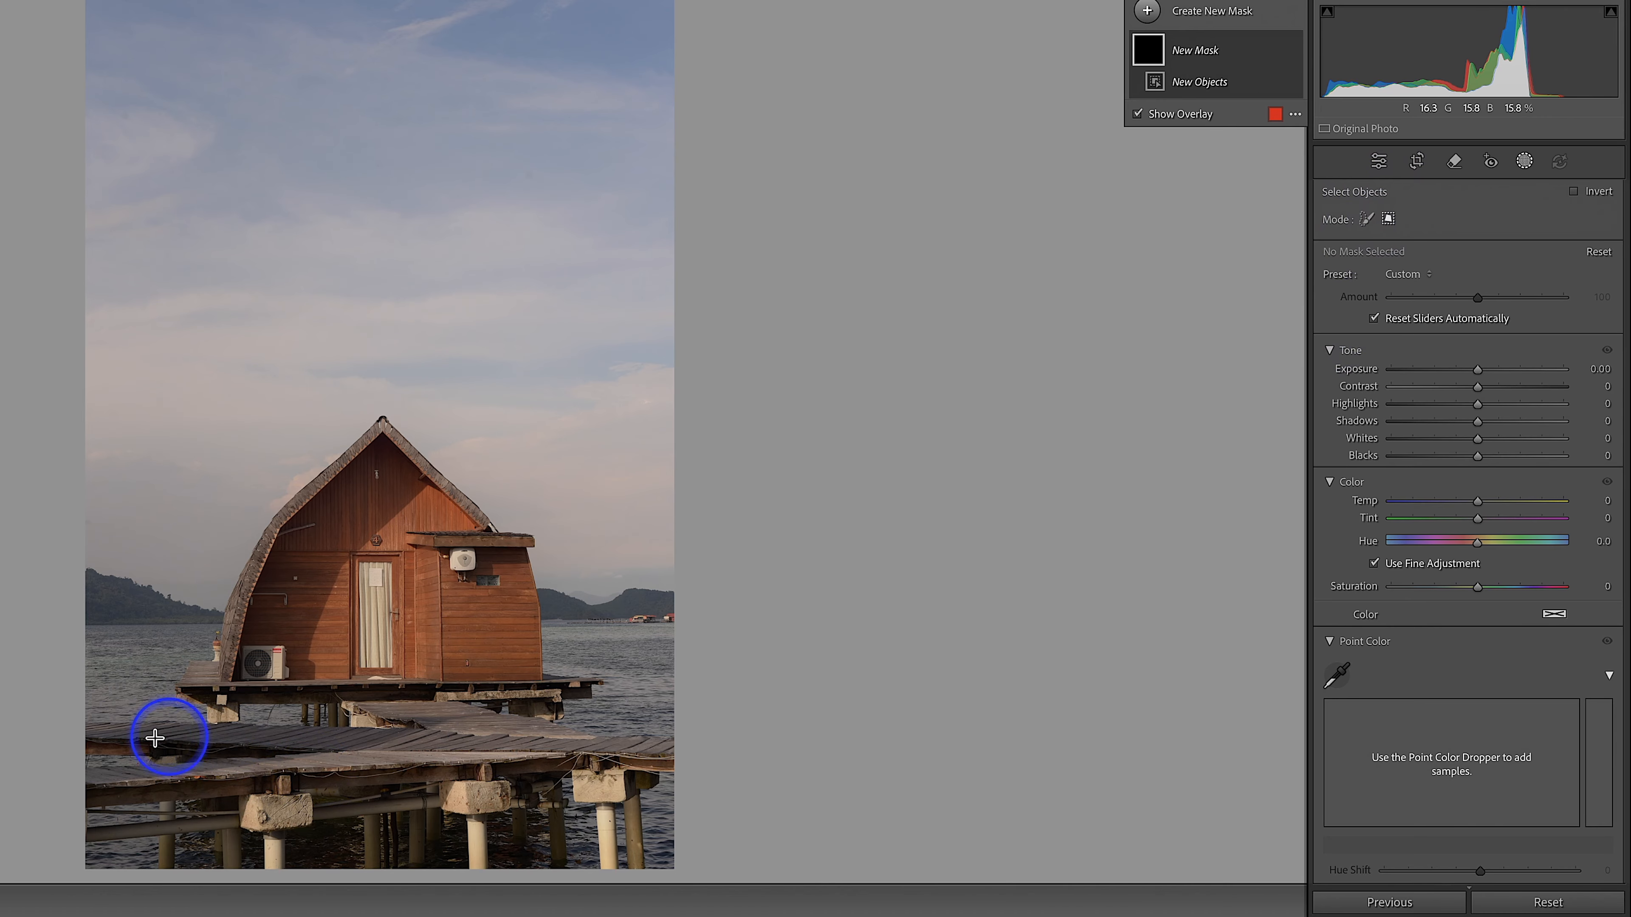
{"action": "left_click", "coordinate": [103, 721]}
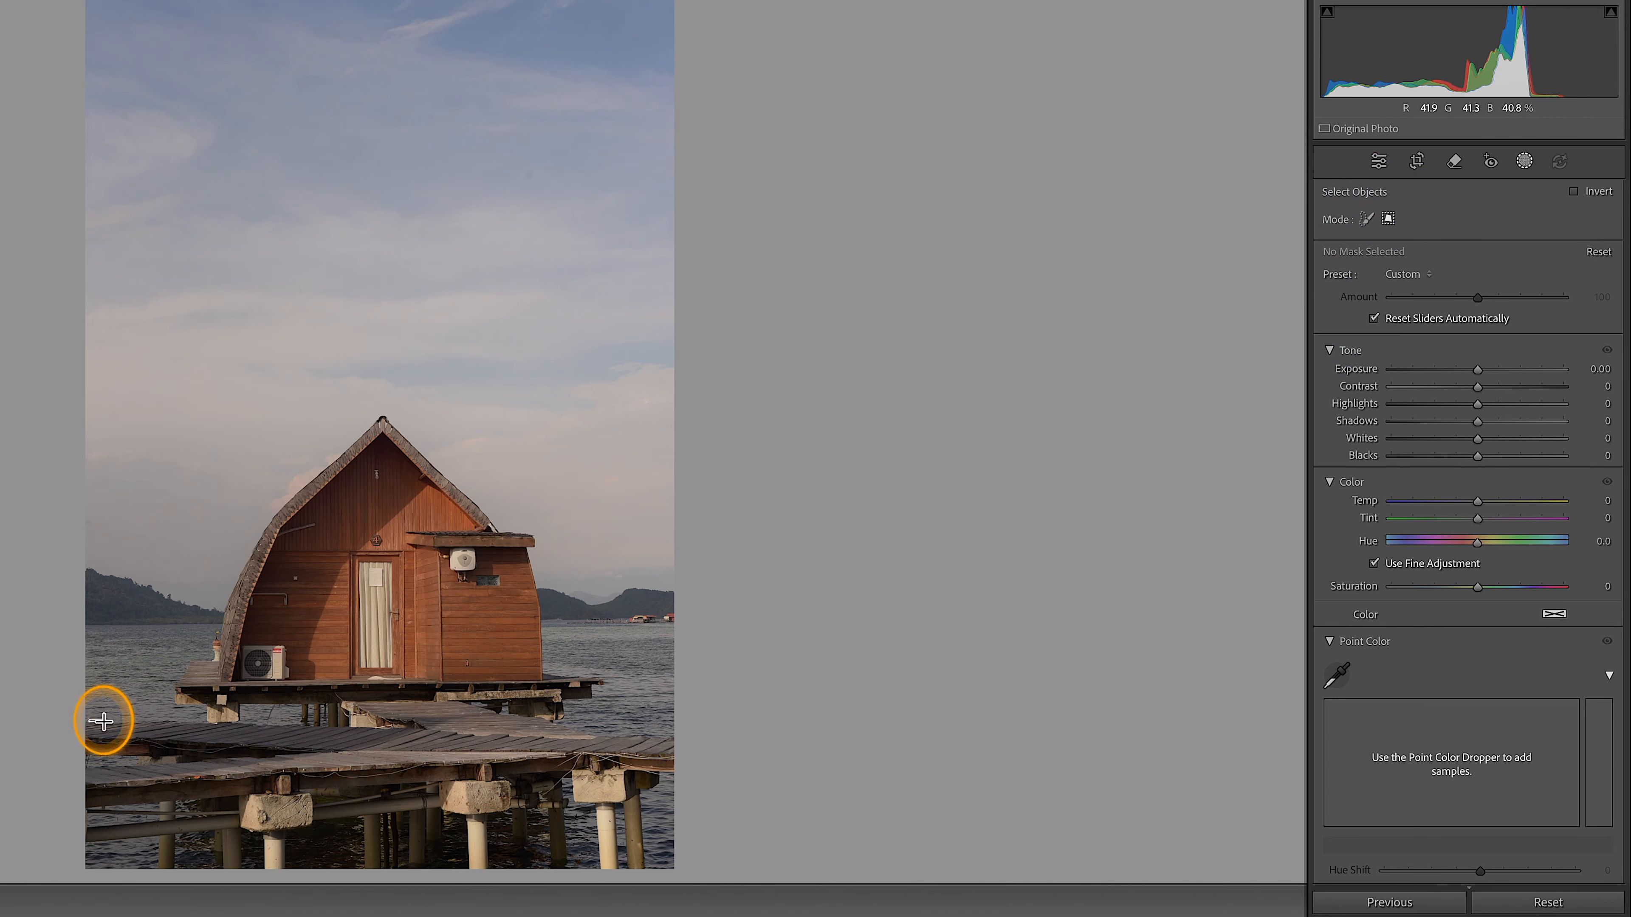
{"action": "left_click_drag", "start_coordinate": [103, 722], "coordinate": [690, 912]}
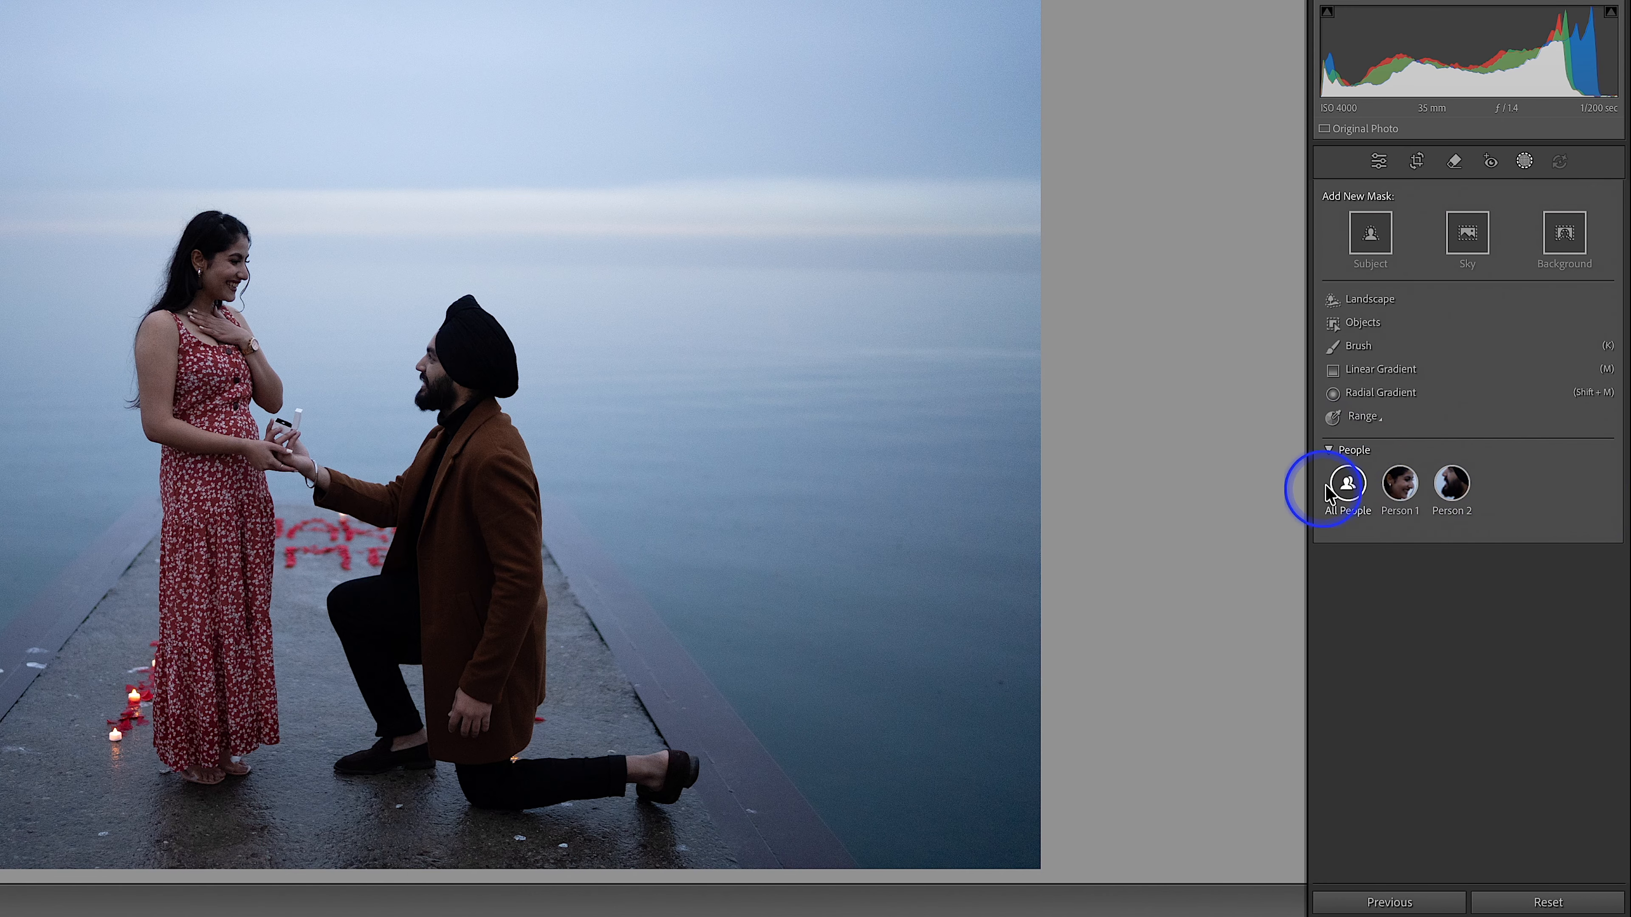
Step: Try limiting the kneeling man's person mask to Clothes or Facial Hair instead of Entire Person in the proposal photo
{"action": "left_click", "coordinate": [1347, 484]}
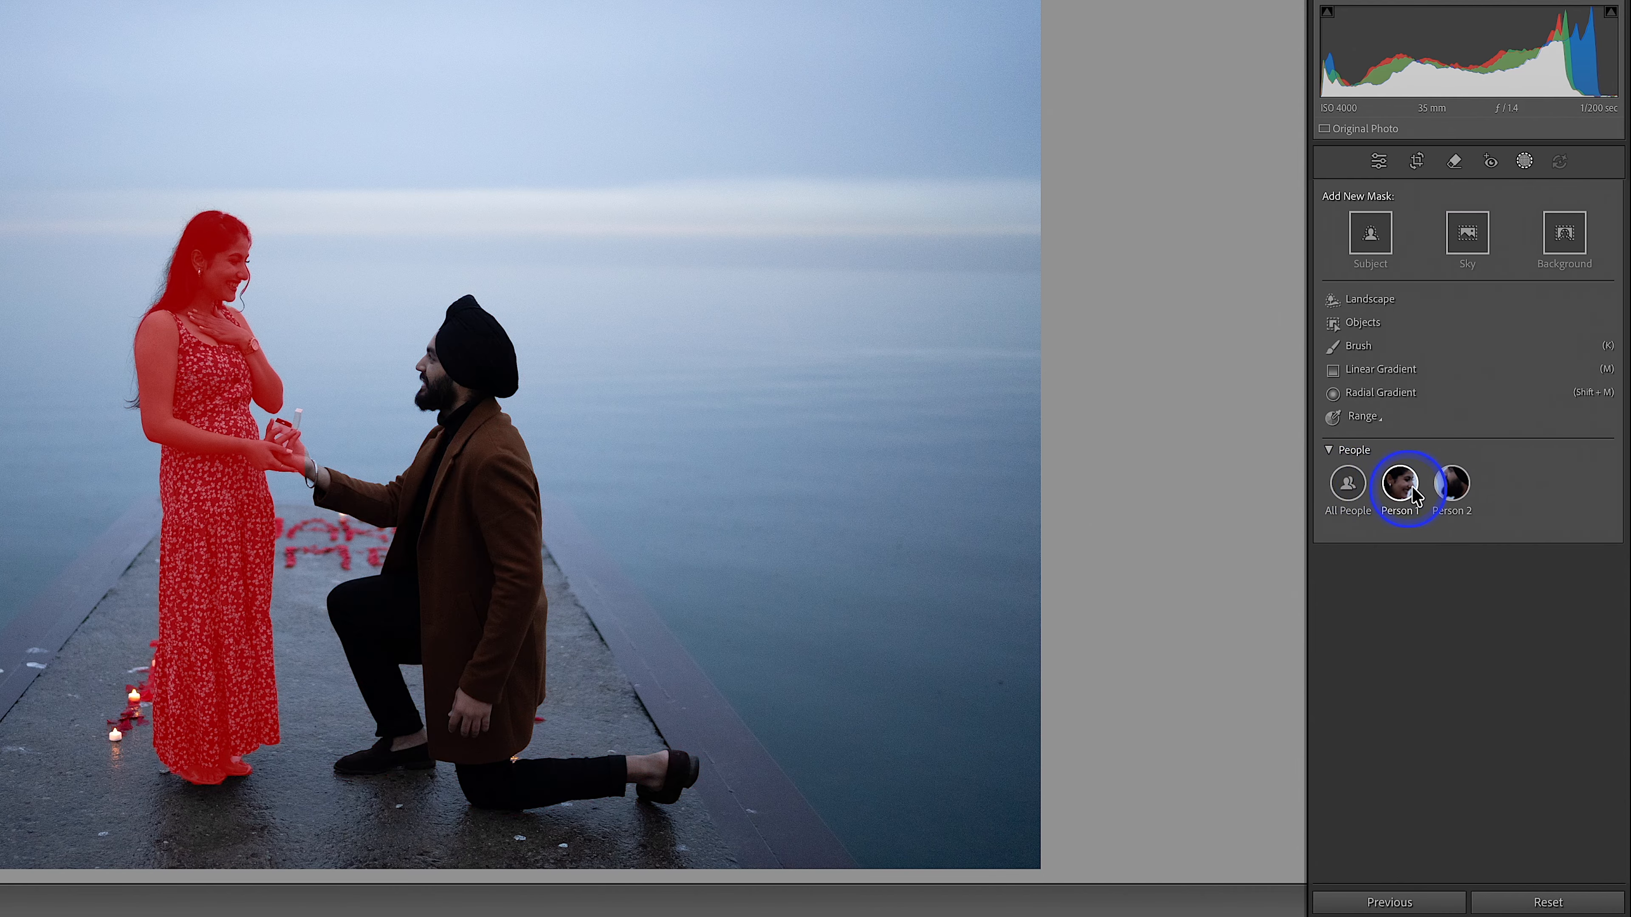
{"action": "left_click", "coordinate": [1438, 485]}
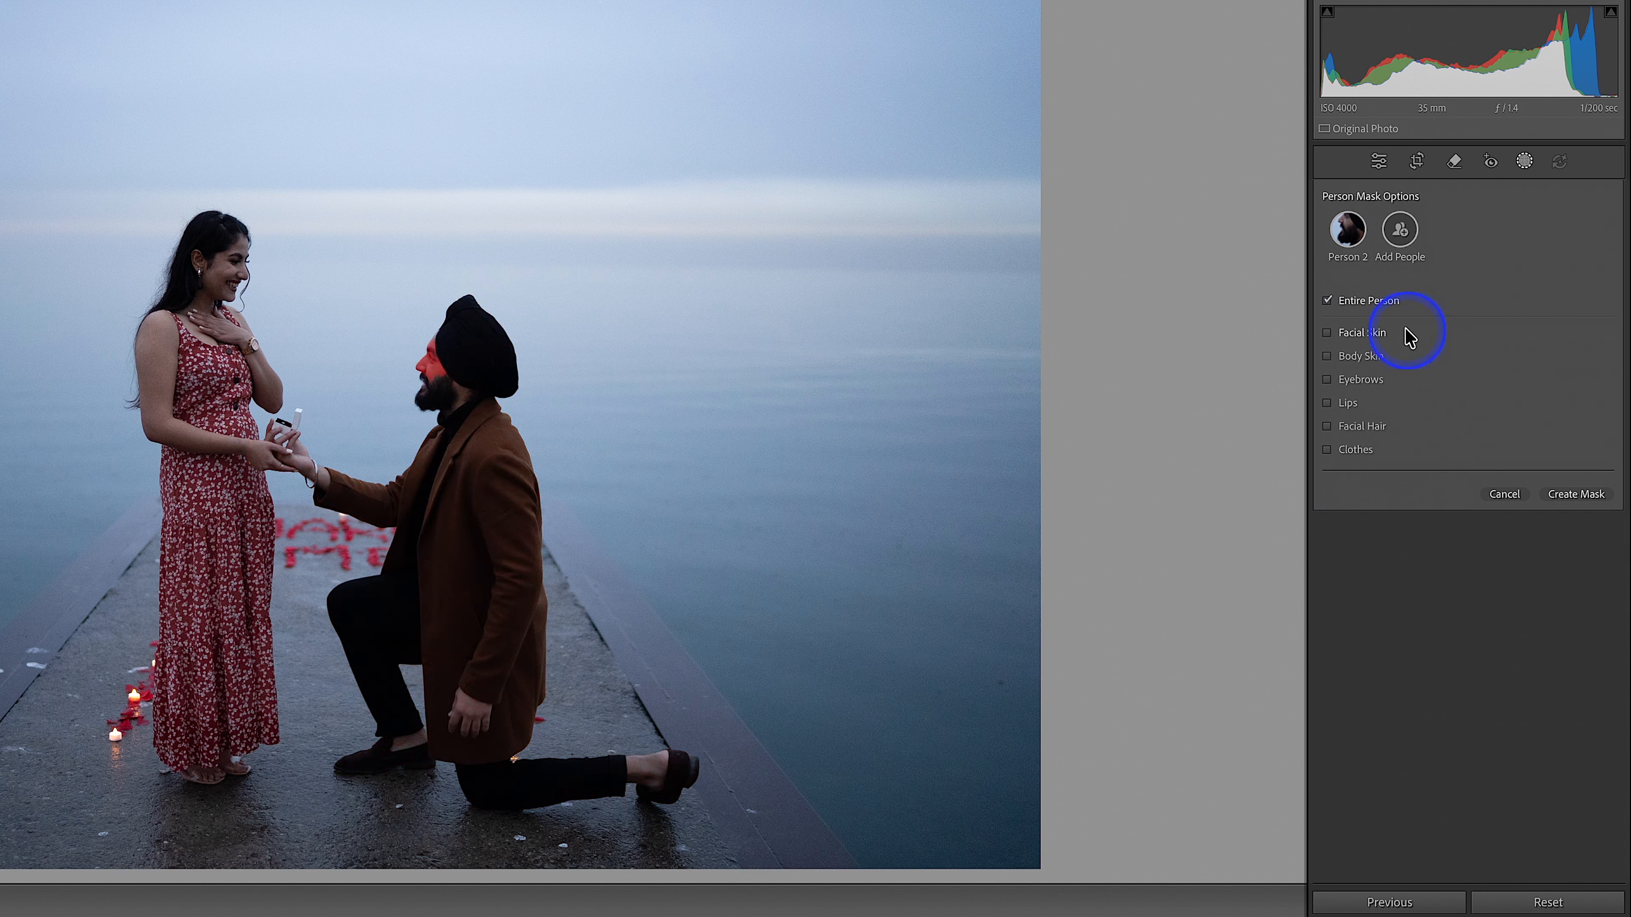
{"action": "left_click", "coordinate": [1328, 299]}
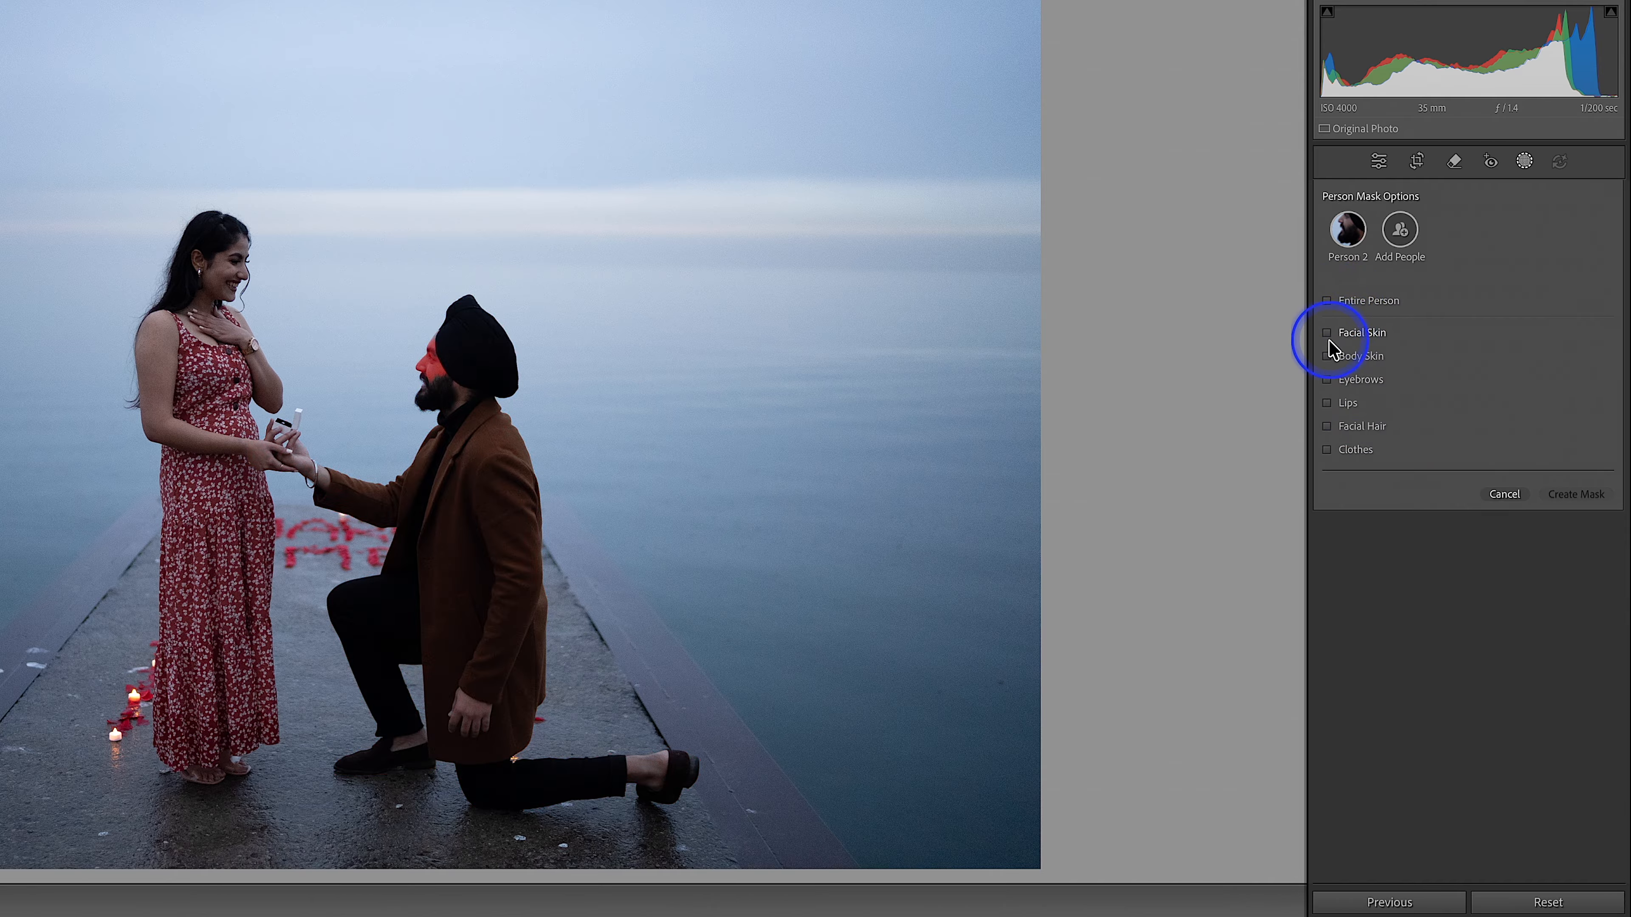
{"action": "left_click", "coordinate": [1329, 449]}
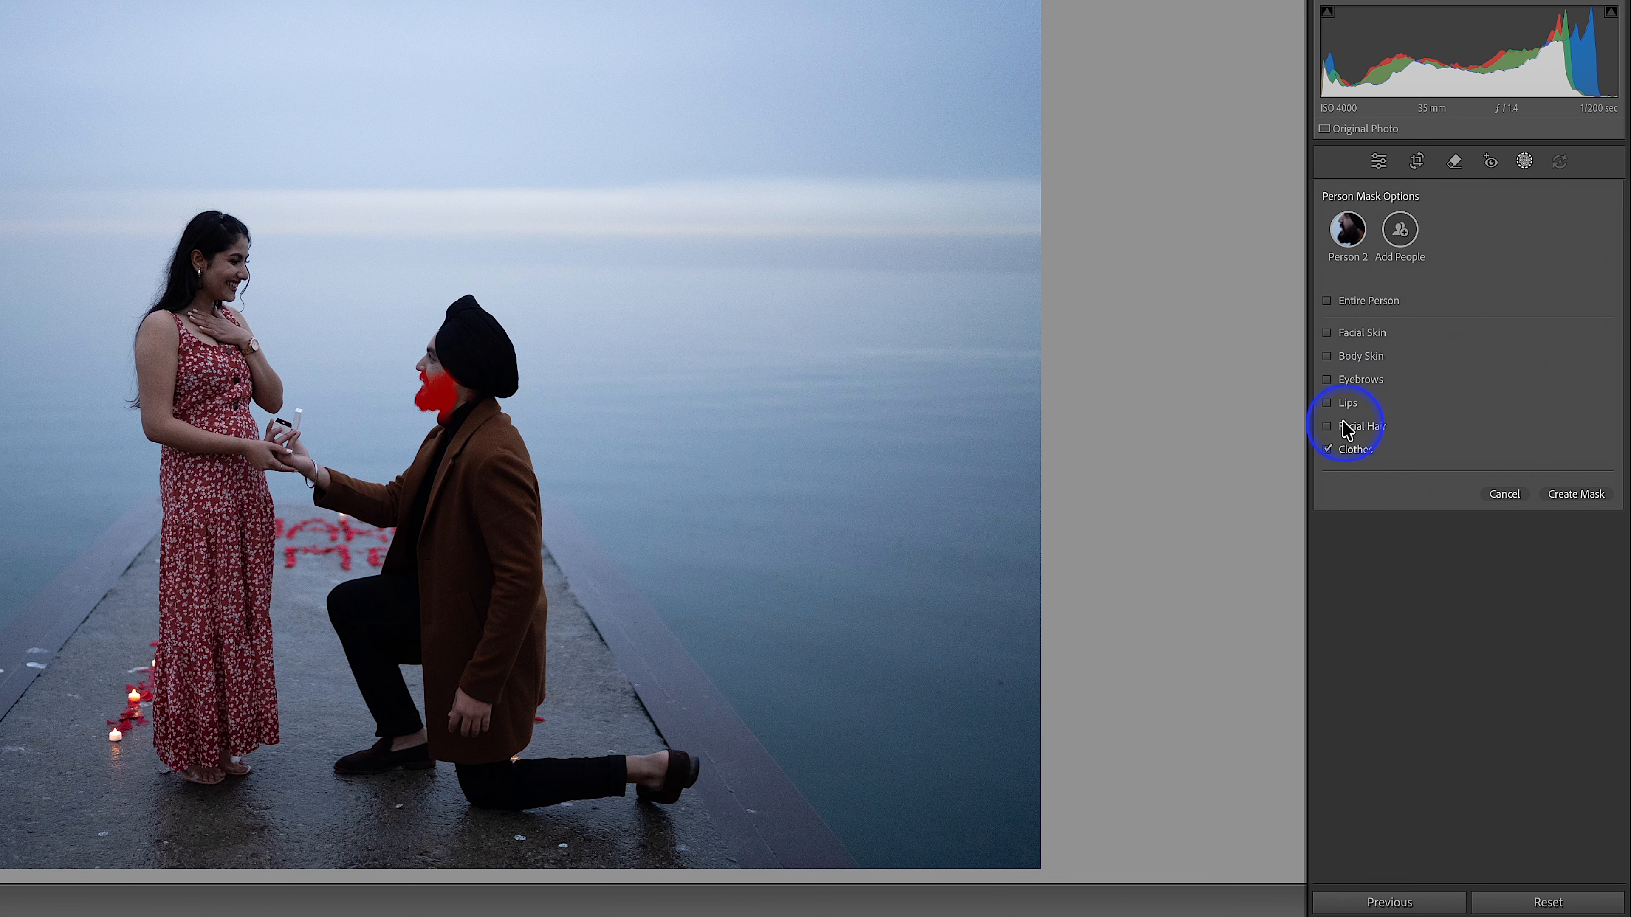
{"action": "left_click", "coordinate": [1327, 444]}
{"action": "left_click", "coordinate": [1327, 424]}
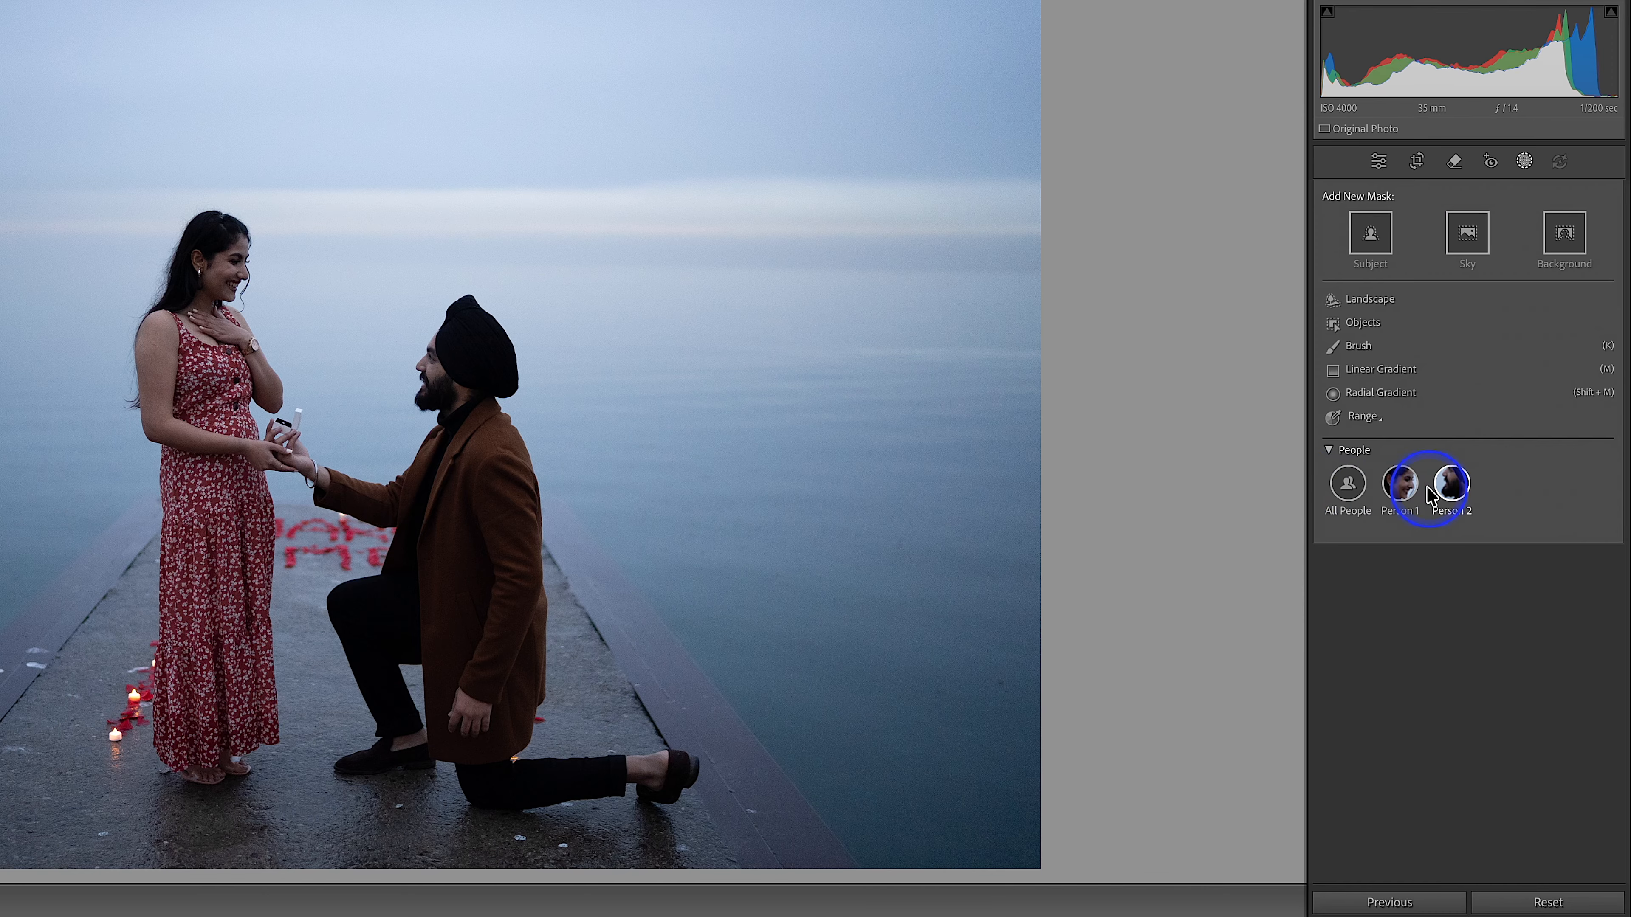
Step: Create an Entire Person mask for all people in the proposal photo, and subtract the candles with a size 6 brush
{"action": "left_click", "coordinate": [1347, 488]}
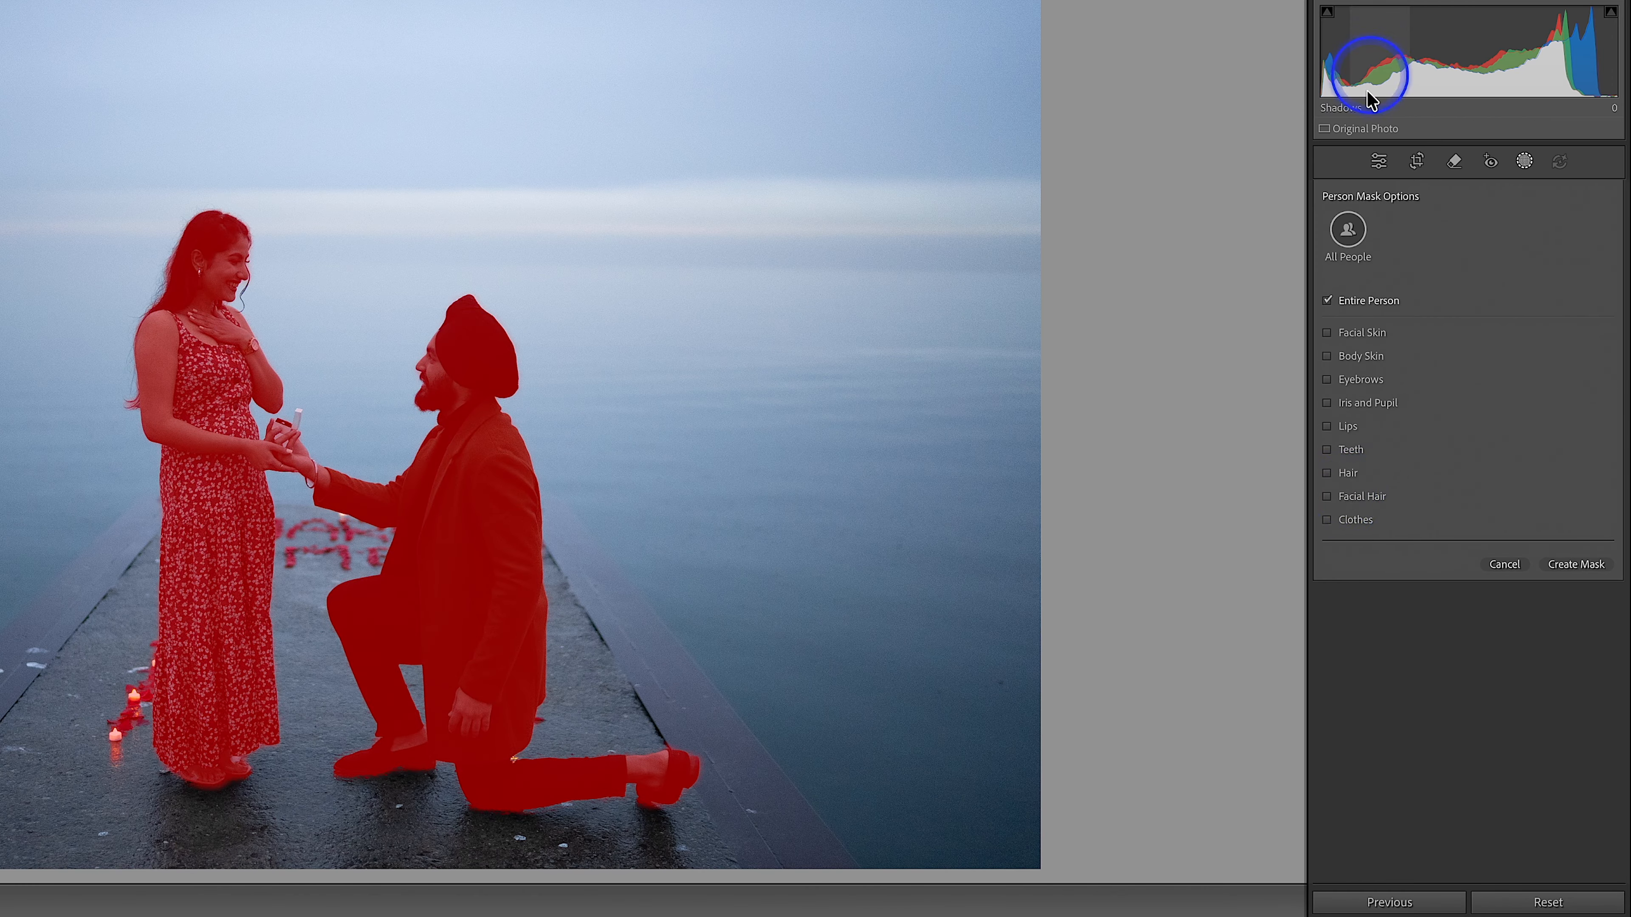
{"action": "left_click", "coordinate": [1571, 569]}
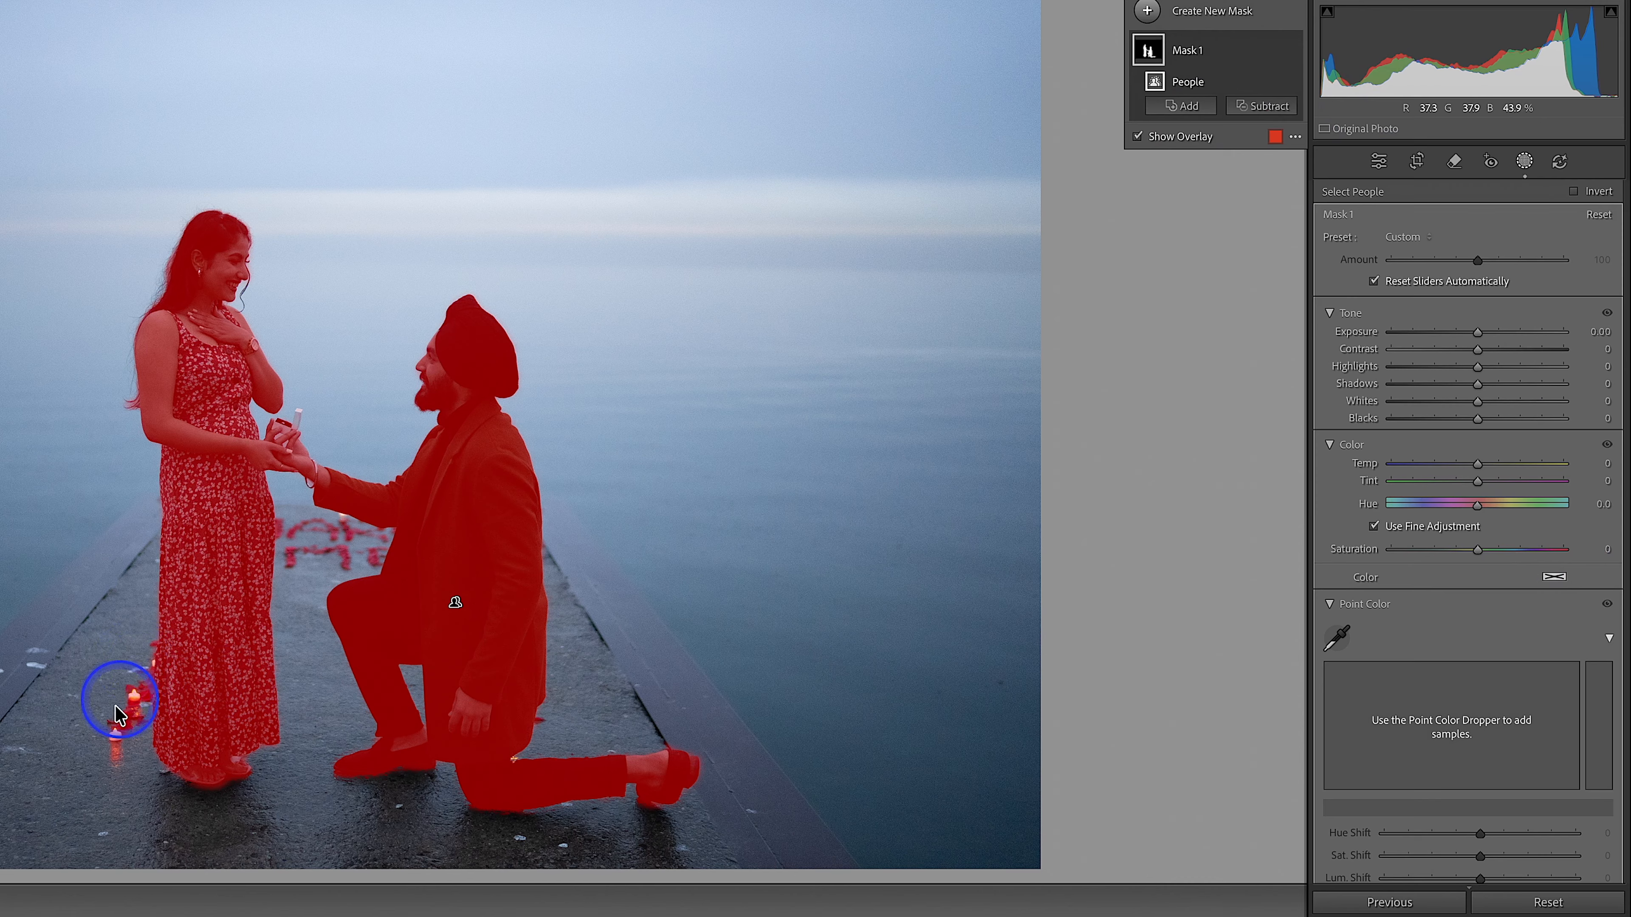
{"action": "left_click", "coordinate": [1255, 109]}
{"action": "left_click", "coordinate": [1263, 308]}
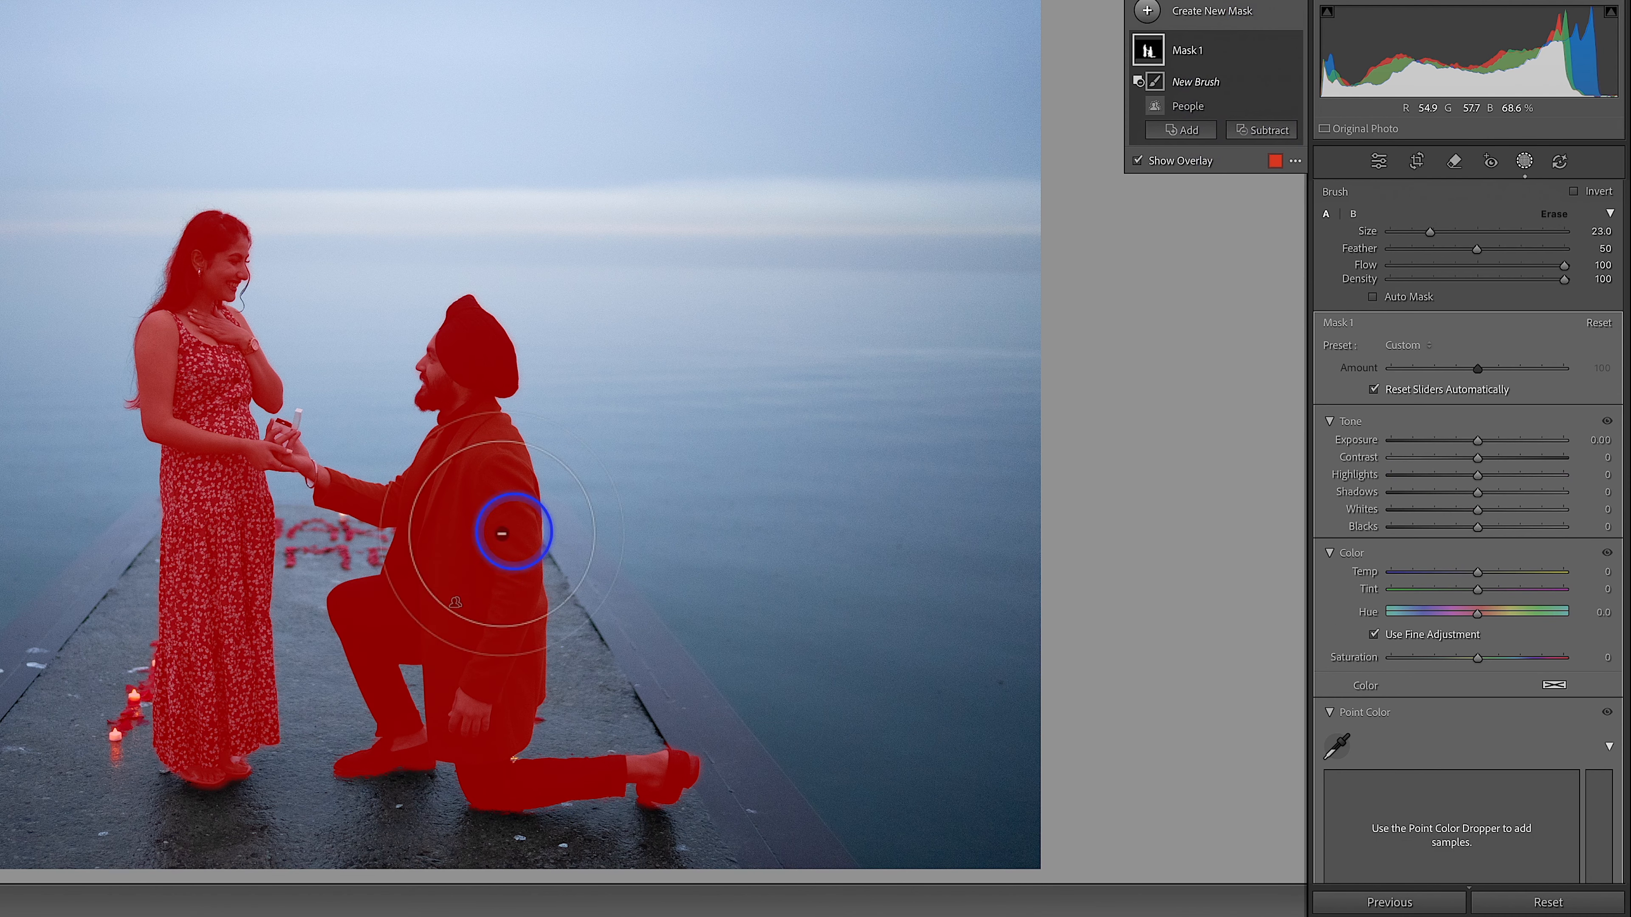
{"action": "scroll", "coordinate": [94, 686], "scroll_direction": "down", "scroll_amount": 9}
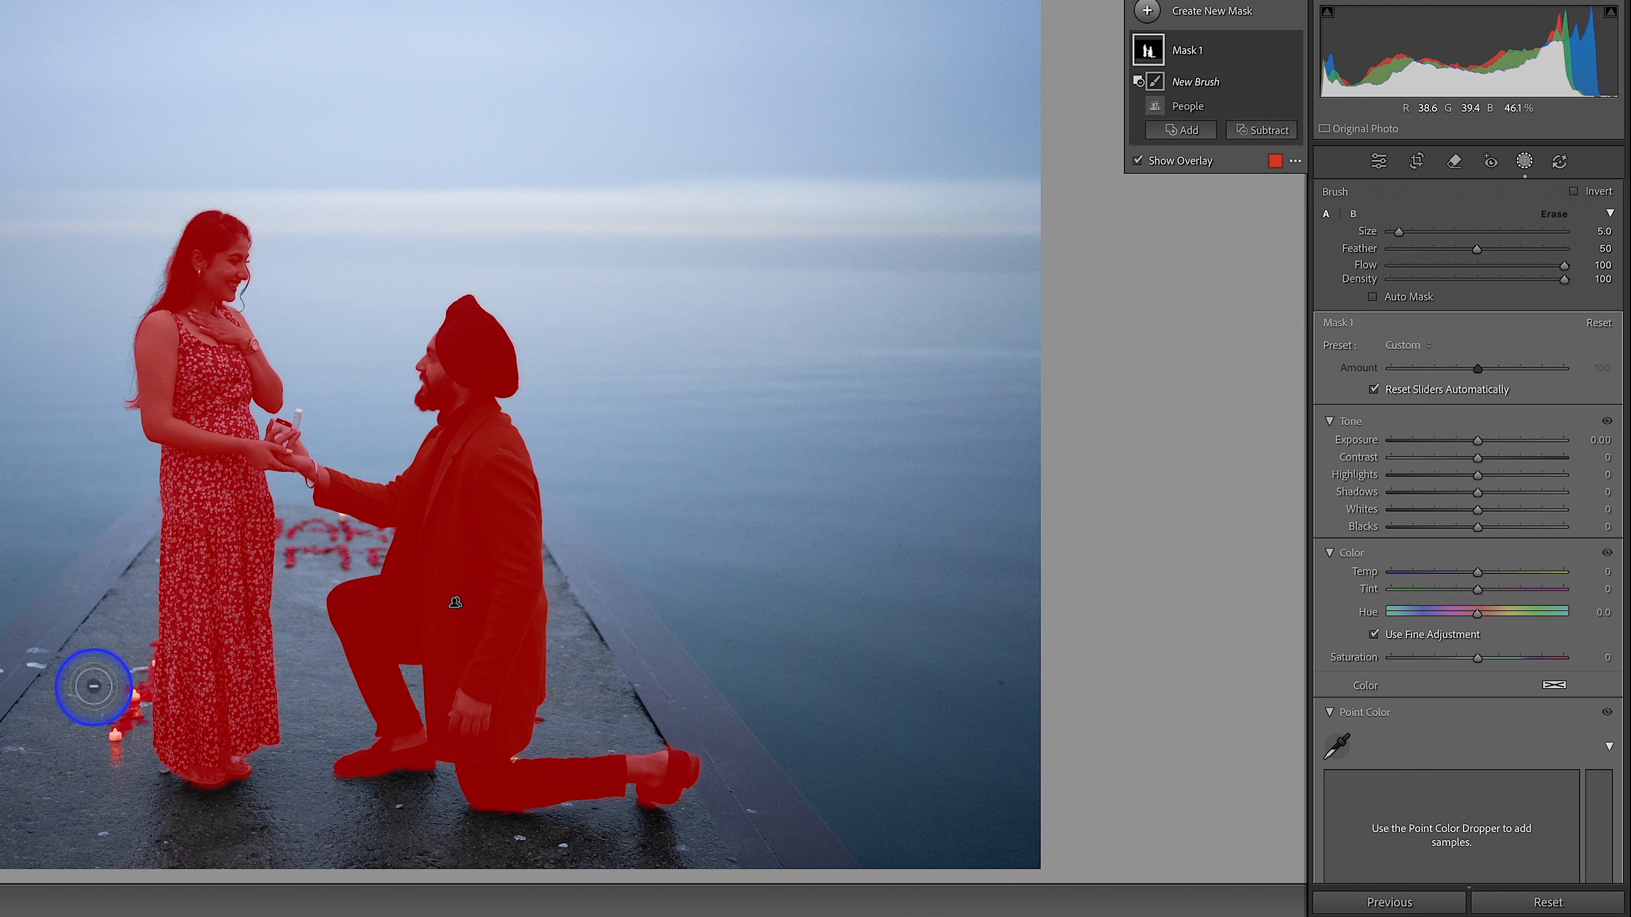
{"action": "scroll", "coordinate": [131, 667], "scroll_direction": "up", "scroll_amount": 1}
{"action": "mouse_move", "coordinate": [127, 673]}
{"action": "left_mouse_down"}
{"action": "mouse_move", "coordinate": [133, 698]}
{"action": "mouse_move", "coordinate": [80, 765]}
{"action": "left_mouse_up"}
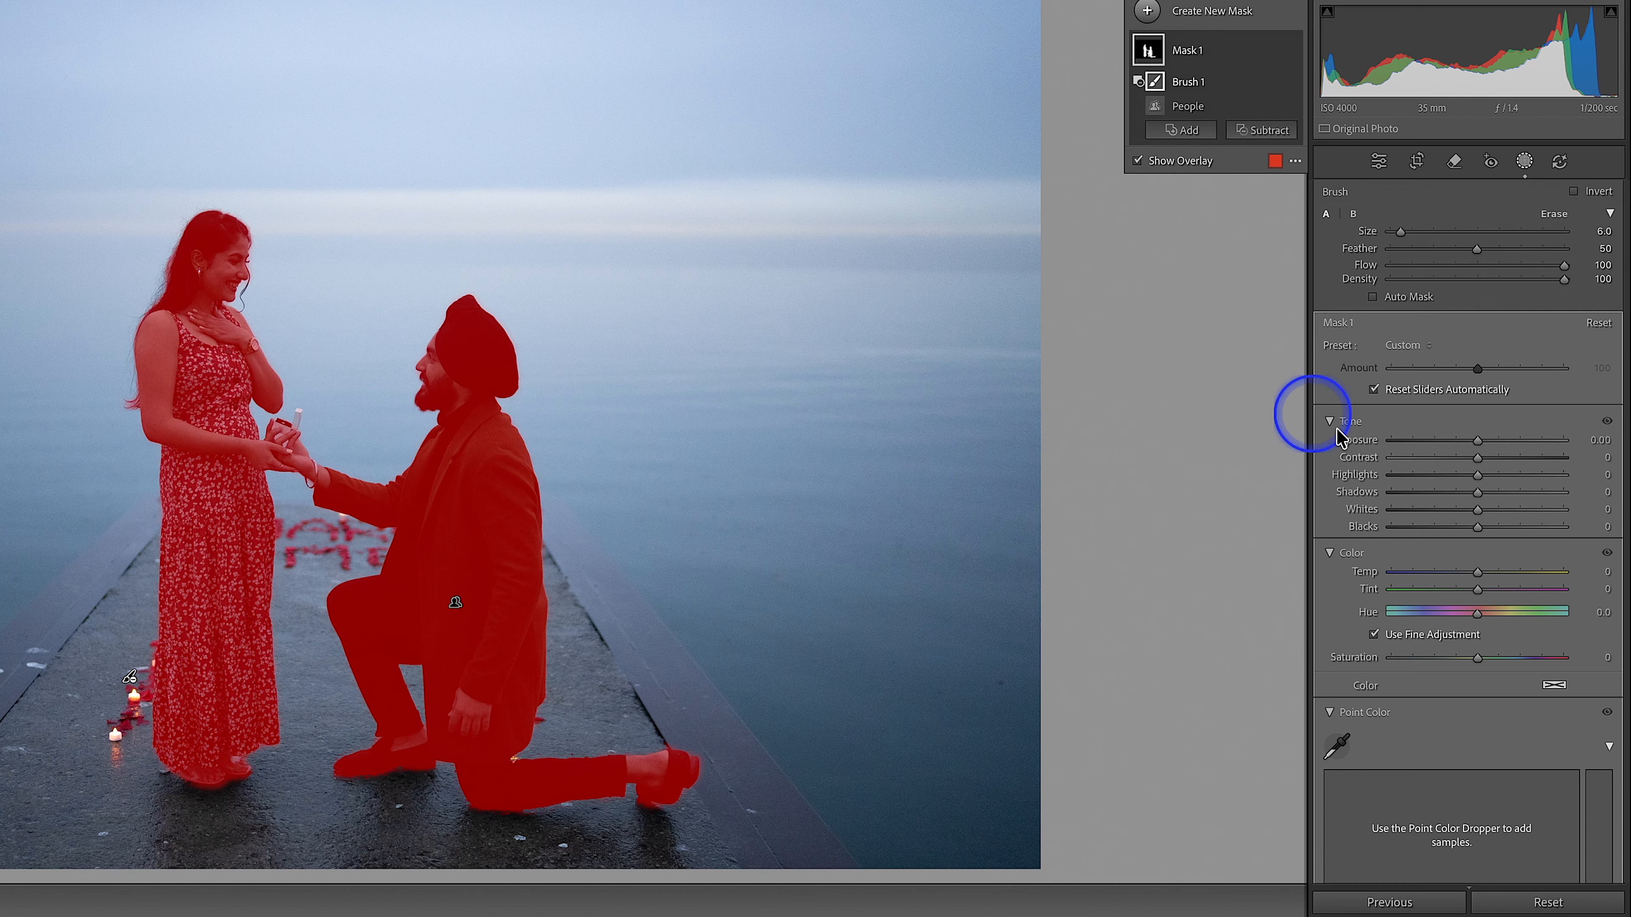
Step: Brighten and warm the couple by setting the people mask's exposure to 0.67 and its temperature to about 10
{"action": "left_click_drag", "start_coordinate": [1490, 442], "coordinate": [1490, 443]}
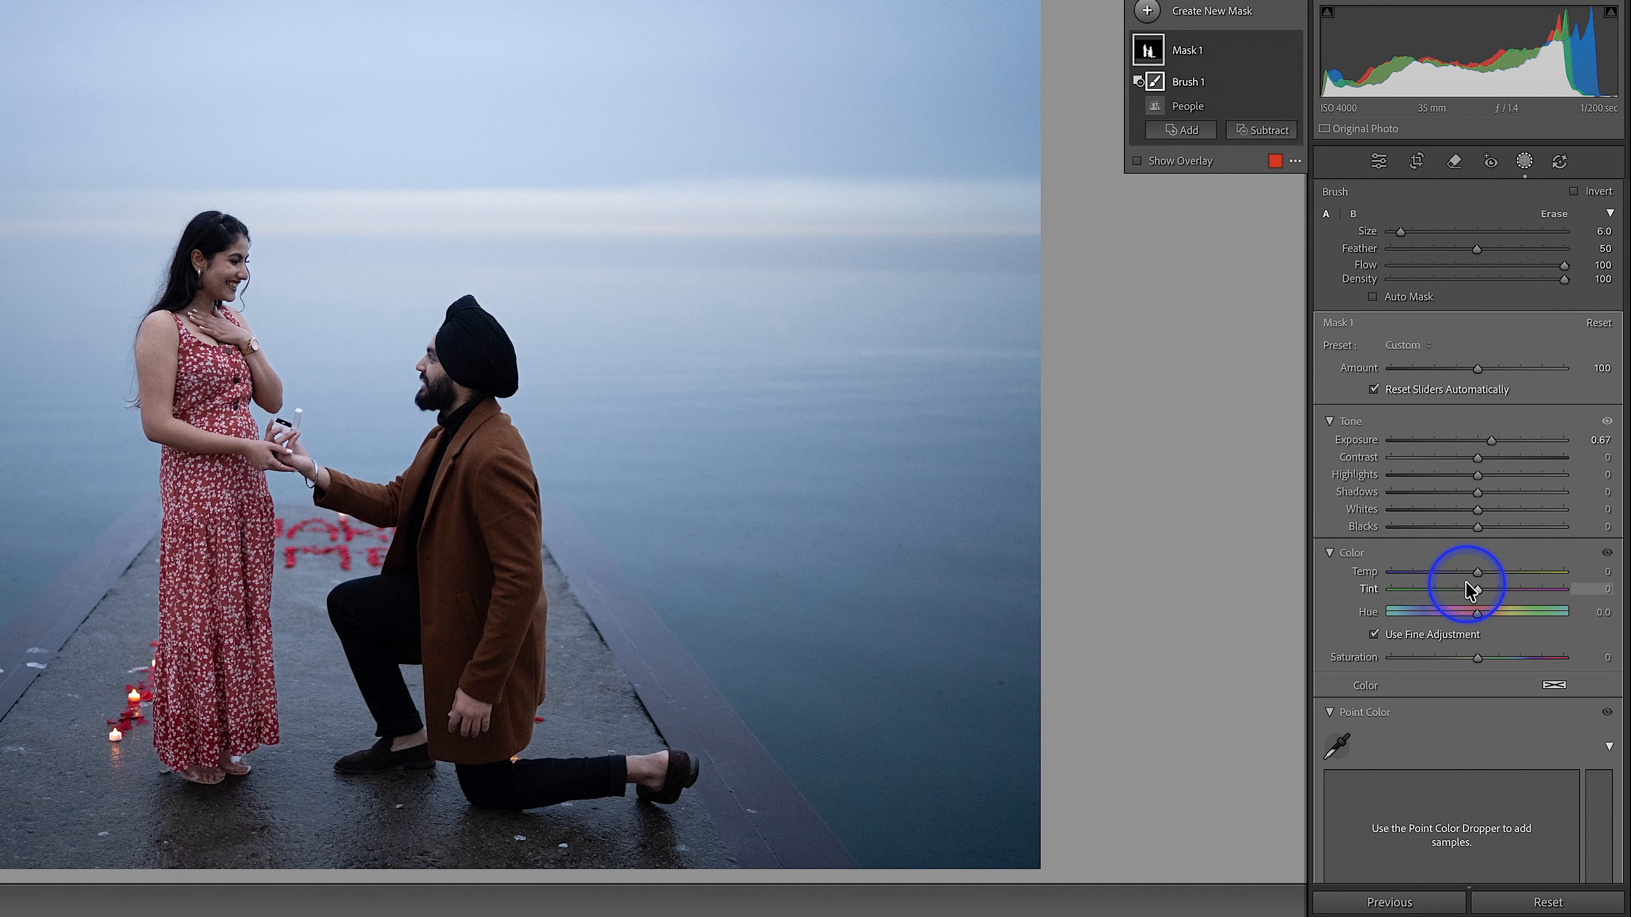
{"action": "left_click_drag", "start_coordinate": [1477, 572], "coordinate": [1506, 521]}
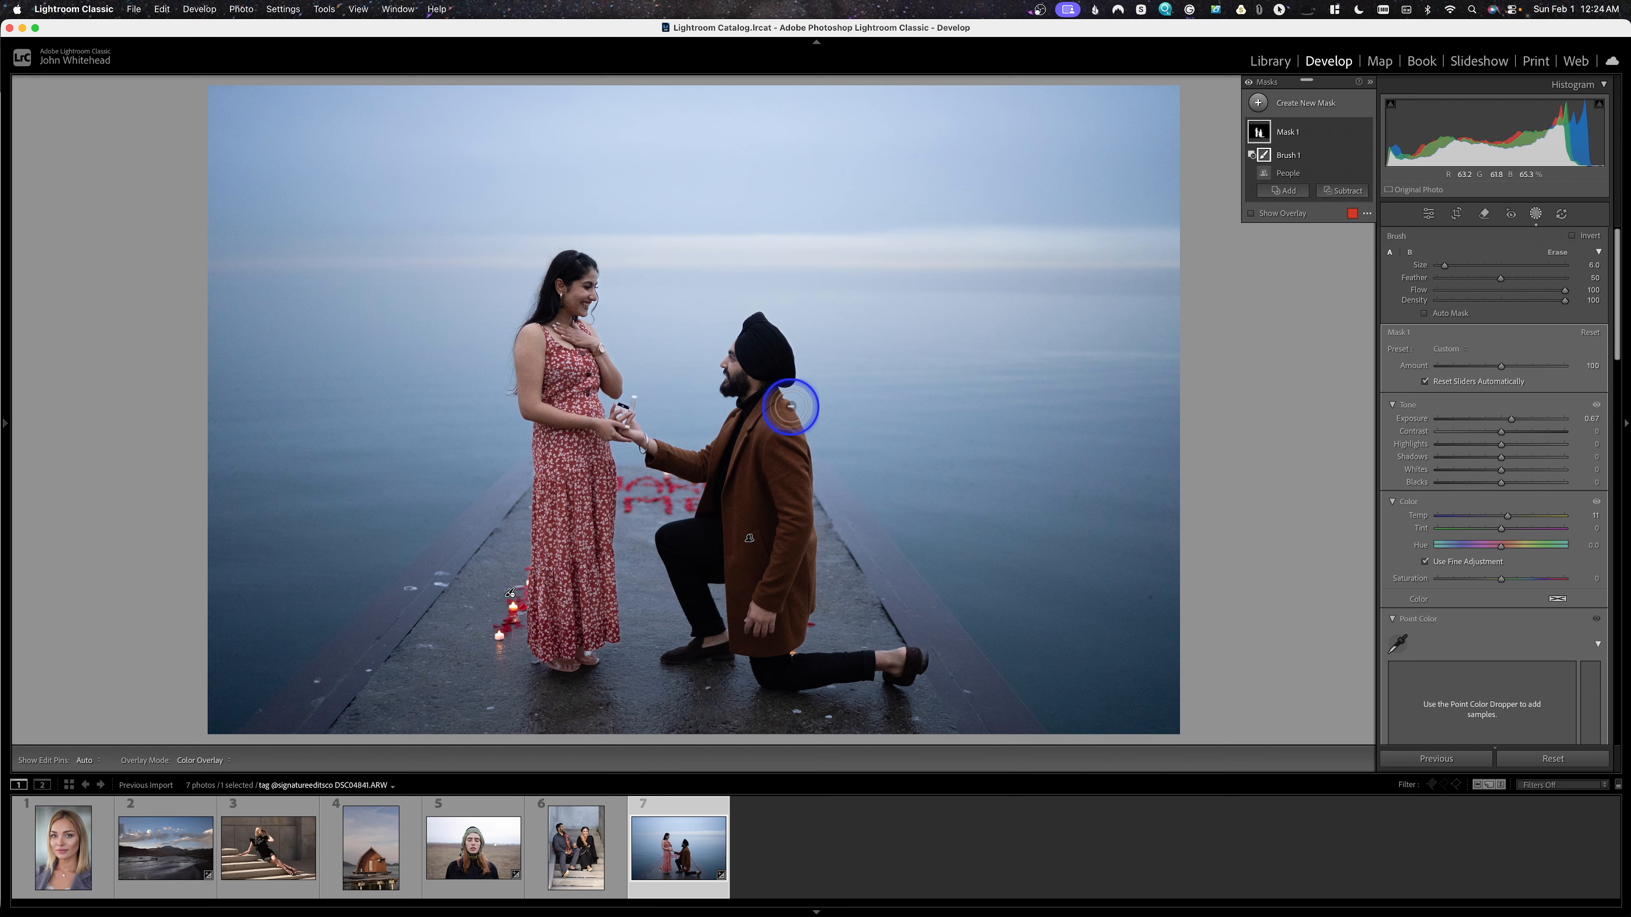
{"action": "mouse_move", "coordinate": [1257, 135]}
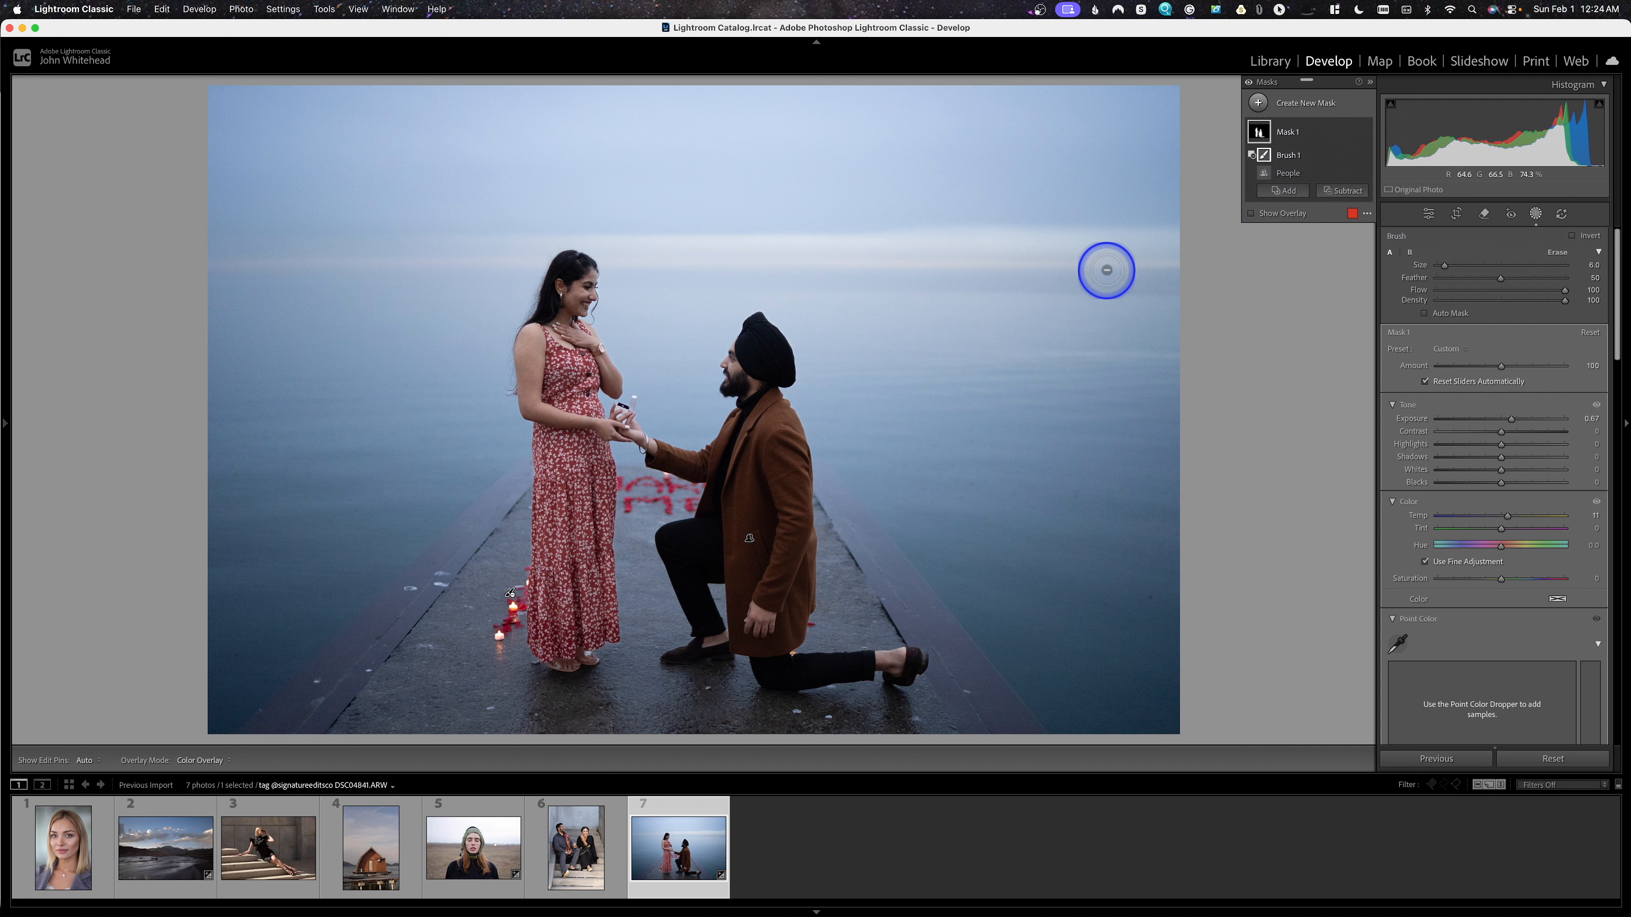
Step: Duplicate and invert the people mask so the copy covers the couple's surroundings
{"action": "left_click", "coordinate": [1352, 133]}
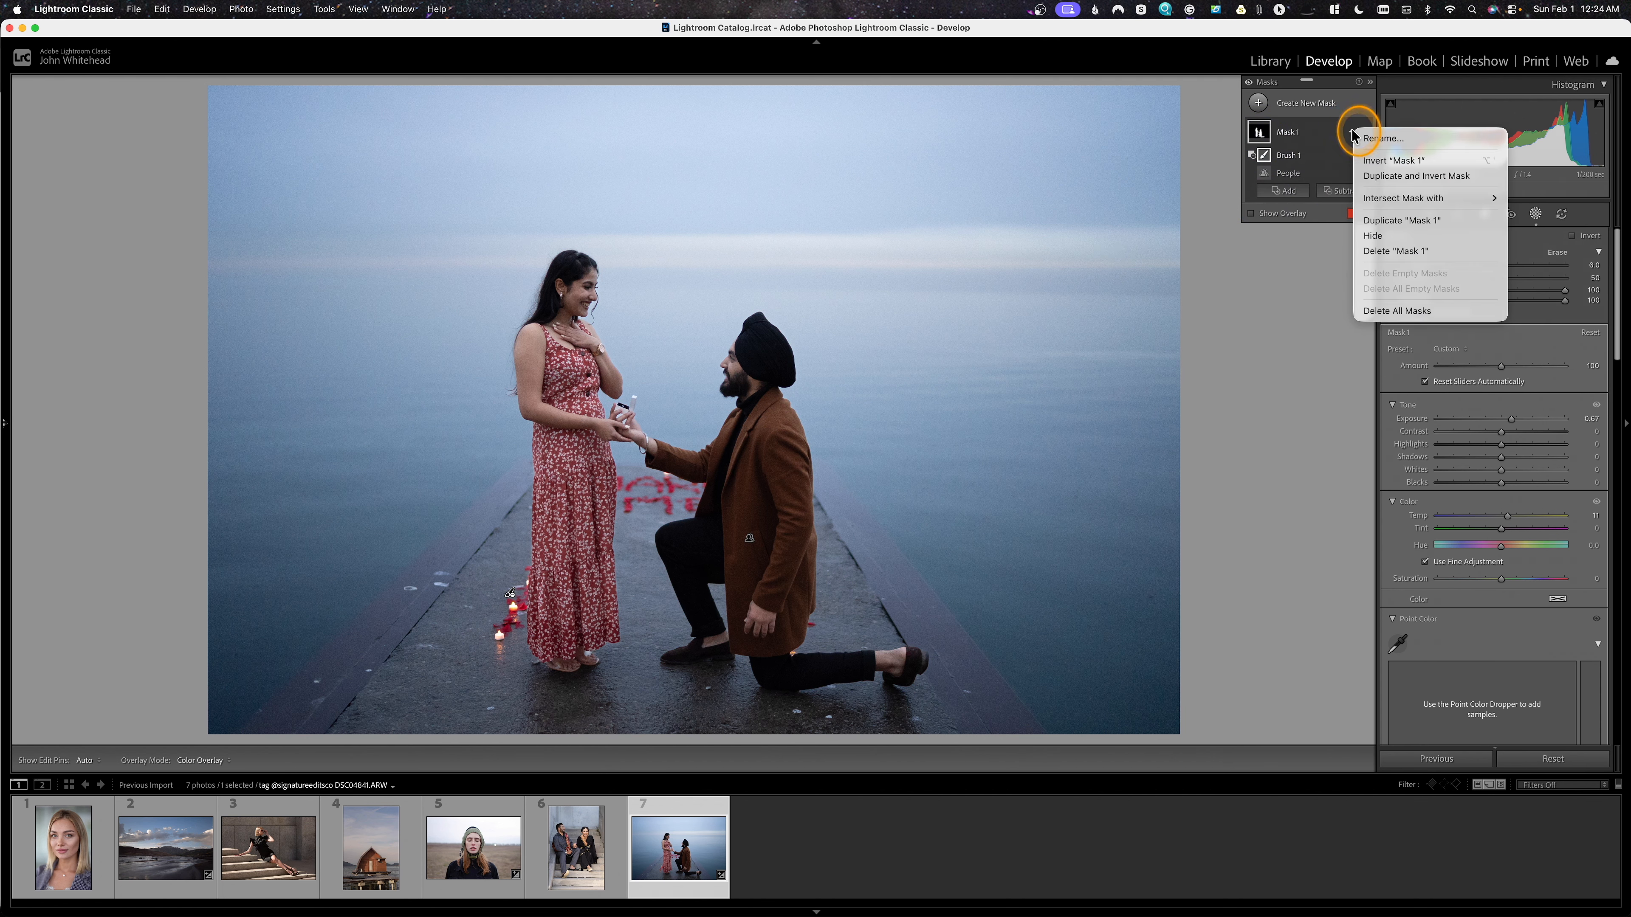
{"action": "left_click", "coordinate": [1410, 177]}
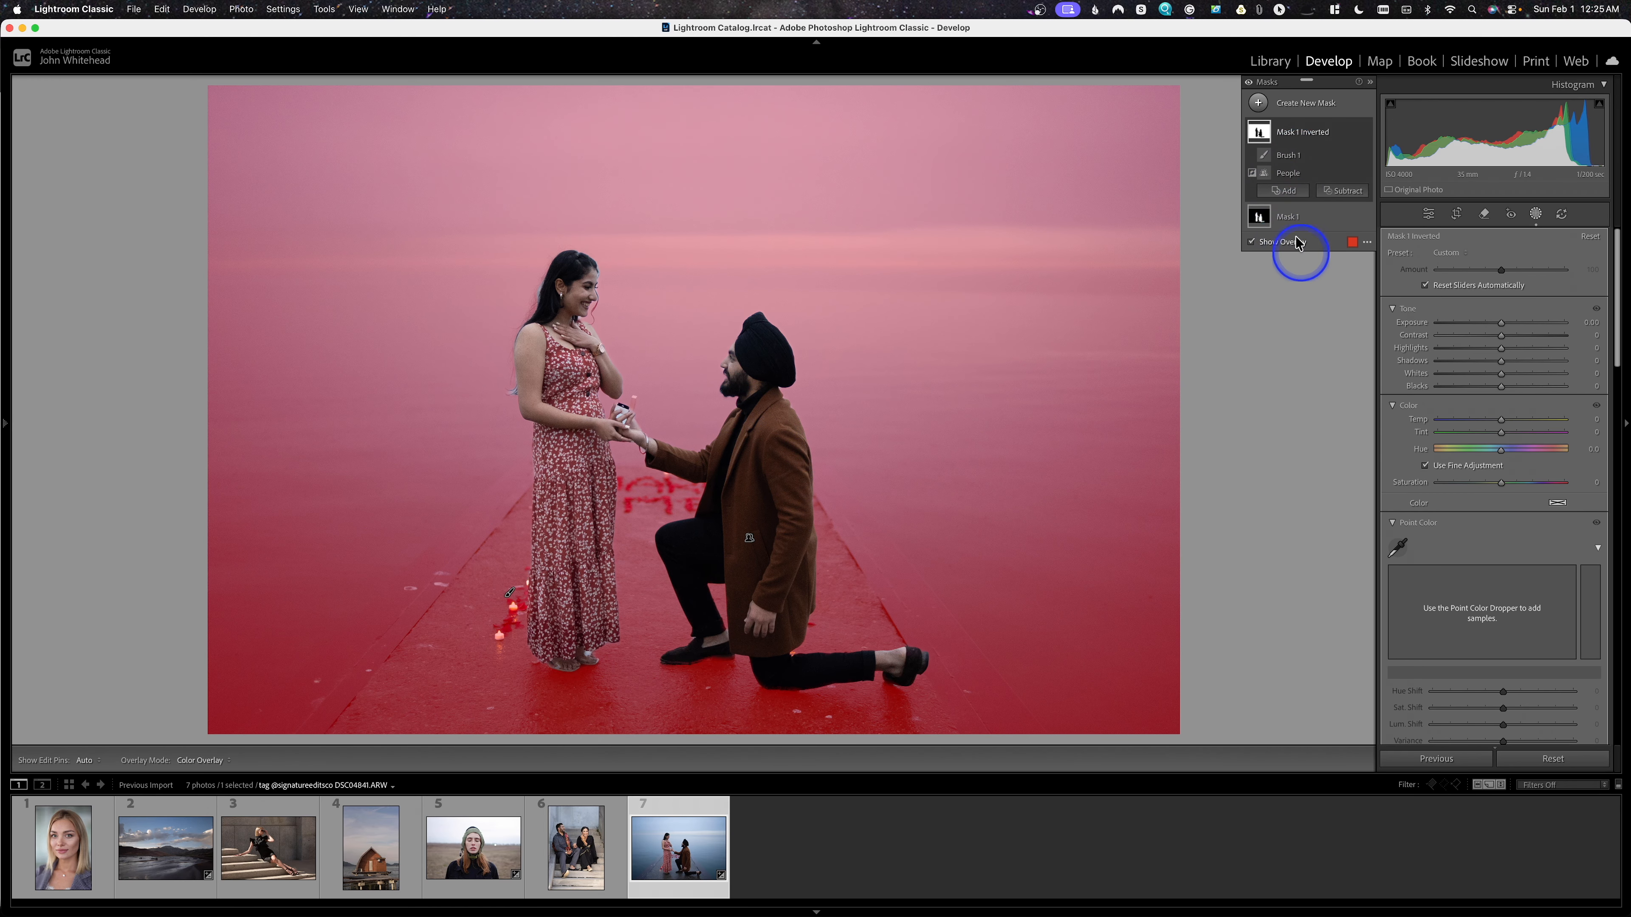
{"action": "mouse_move", "coordinate": [1269, 223]}
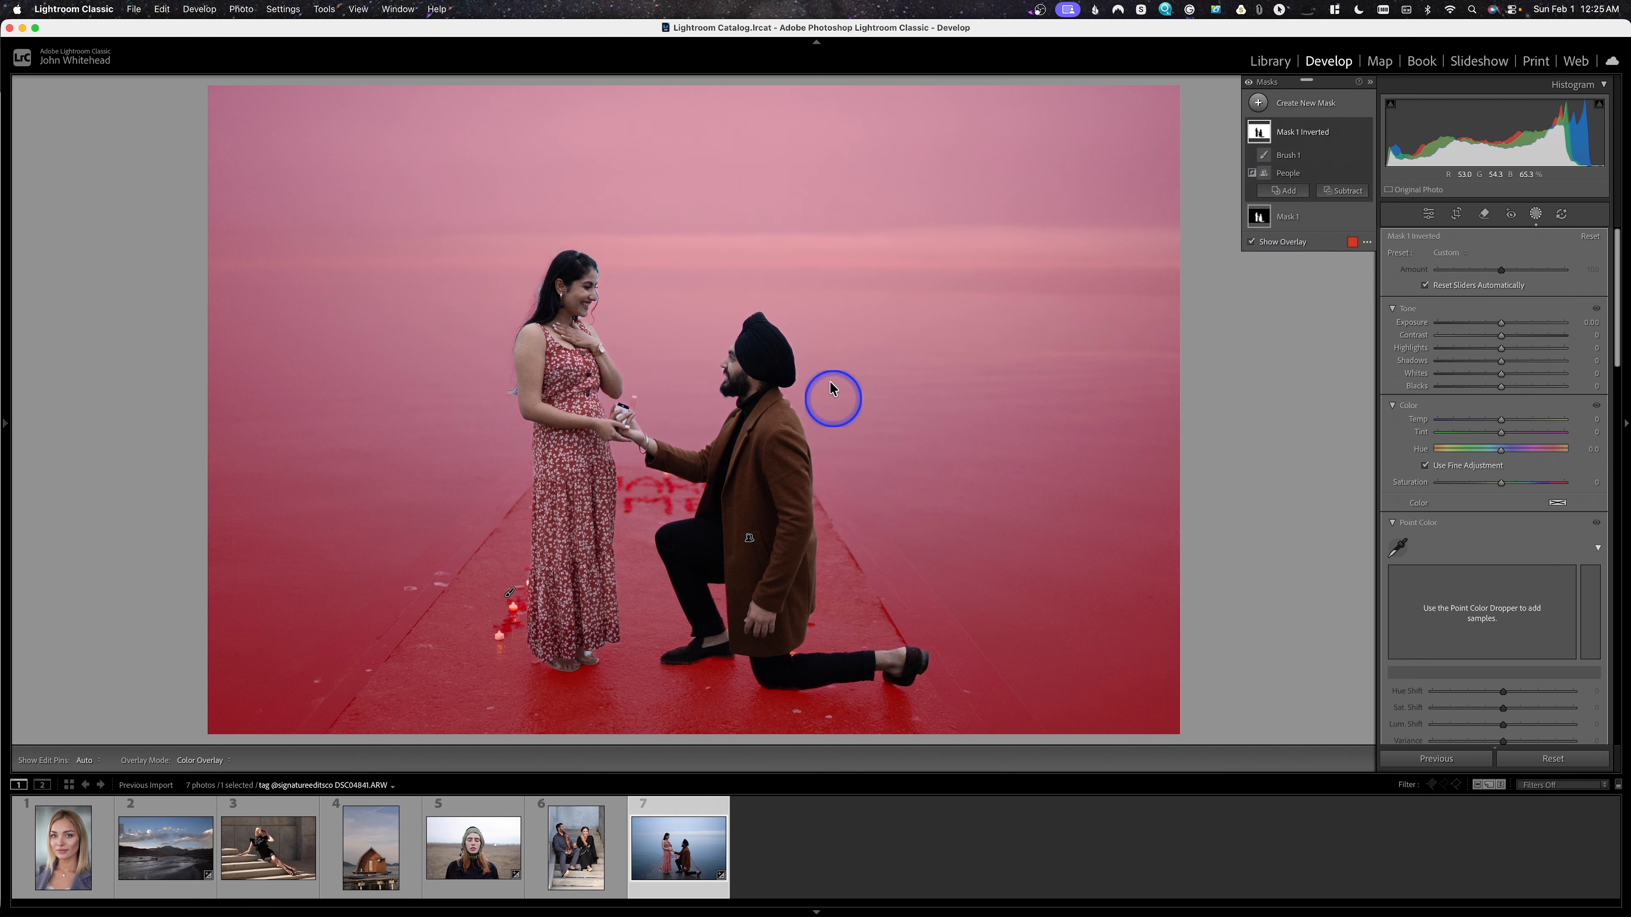
Step: Subtract a linear gradient from the lower part of the inverted mask, and lower the mask's exposure to about -0.13
{"action": "left_click", "coordinate": [1279, 176]}
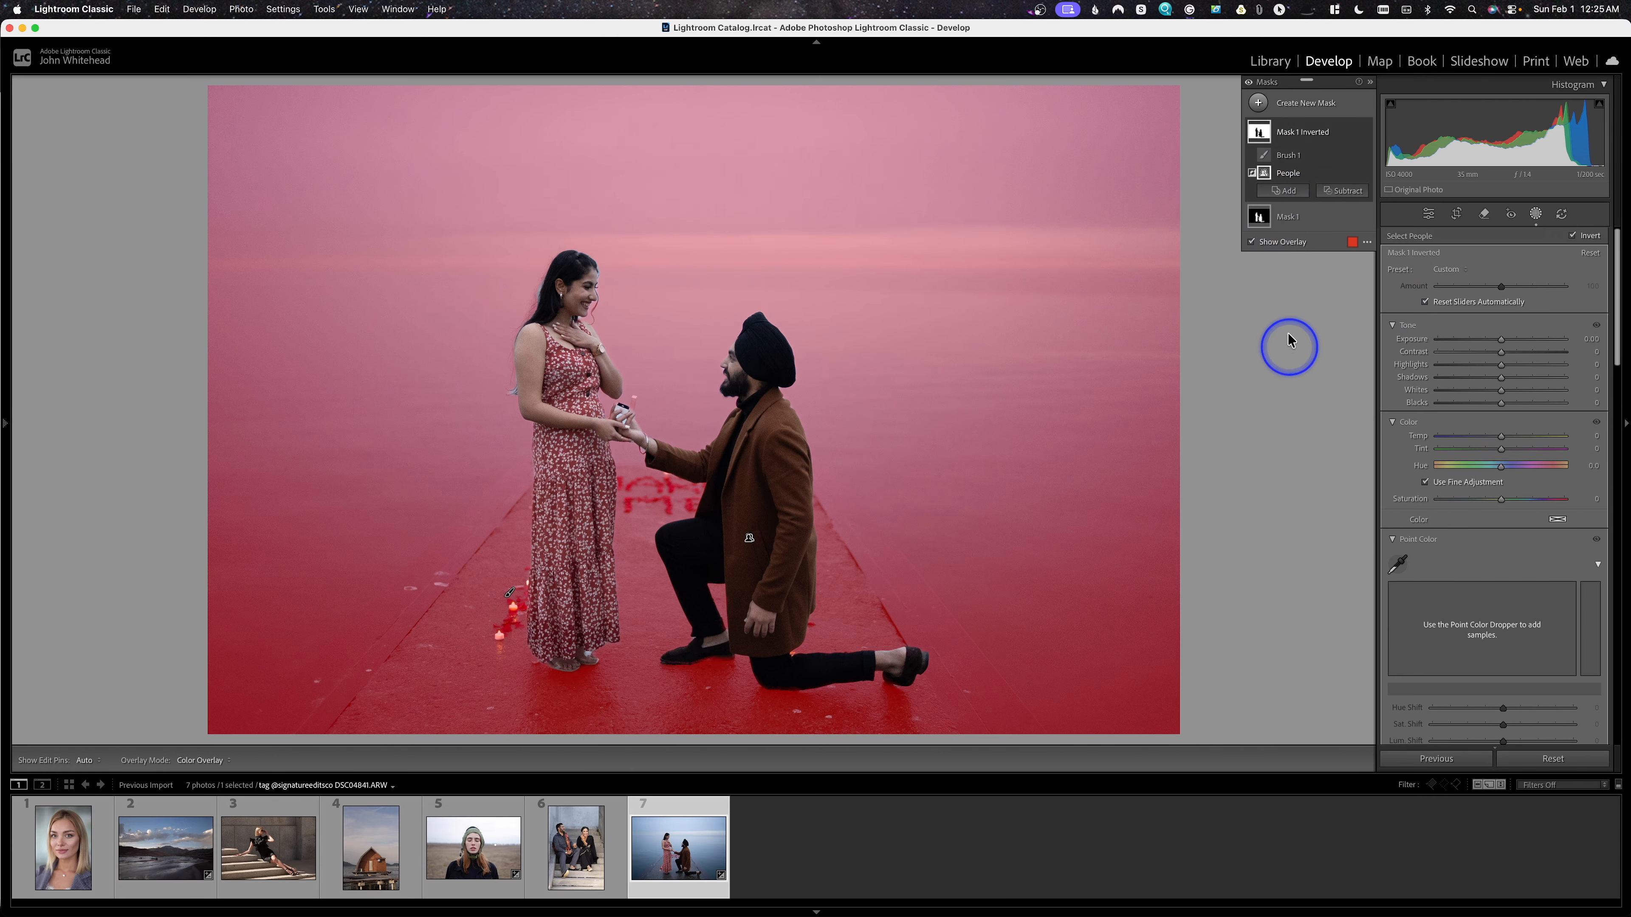
{"action": "left_click", "coordinate": [1341, 191]}
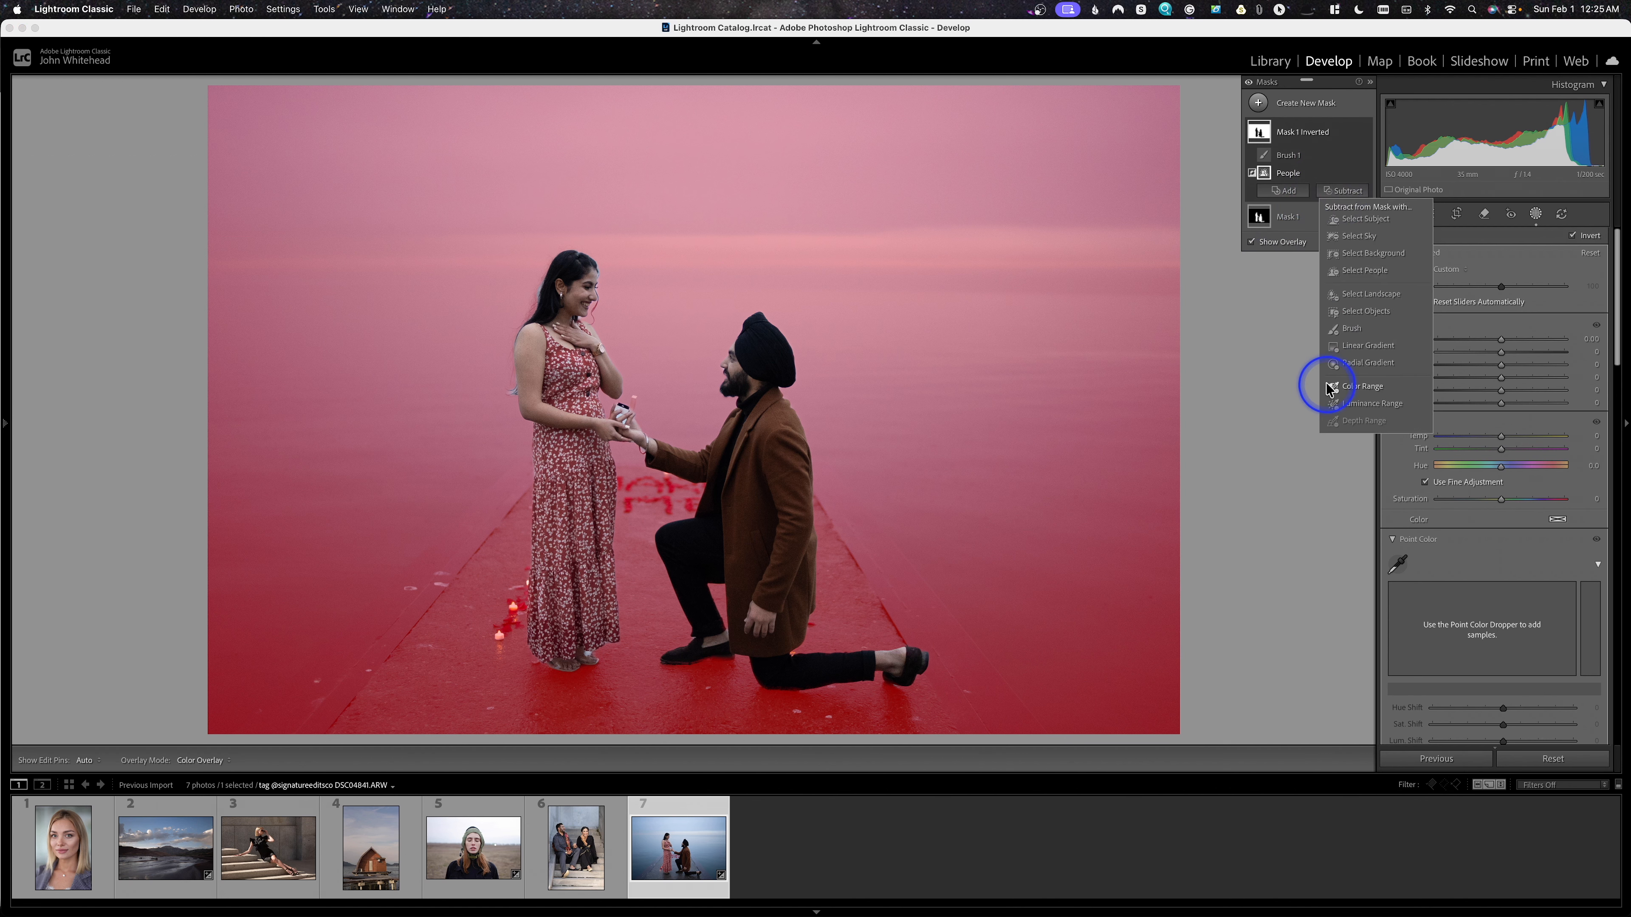
{"action": "left_click", "coordinate": [1360, 345]}
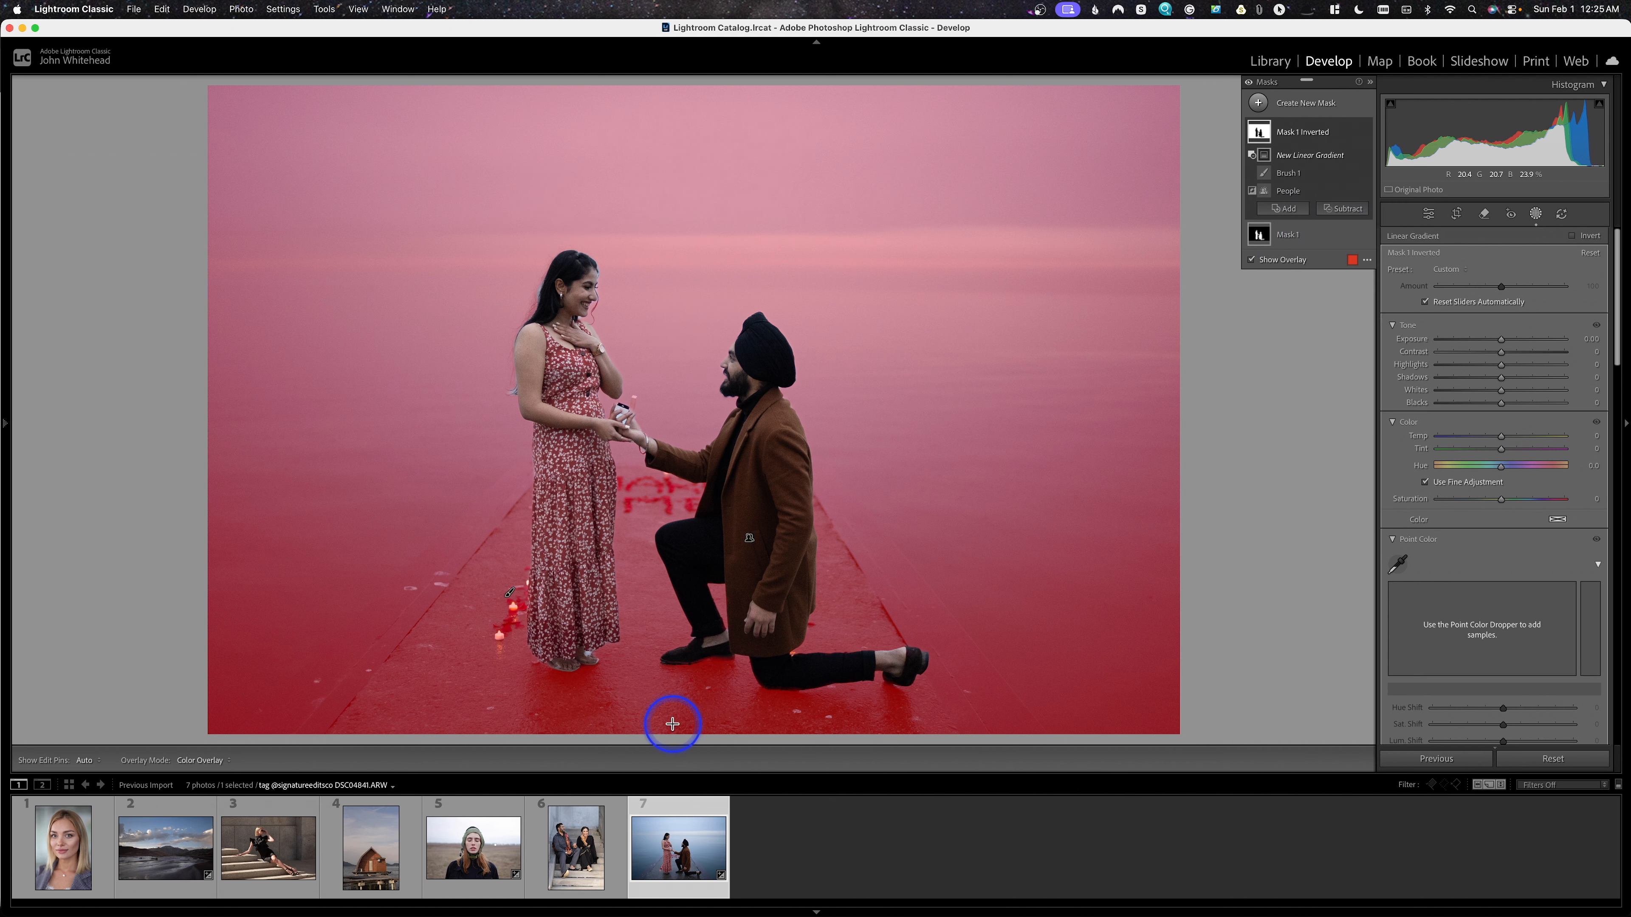
{"action": "left_click_drag", "start_coordinate": [673, 724], "coordinate": [674, 304]}
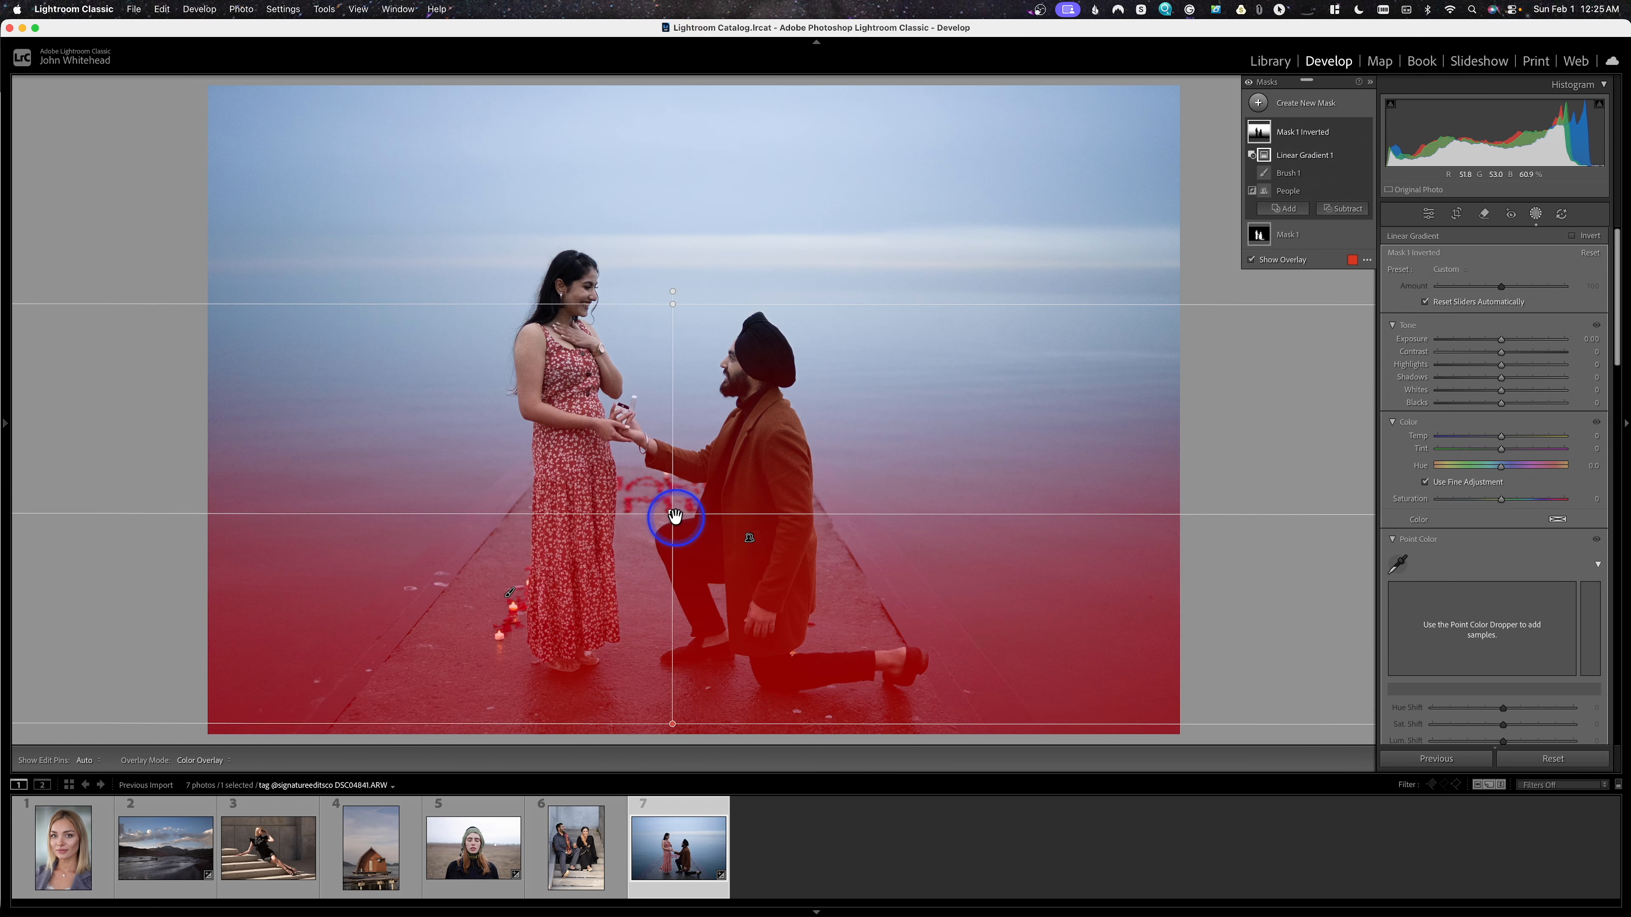
{"action": "left_click_drag", "start_coordinate": [674, 516], "coordinate": [668, 346]}
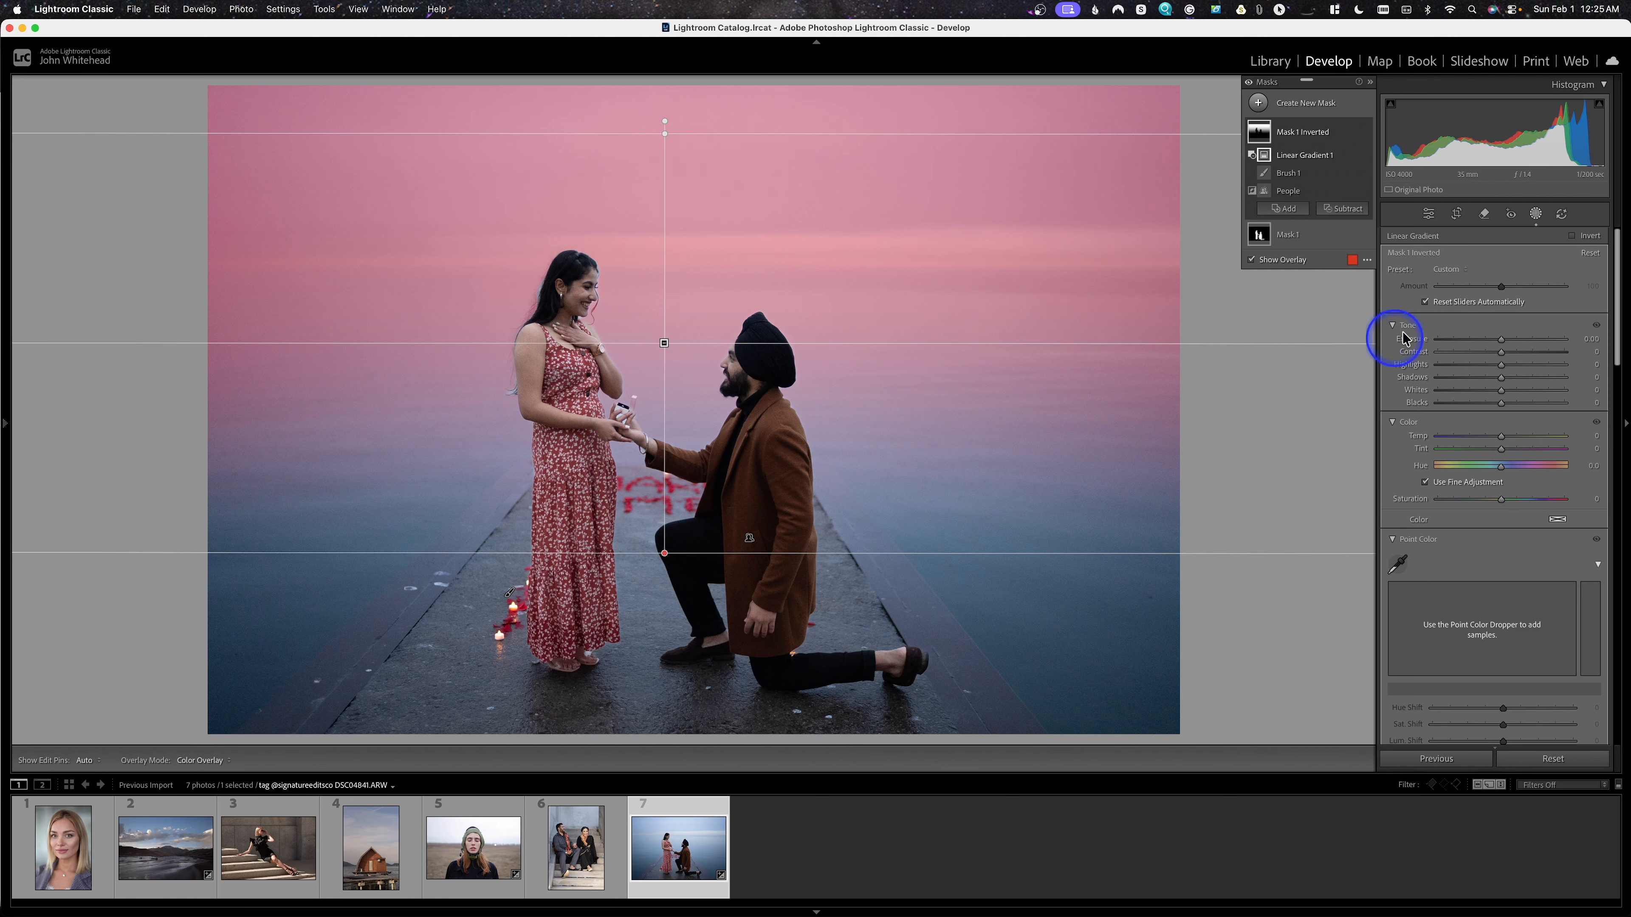
{"action": "left_click_drag", "start_coordinate": [1492, 336], "coordinate": [1412, 360]}
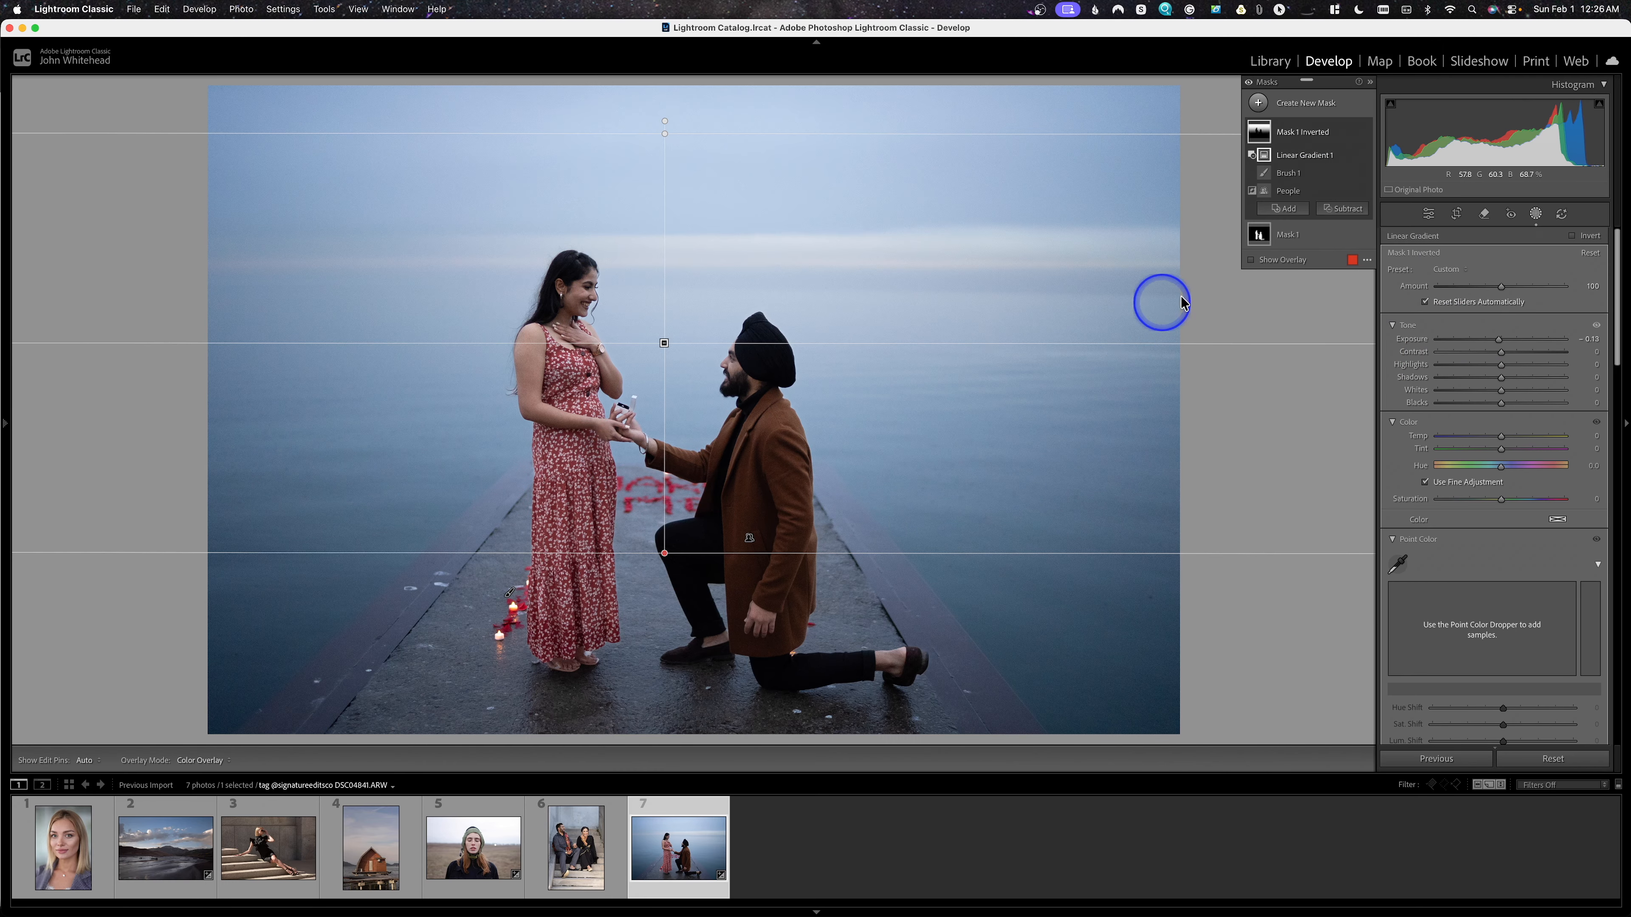
{"action": "mouse_move", "coordinate": [1265, 242]}
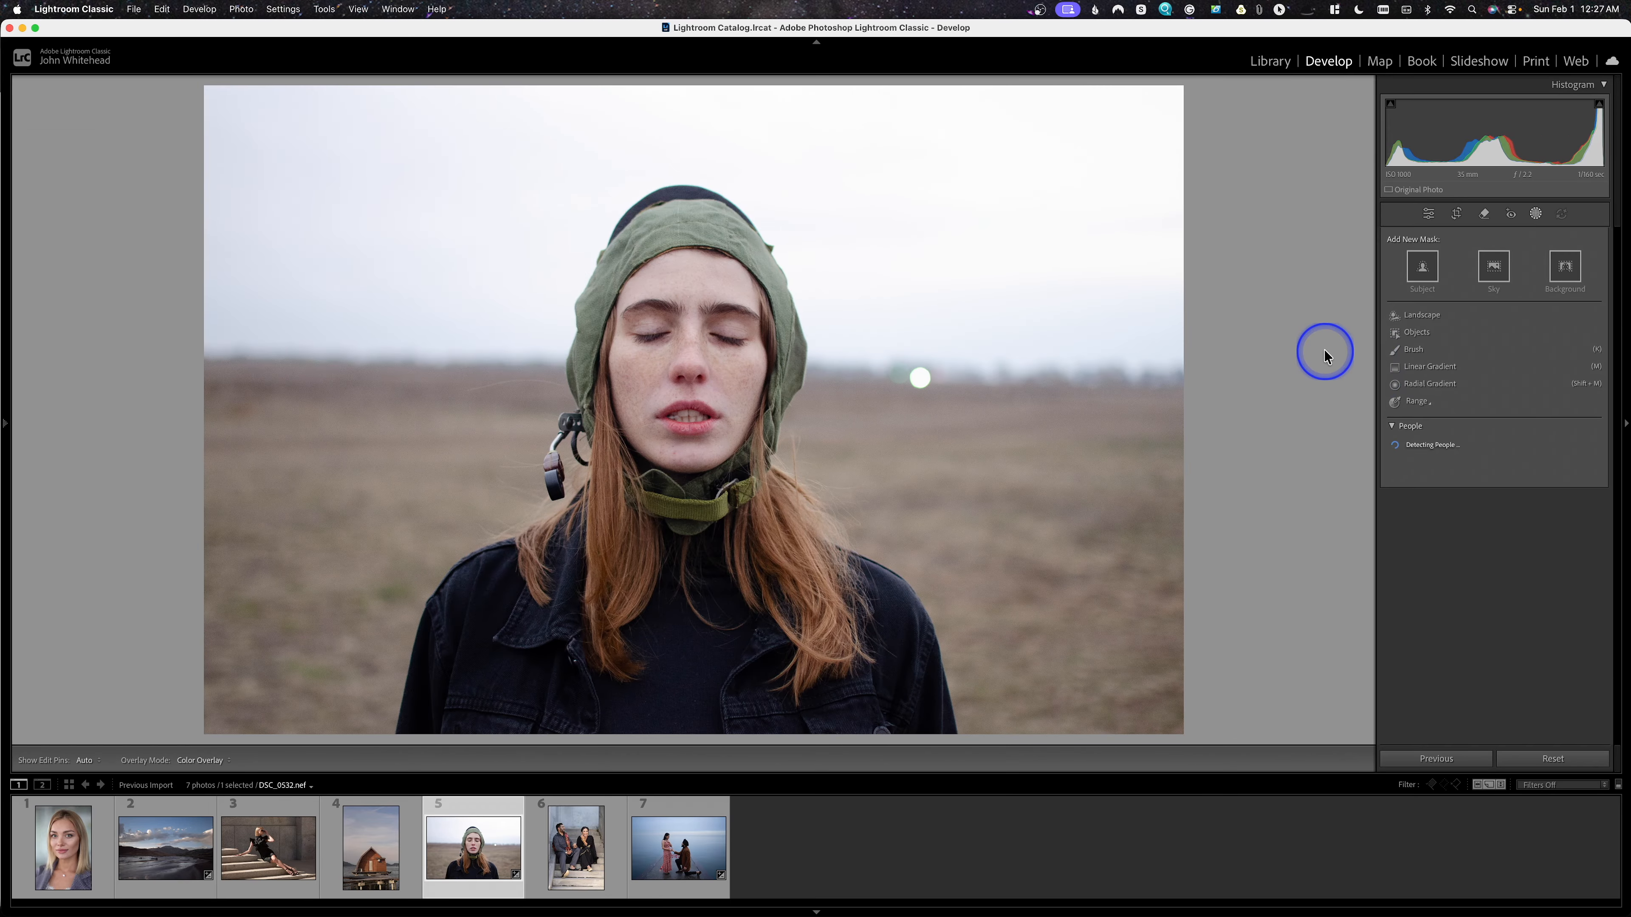
Step: Create a Color Range mask sampled from the woman's green cap, and set Refine to 23
{"action": "left_click", "coordinate": [1428, 408]}
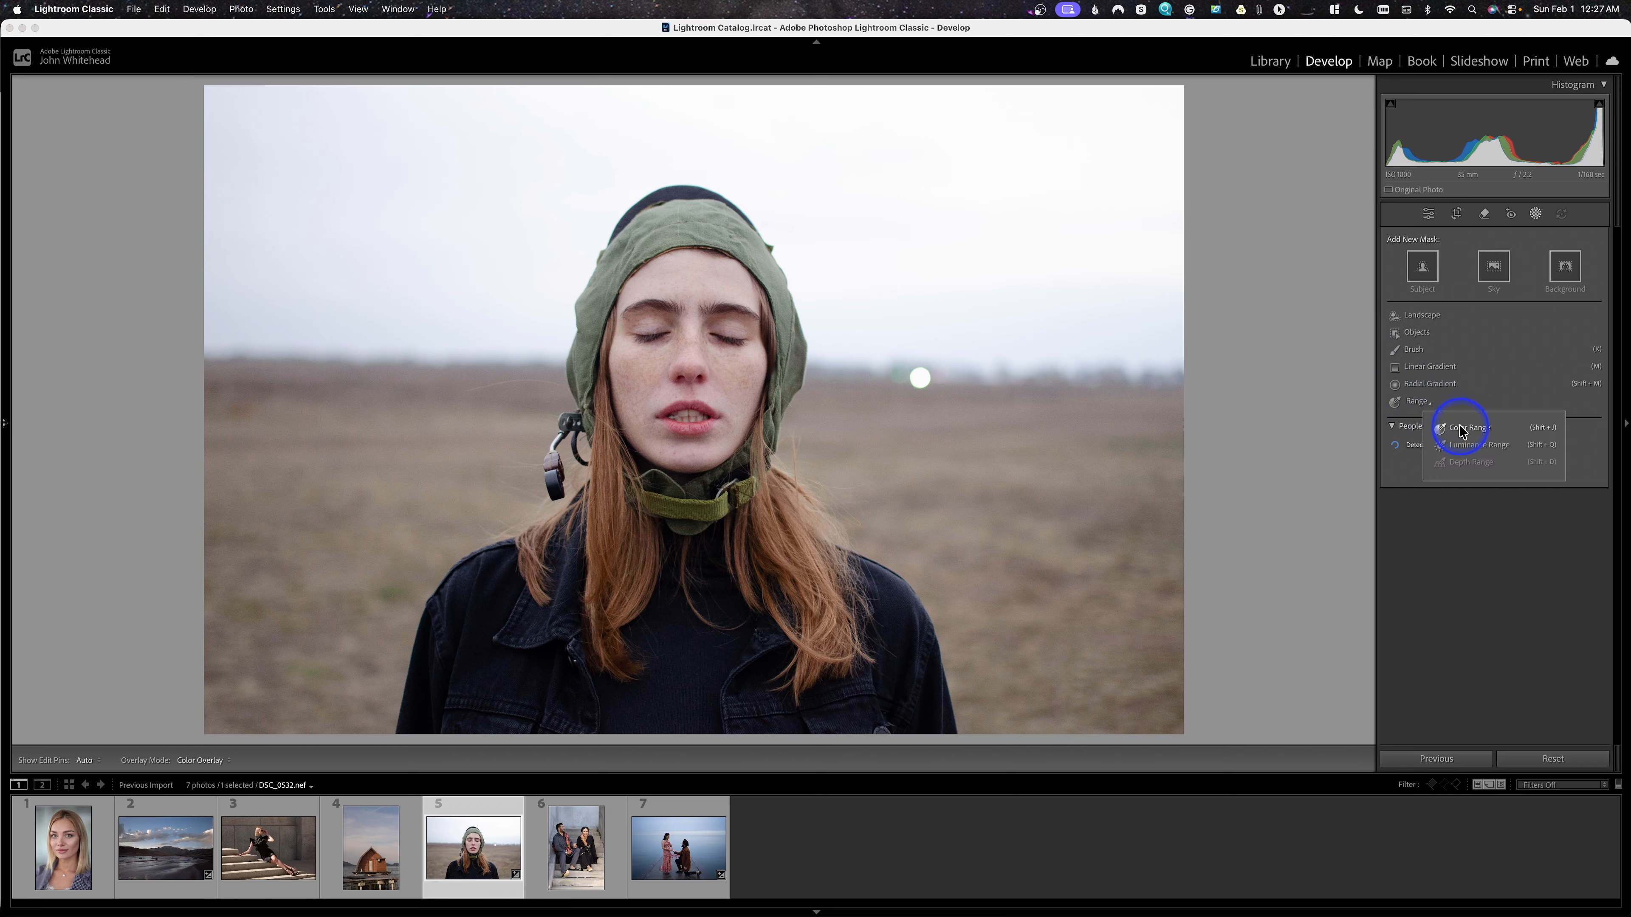
{"action": "left_click", "coordinate": [1460, 427]}
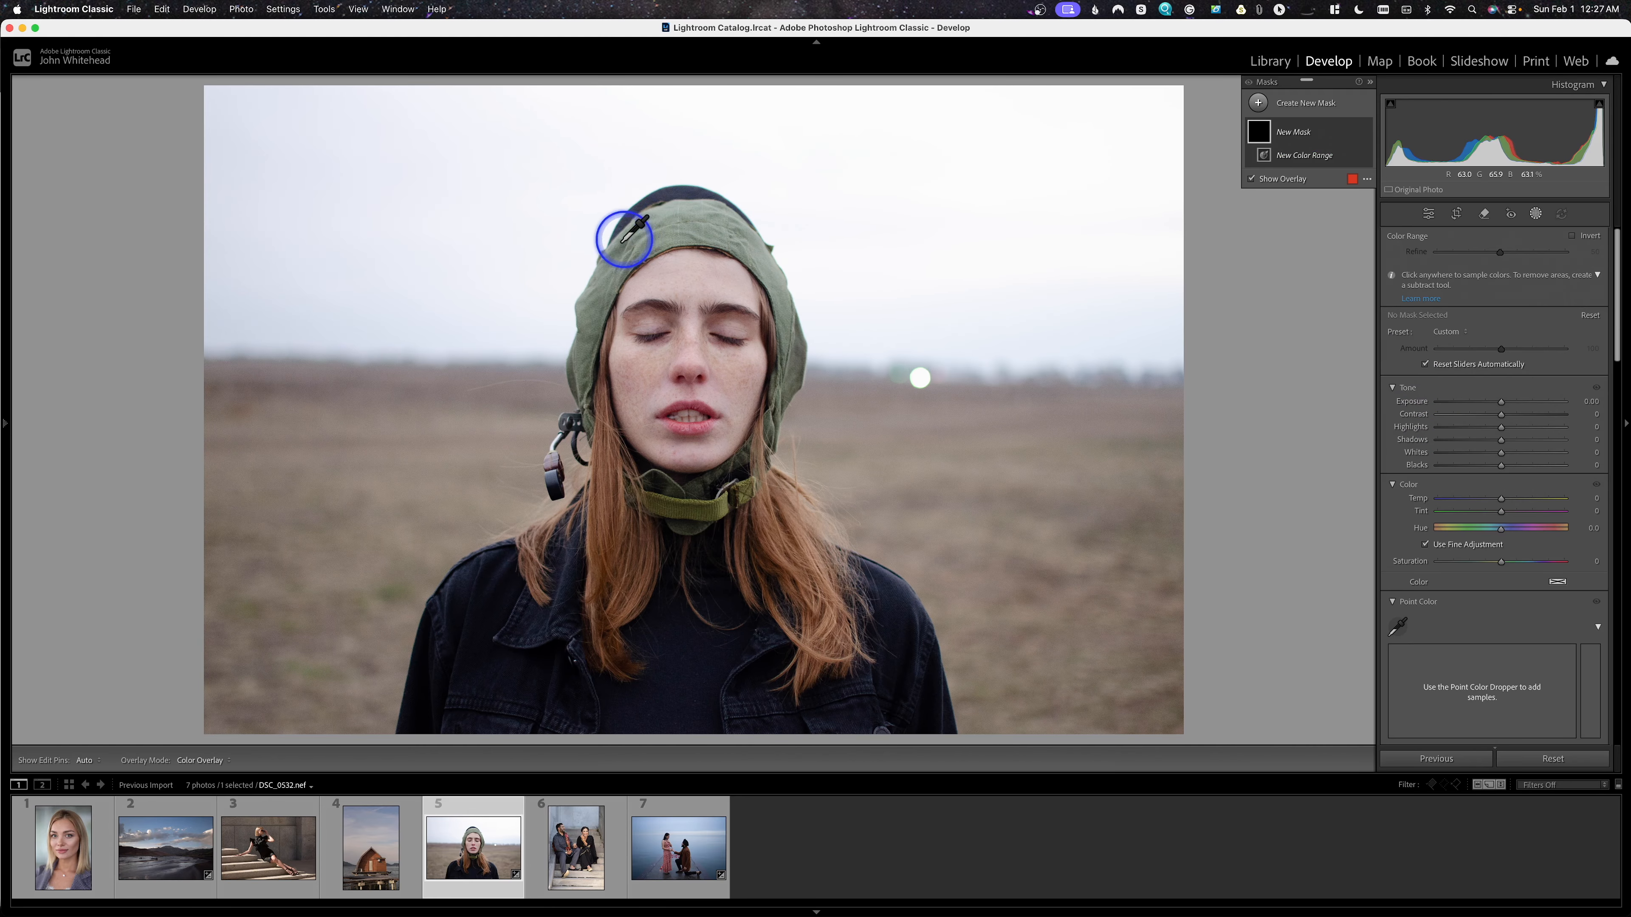
{"action": "left_click", "coordinate": [640, 236]}
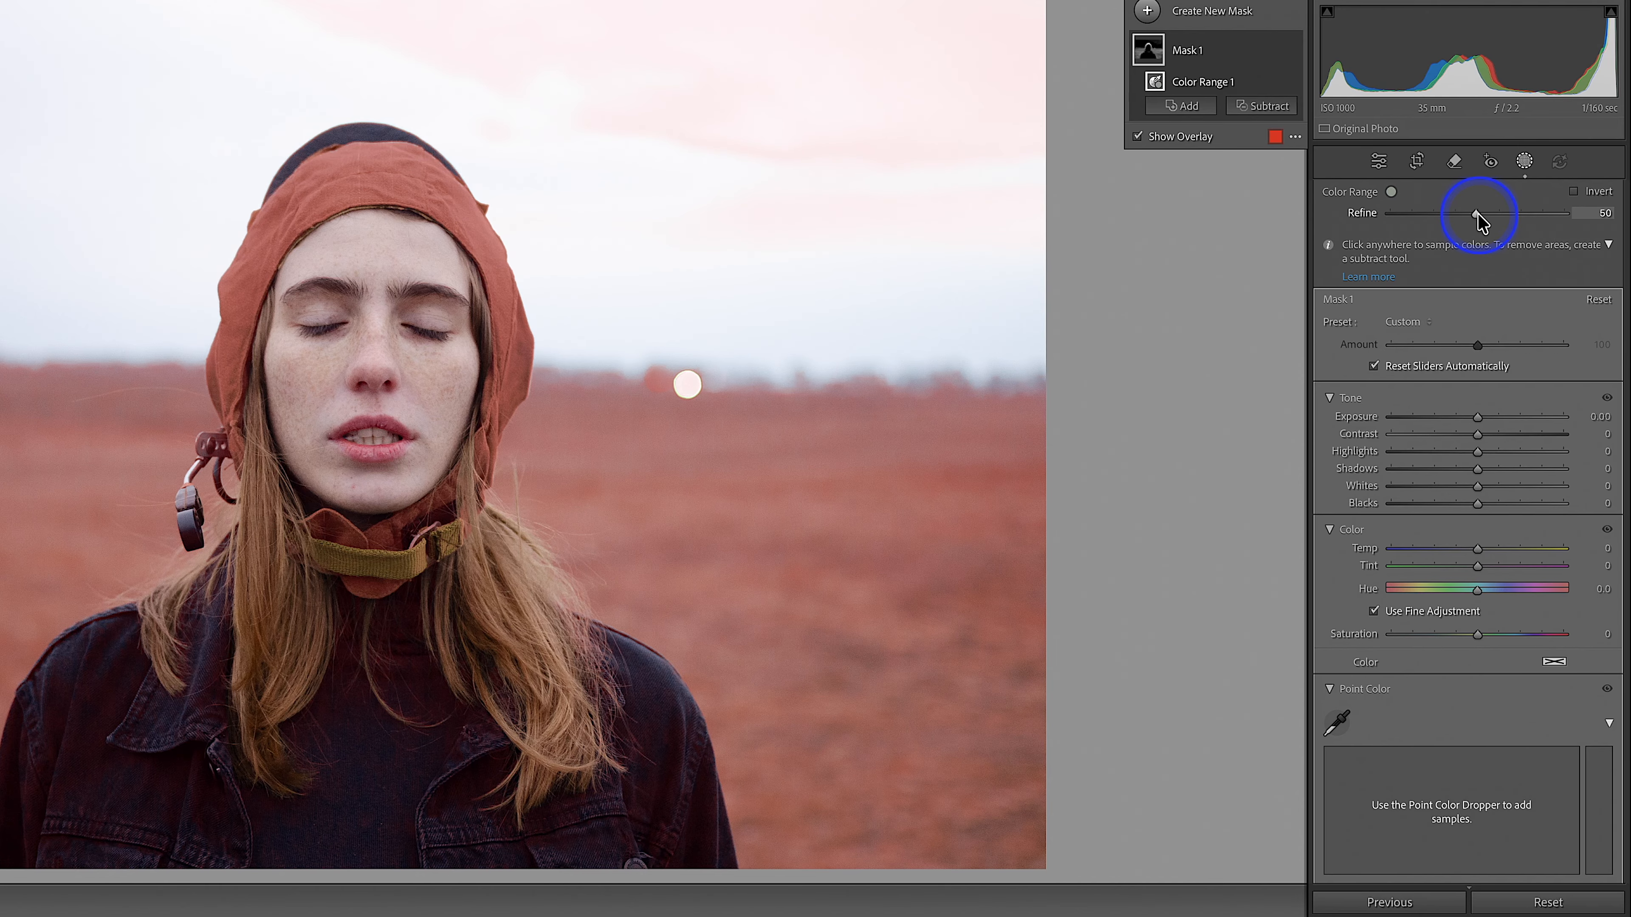
{"action": "left_click_drag", "start_coordinate": [1478, 213], "coordinate": [1432, 230]}
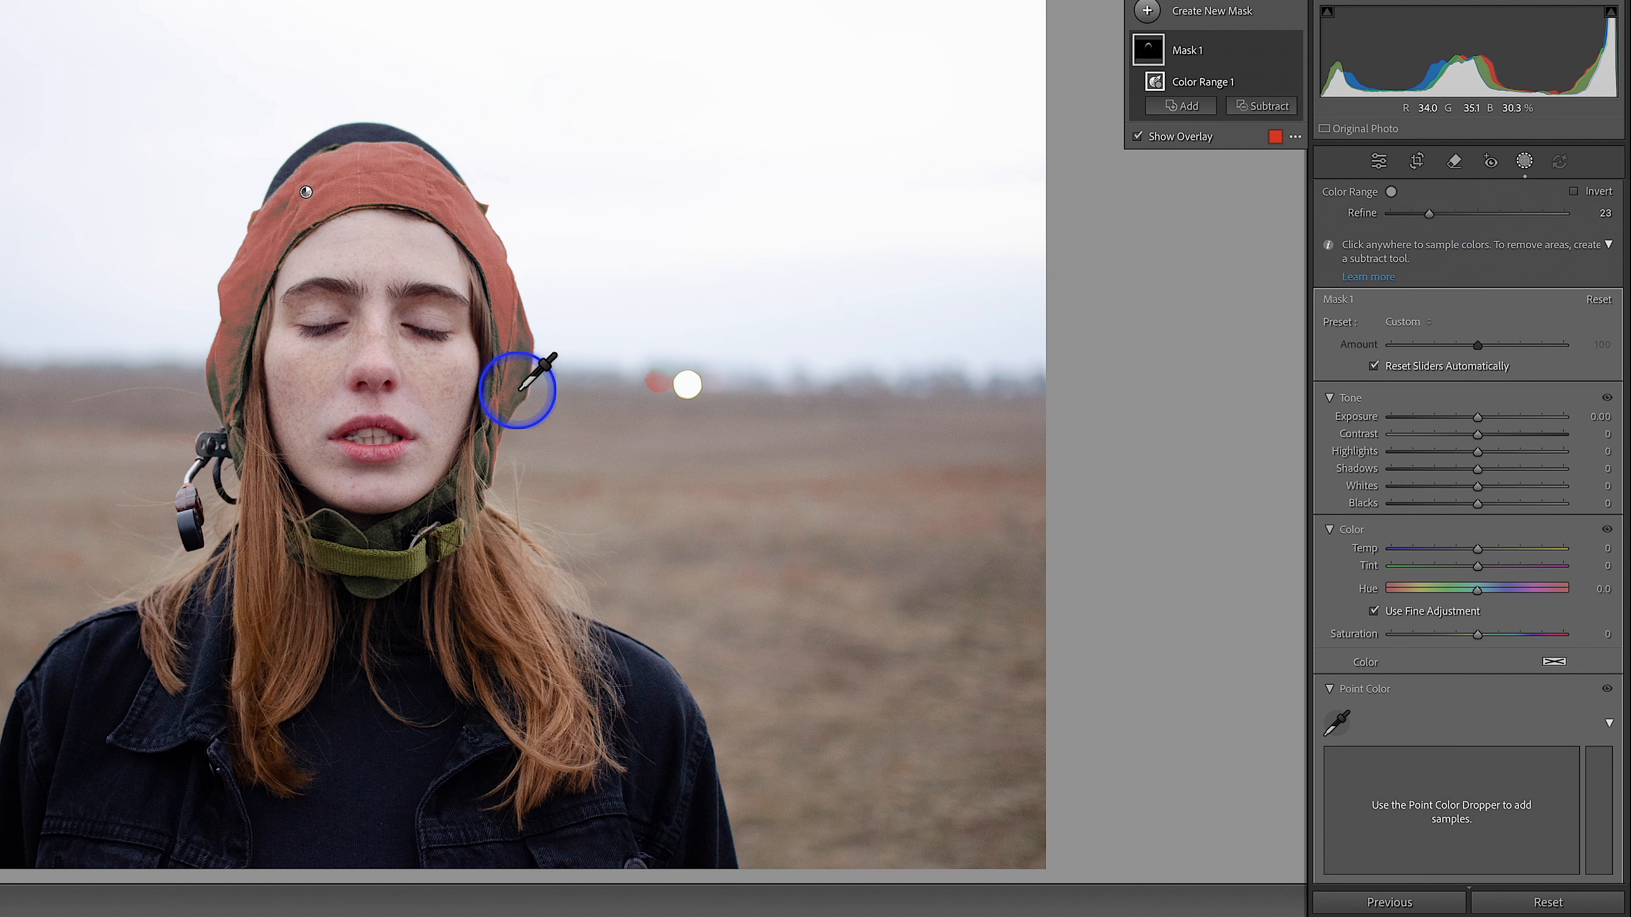
Step: Add a second Color Range to the mask, sampled from the darker side of the woman's cap, and set its Refine to 1
{"action": "left_click", "coordinate": [1194, 107]}
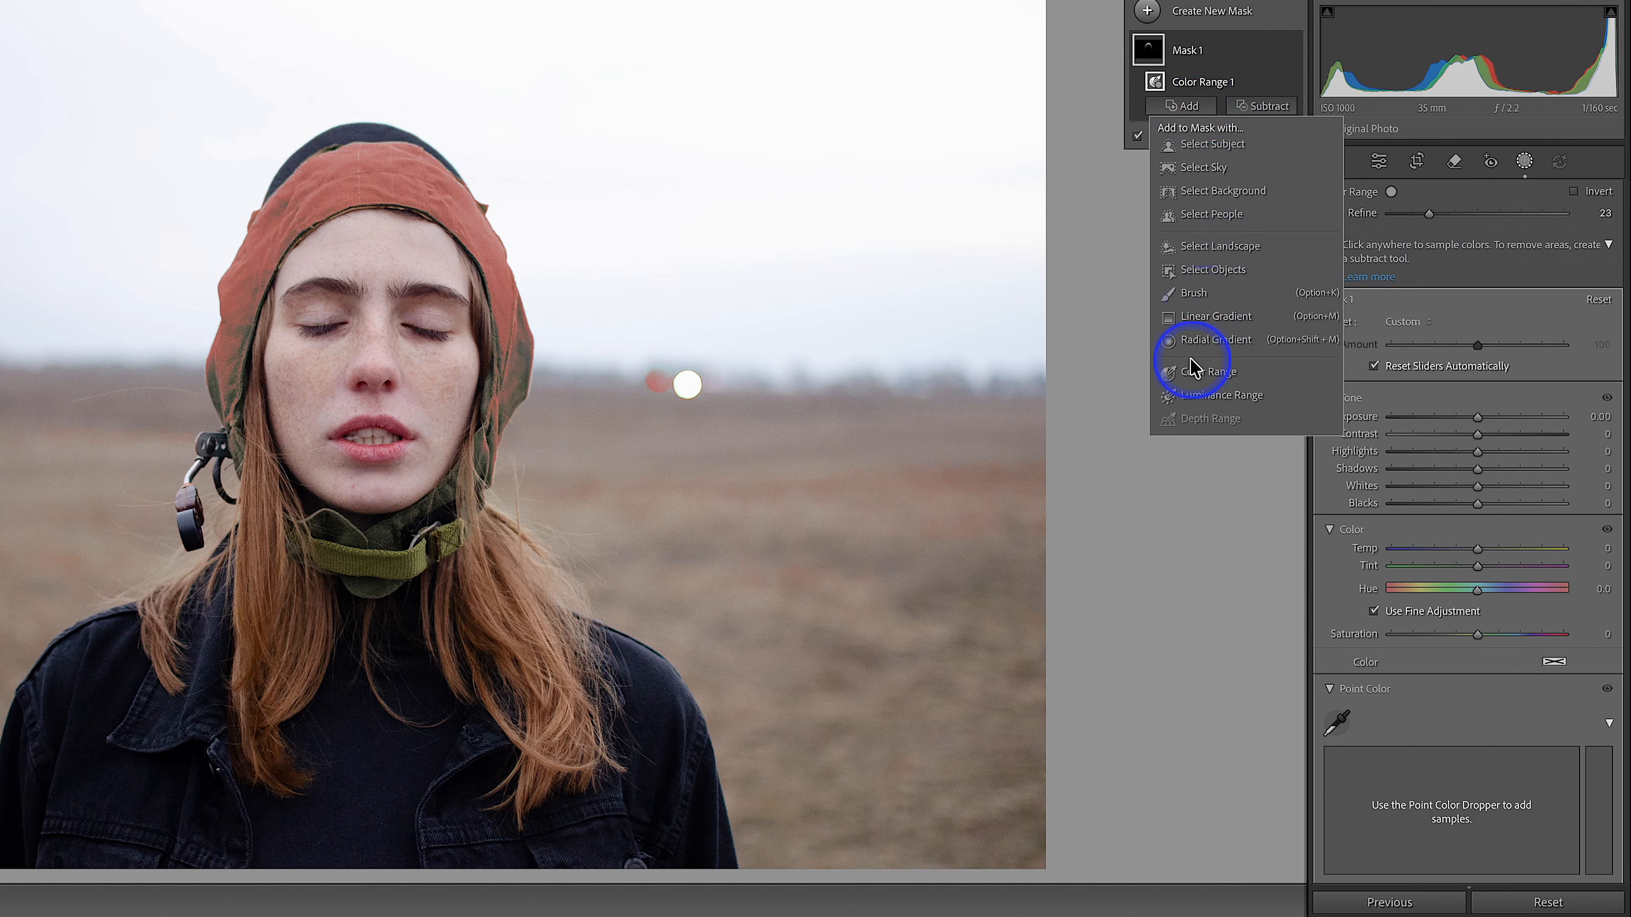
{"action": "left_click", "coordinate": [1204, 372]}
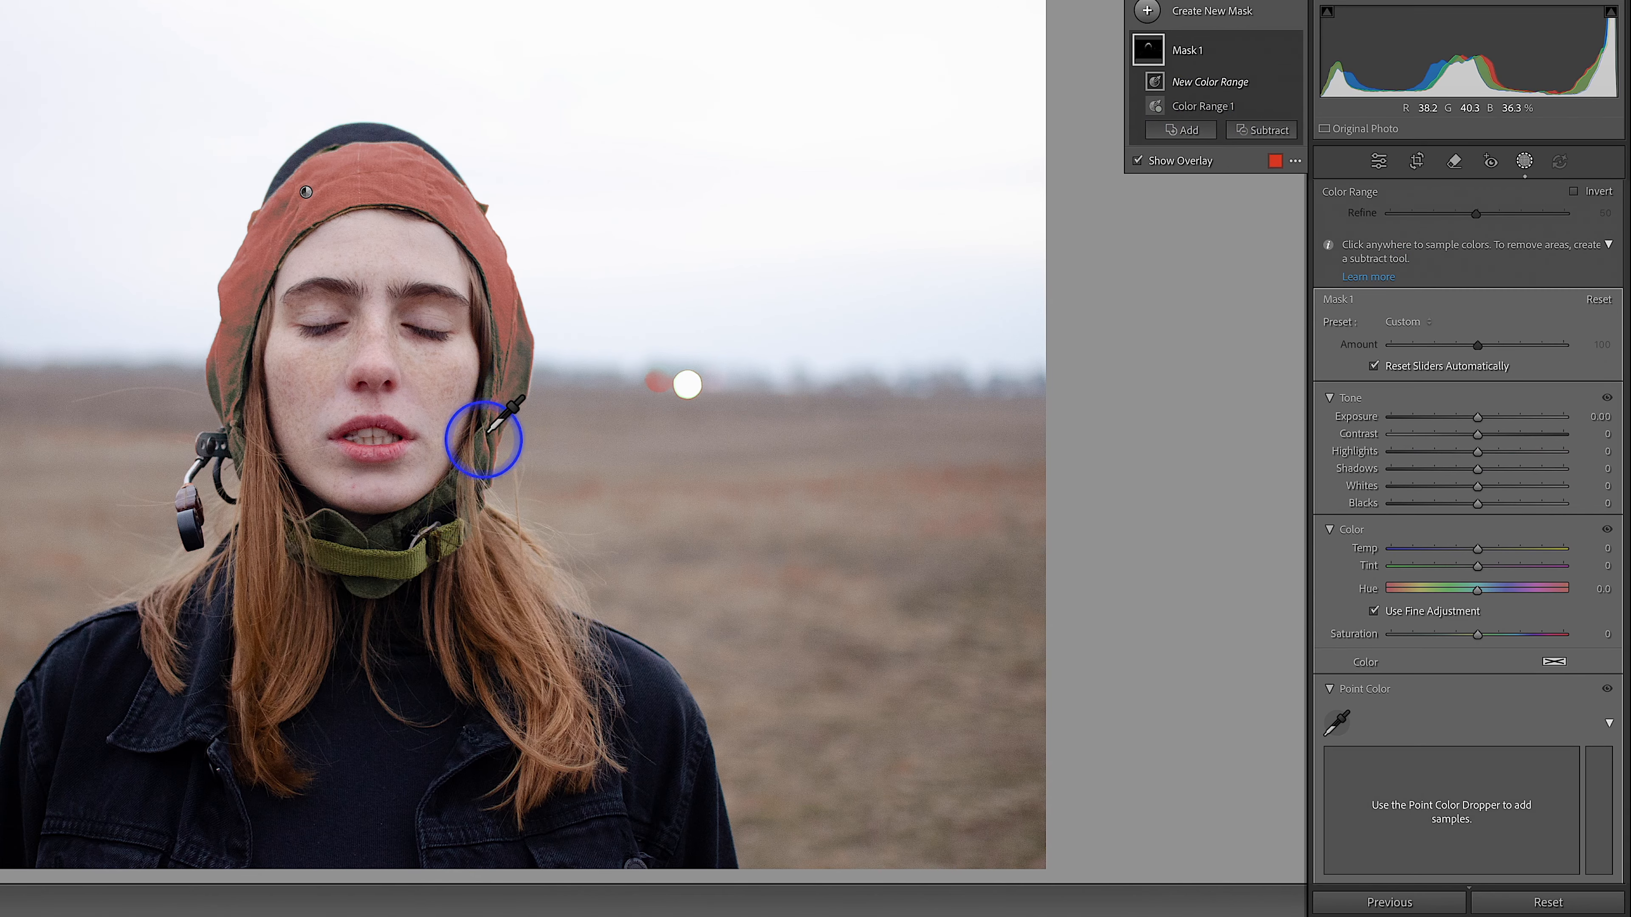
{"action": "left_click", "coordinate": [520, 385]}
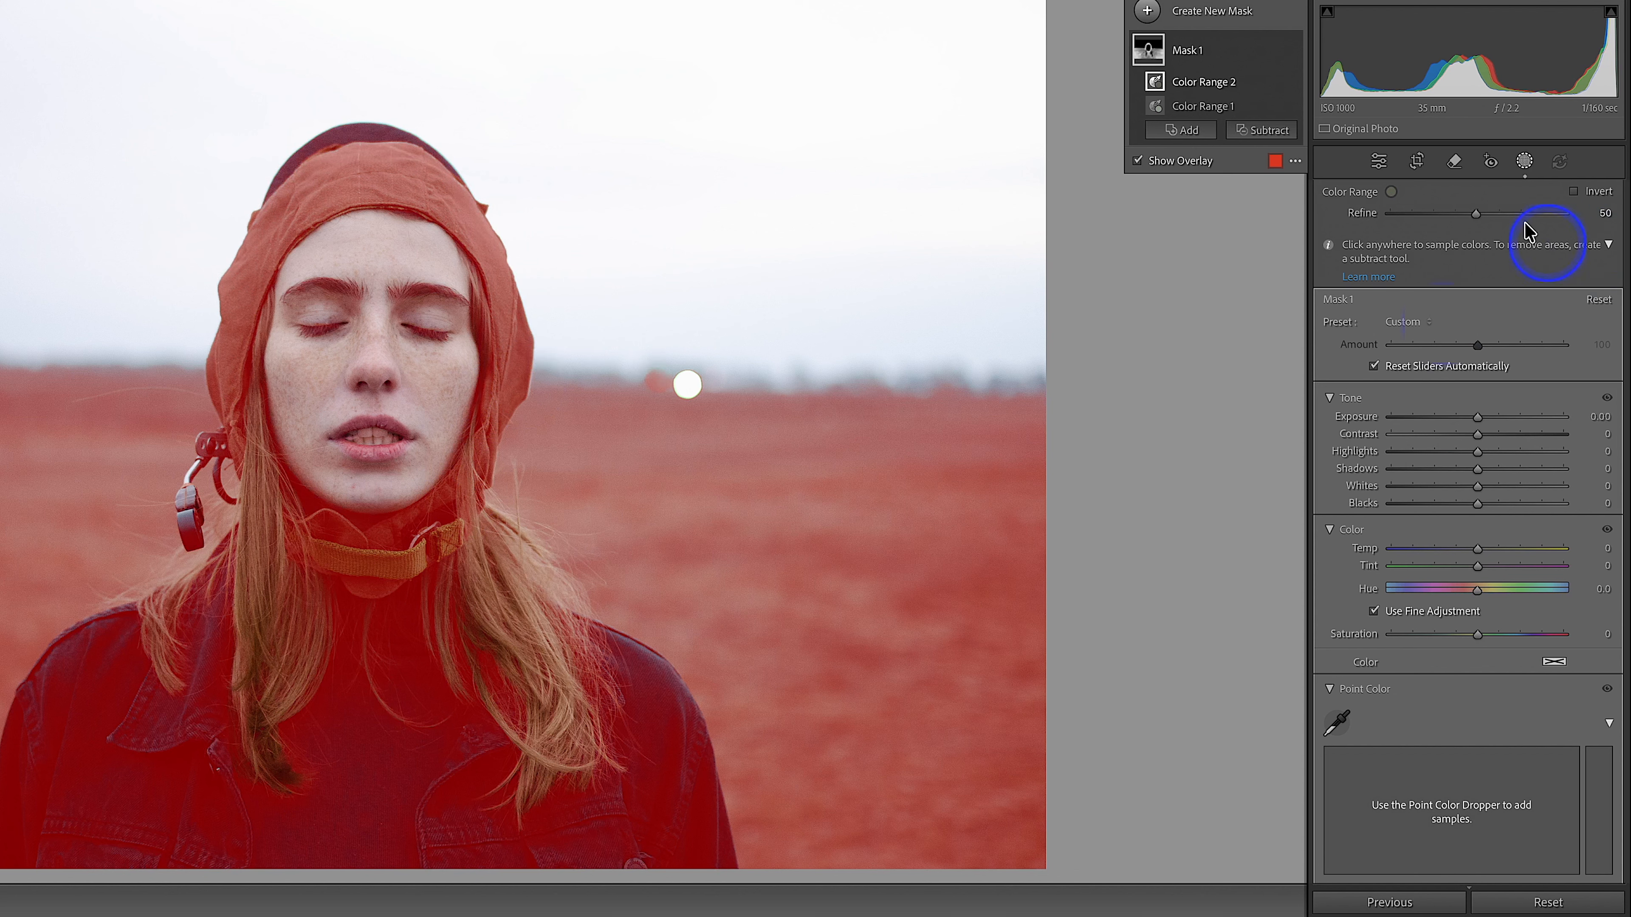
{"action": "left_click_drag", "start_coordinate": [1479, 215], "coordinate": [1391, 231]}
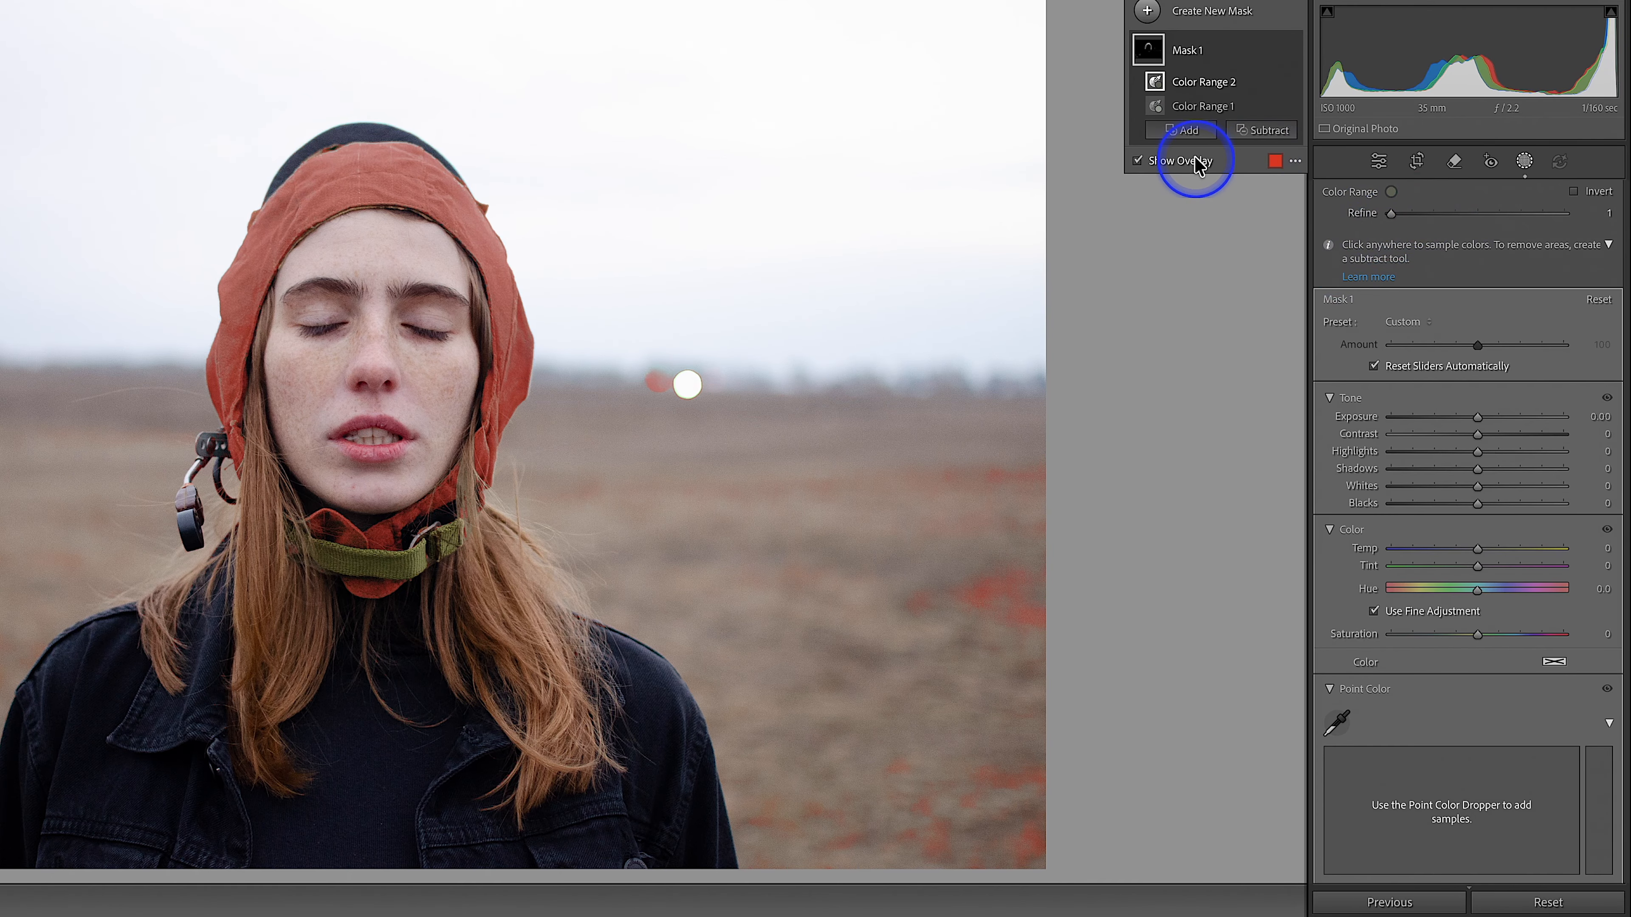
Step: Undo the last Refine change and the added second Color Range
{"action": "key", "text": "ctrl+z"}
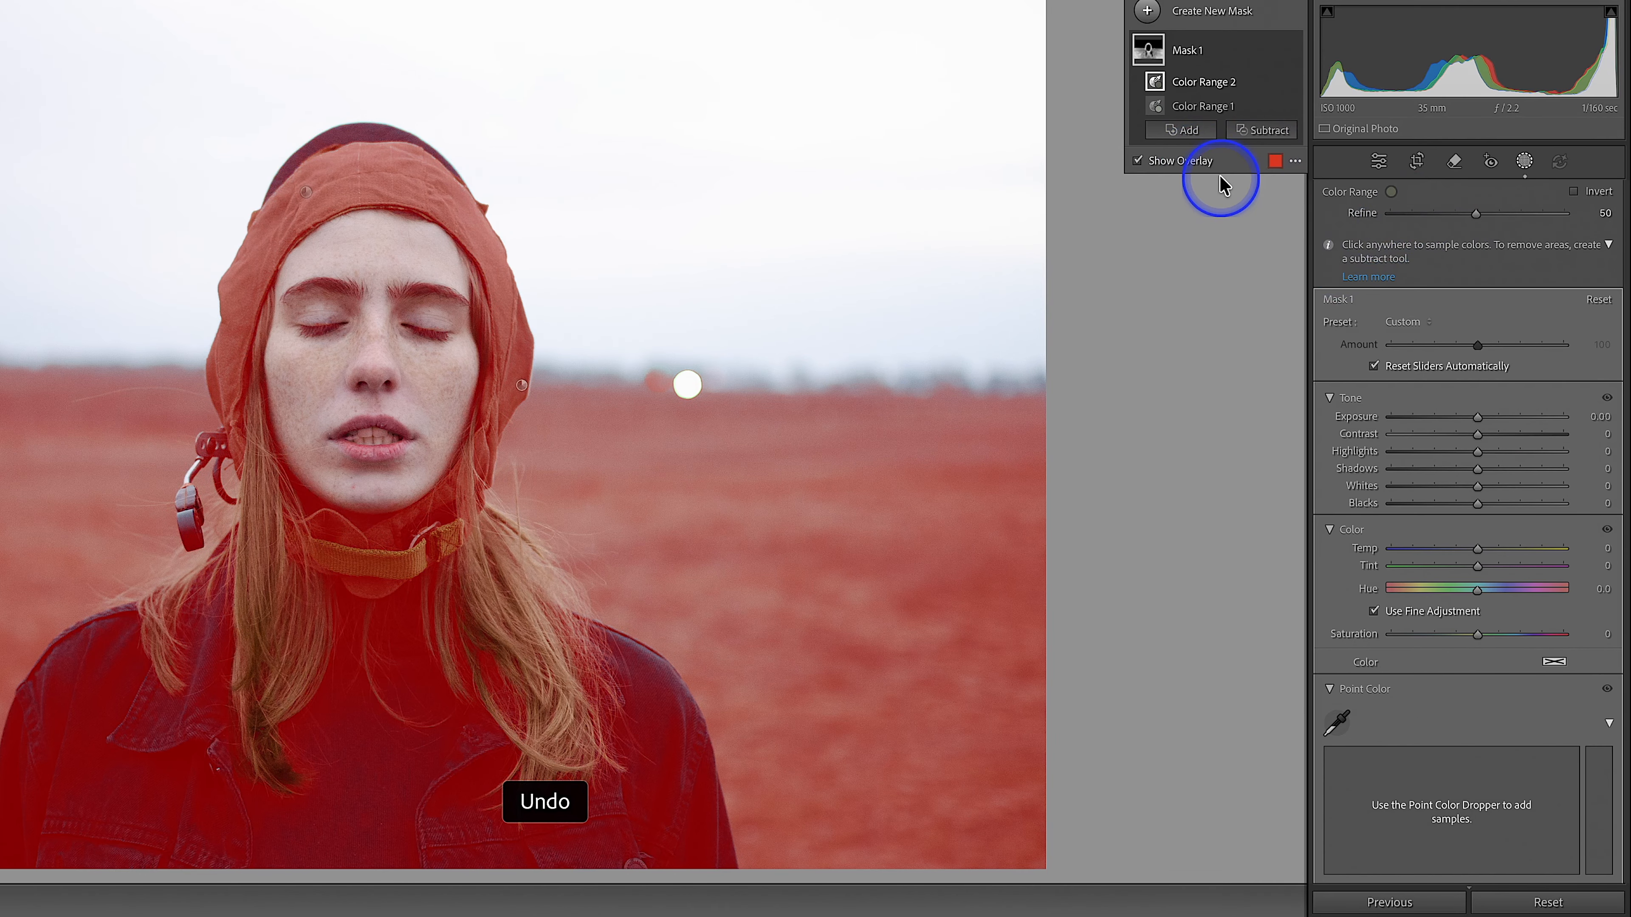
{"action": "key", "text": "ctrl+z"}
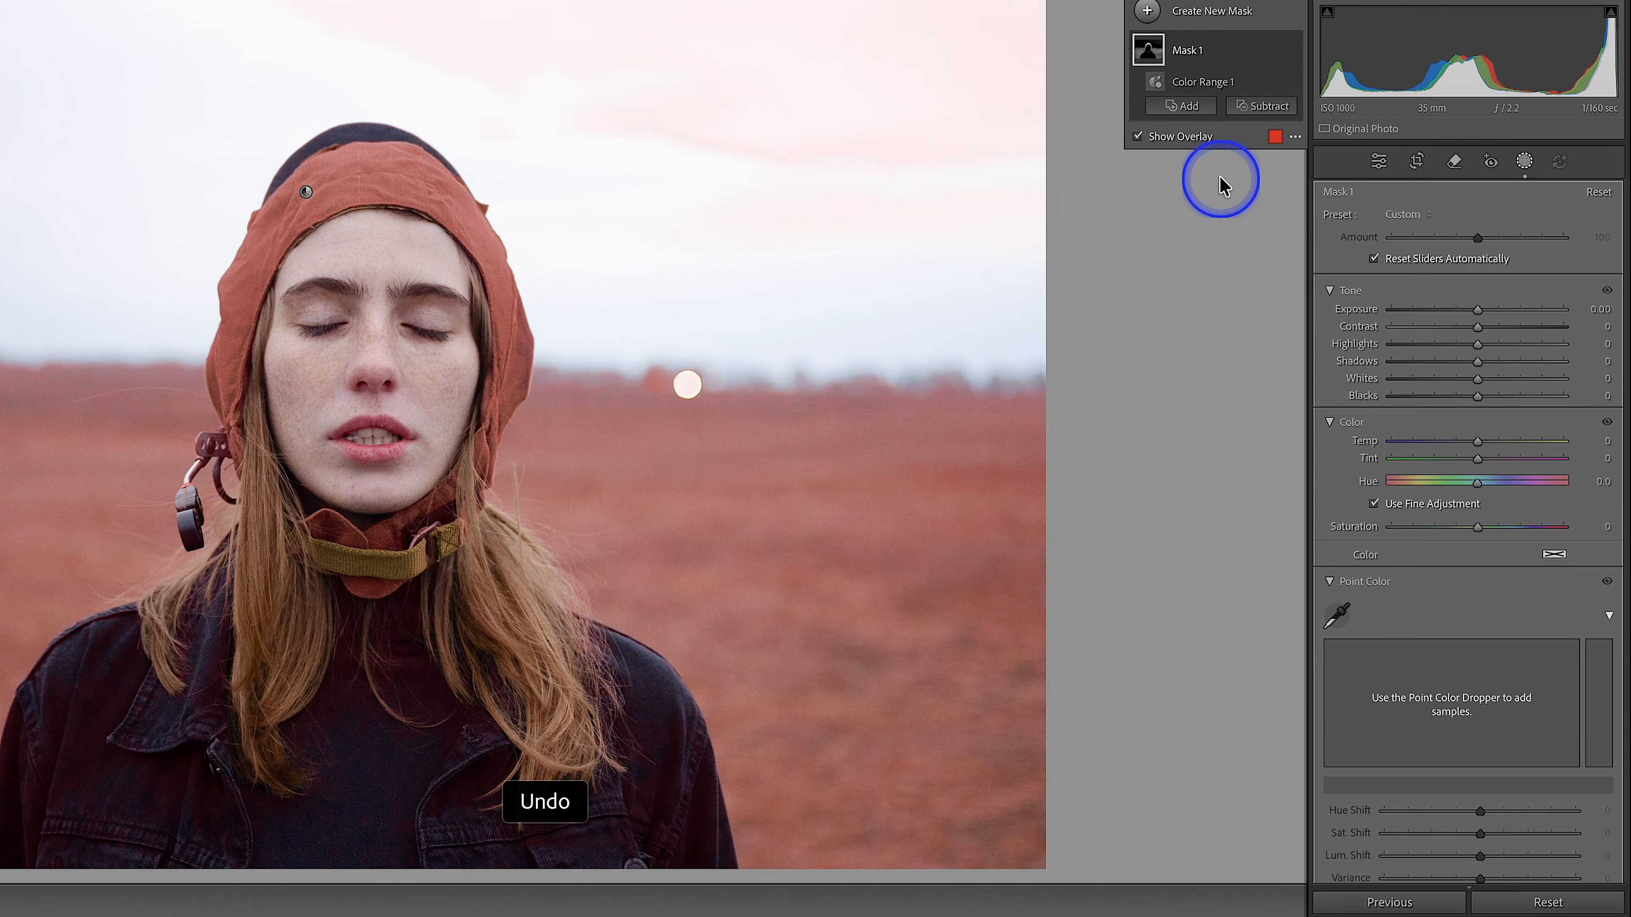
Step: Create a Luminance Range mask sampled from the bright sky, and subtract the subject from it
{"action": "mouse_move", "coordinate": [1379, 421]}
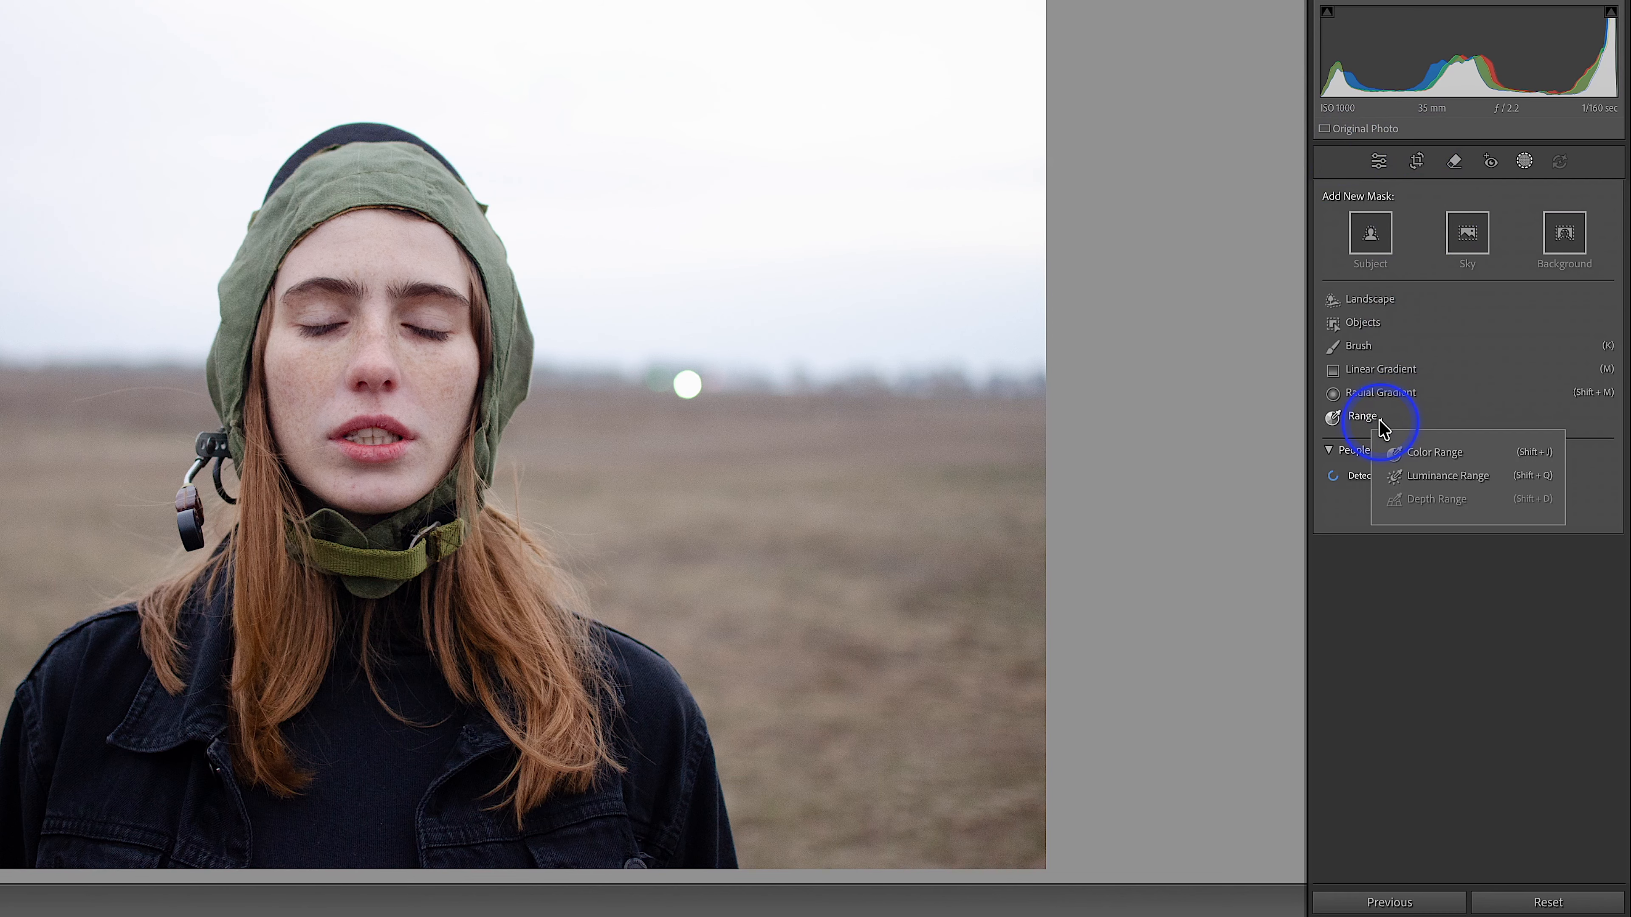
{"action": "left_click", "coordinate": [1433, 477]}
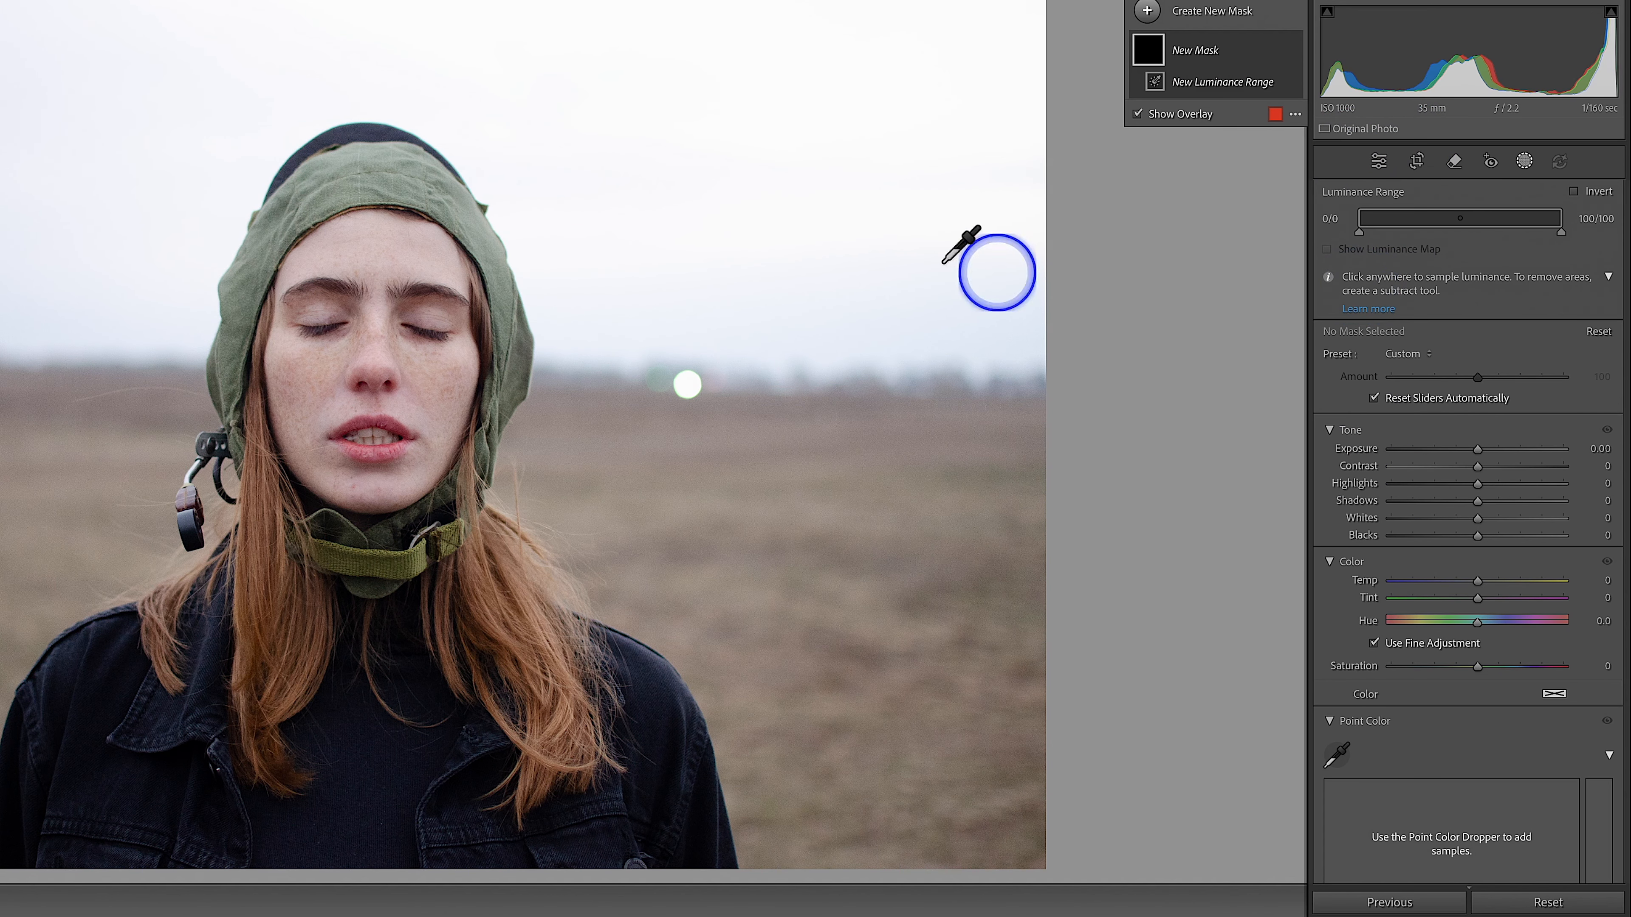
{"action": "left_click", "coordinate": [868, 253]}
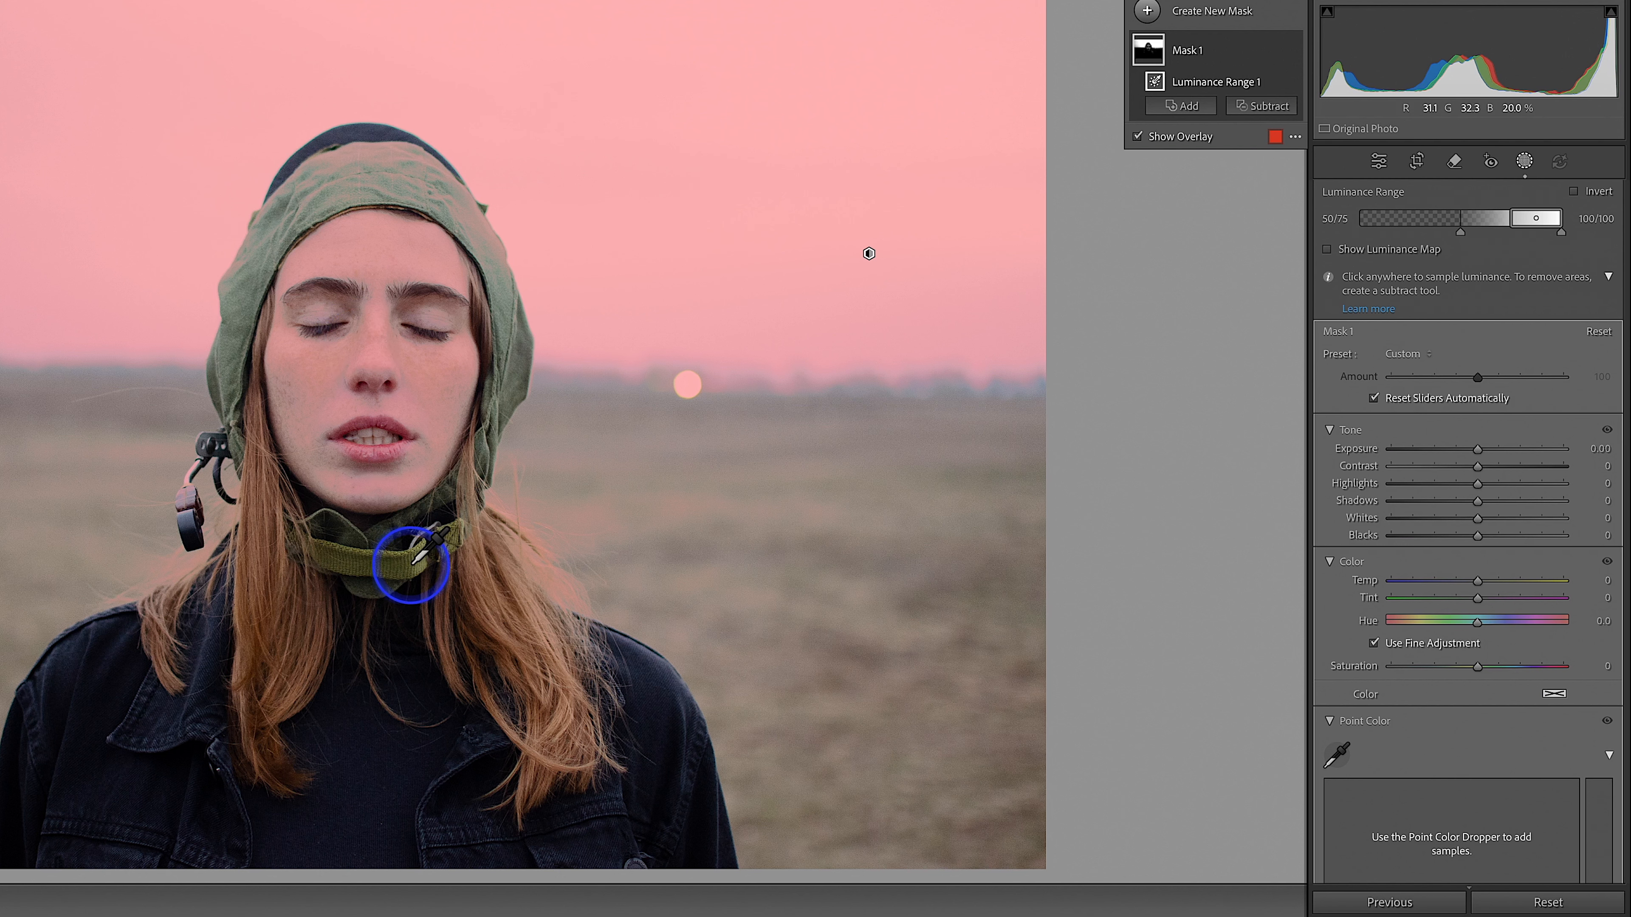
{"action": "left_click", "coordinate": [1262, 108]}
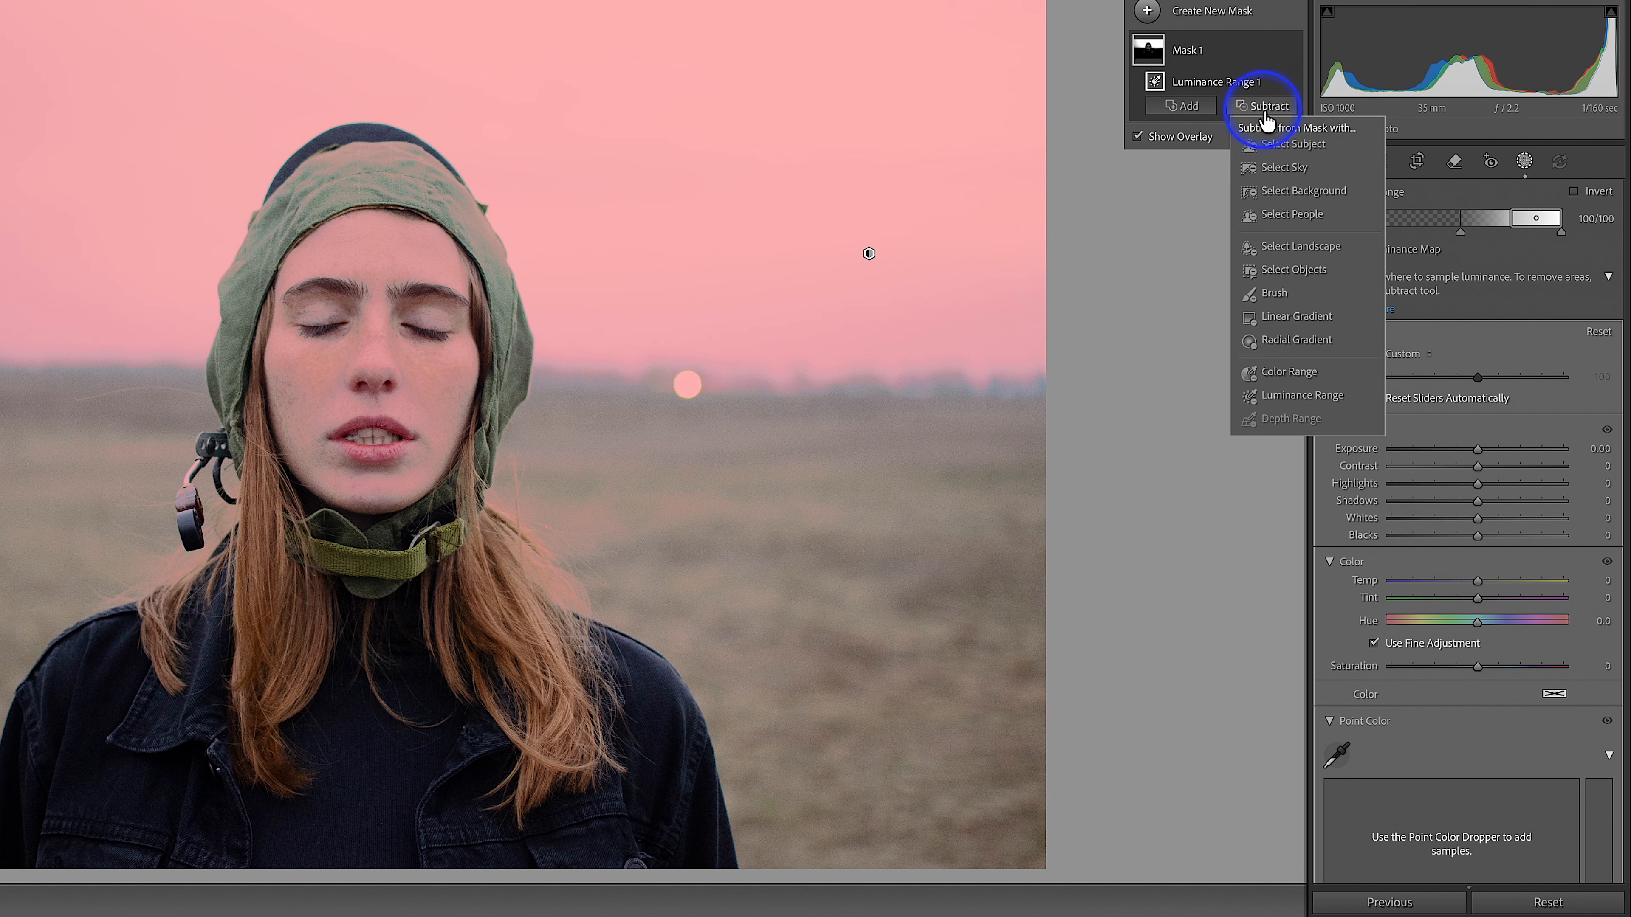
{"action": "left_click", "coordinate": [1281, 145]}
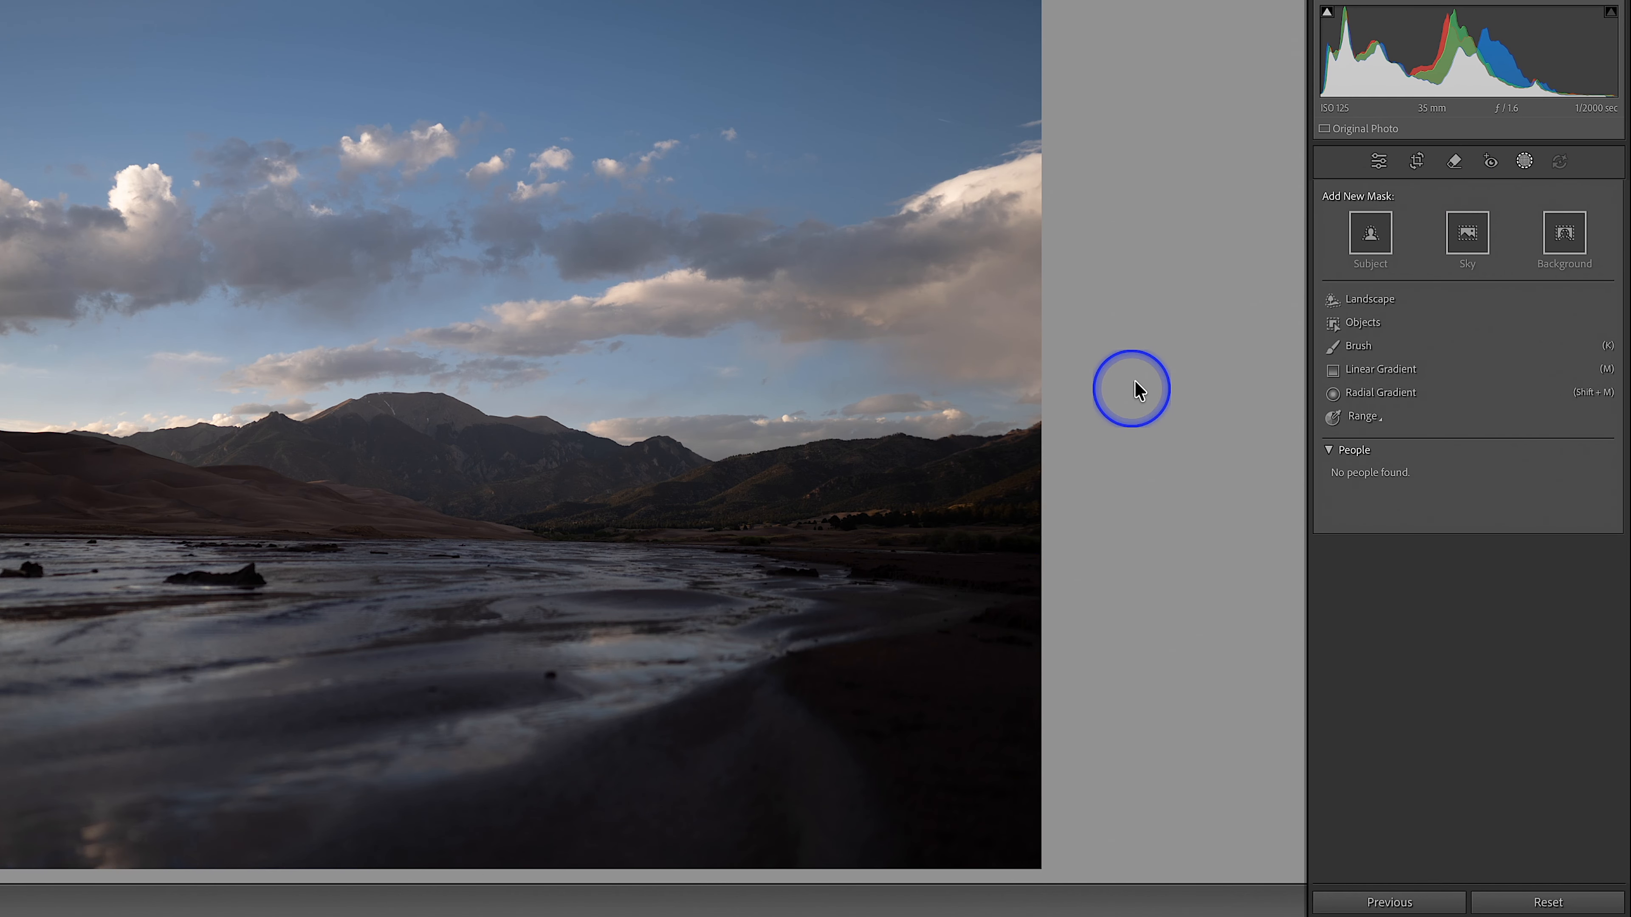
Step: Start a Landscape mask on the mountain photo and preview the Sky, Mountains, Water and Natural Ground regions one at a time
{"action": "left_click", "coordinate": [1362, 301]}
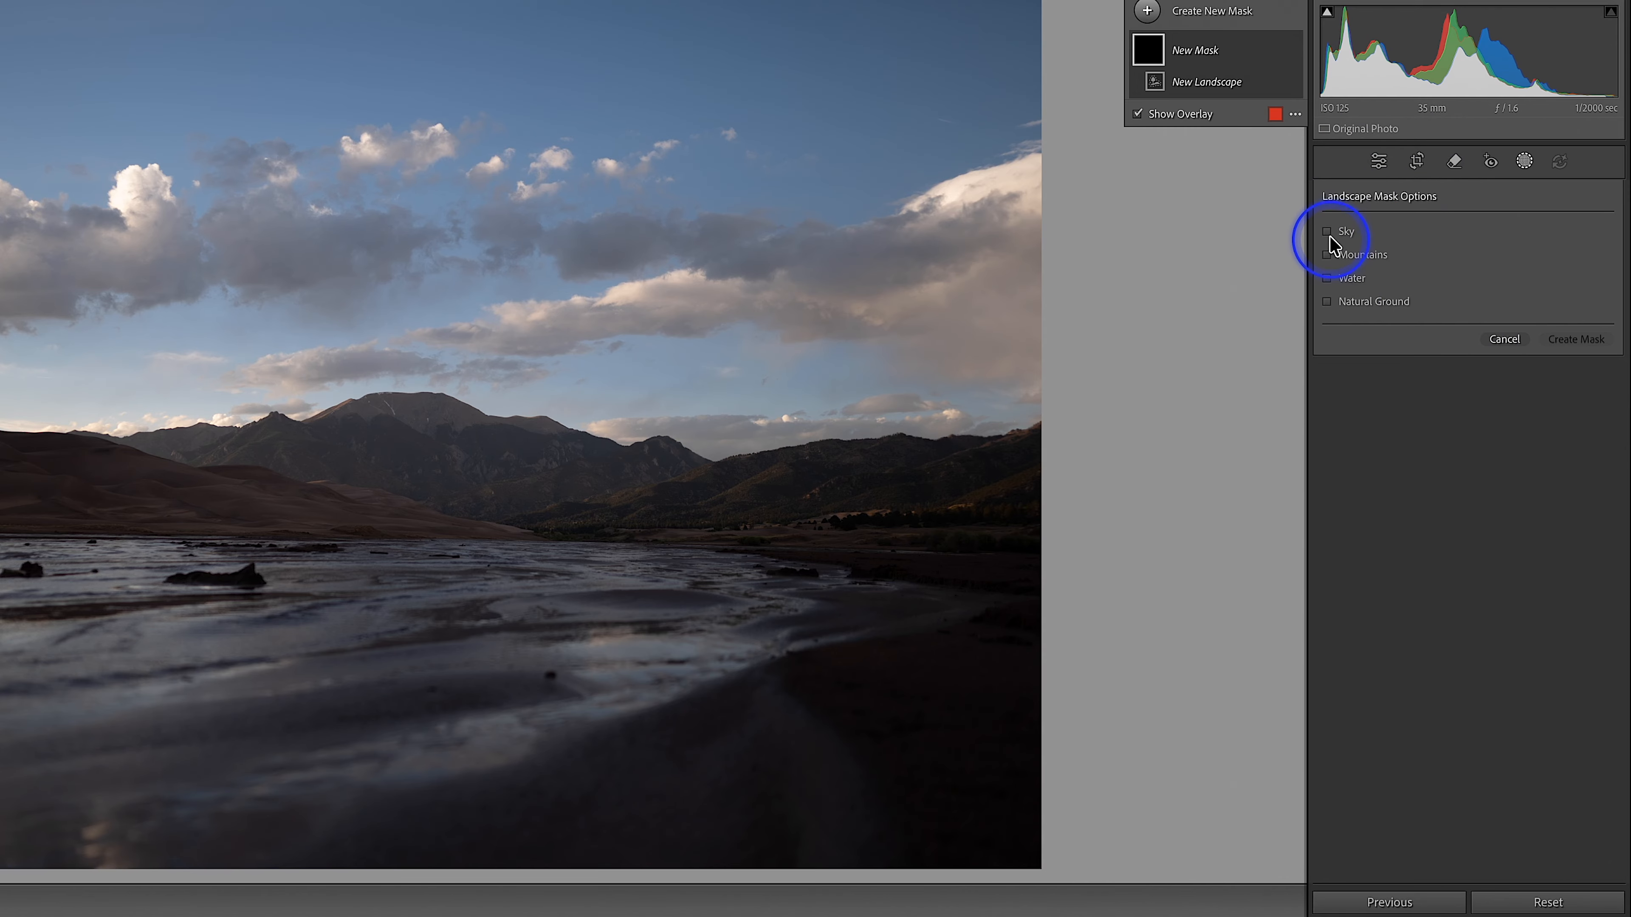
{"action": "left_click", "coordinate": [1327, 232]}
{"action": "left_click", "coordinate": [1327, 231]}
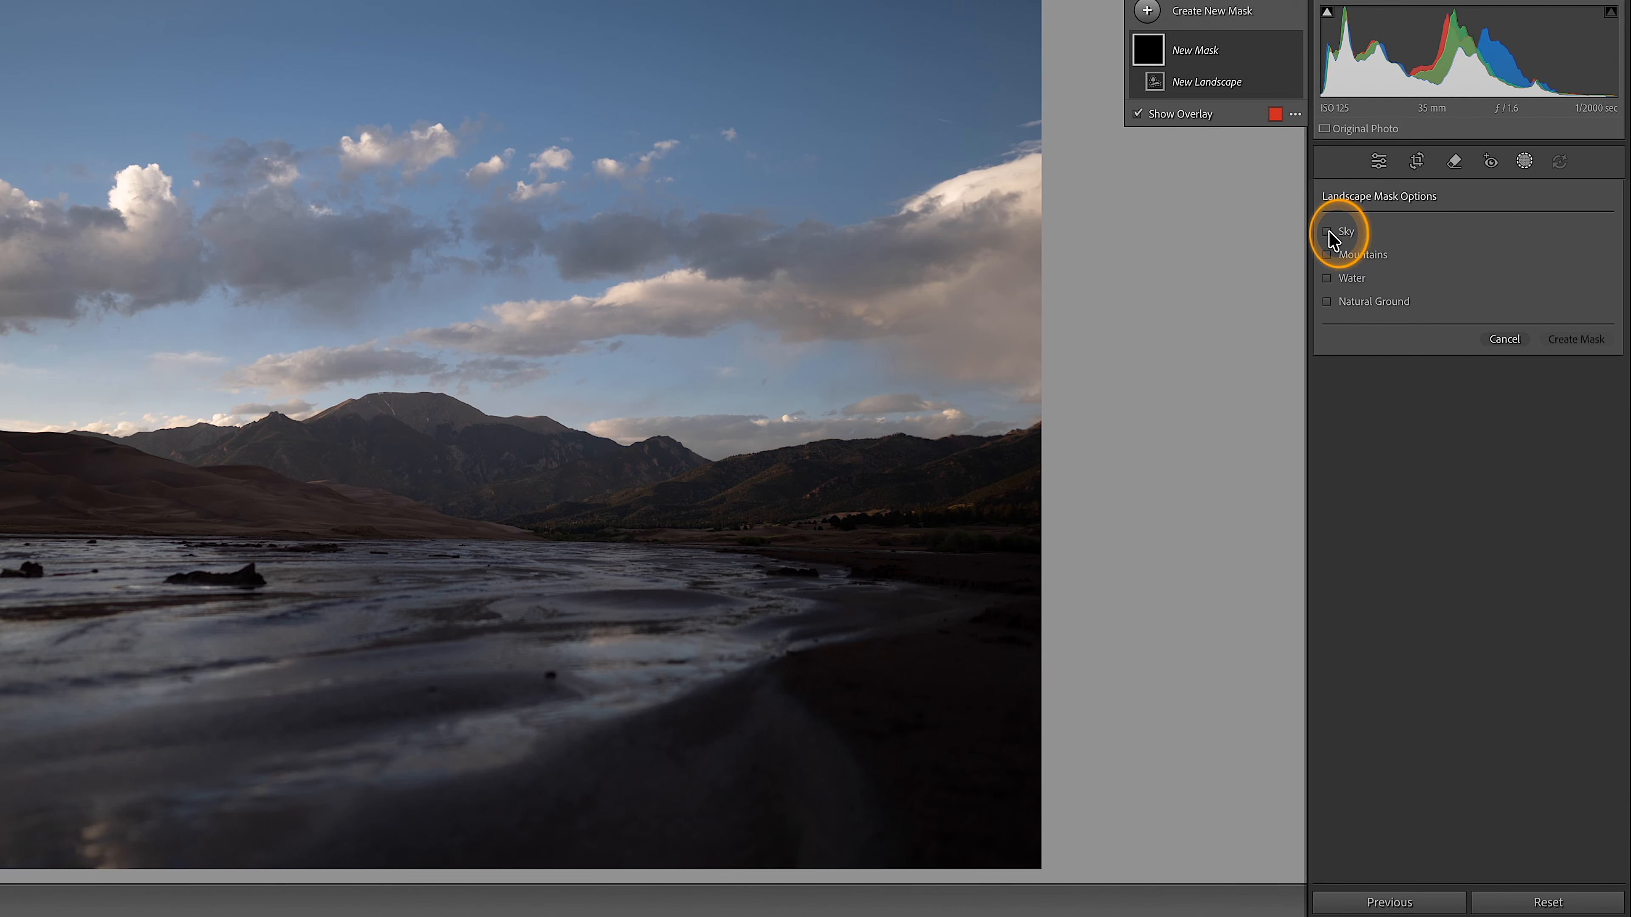
{"action": "left_click", "coordinate": [1328, 256]}
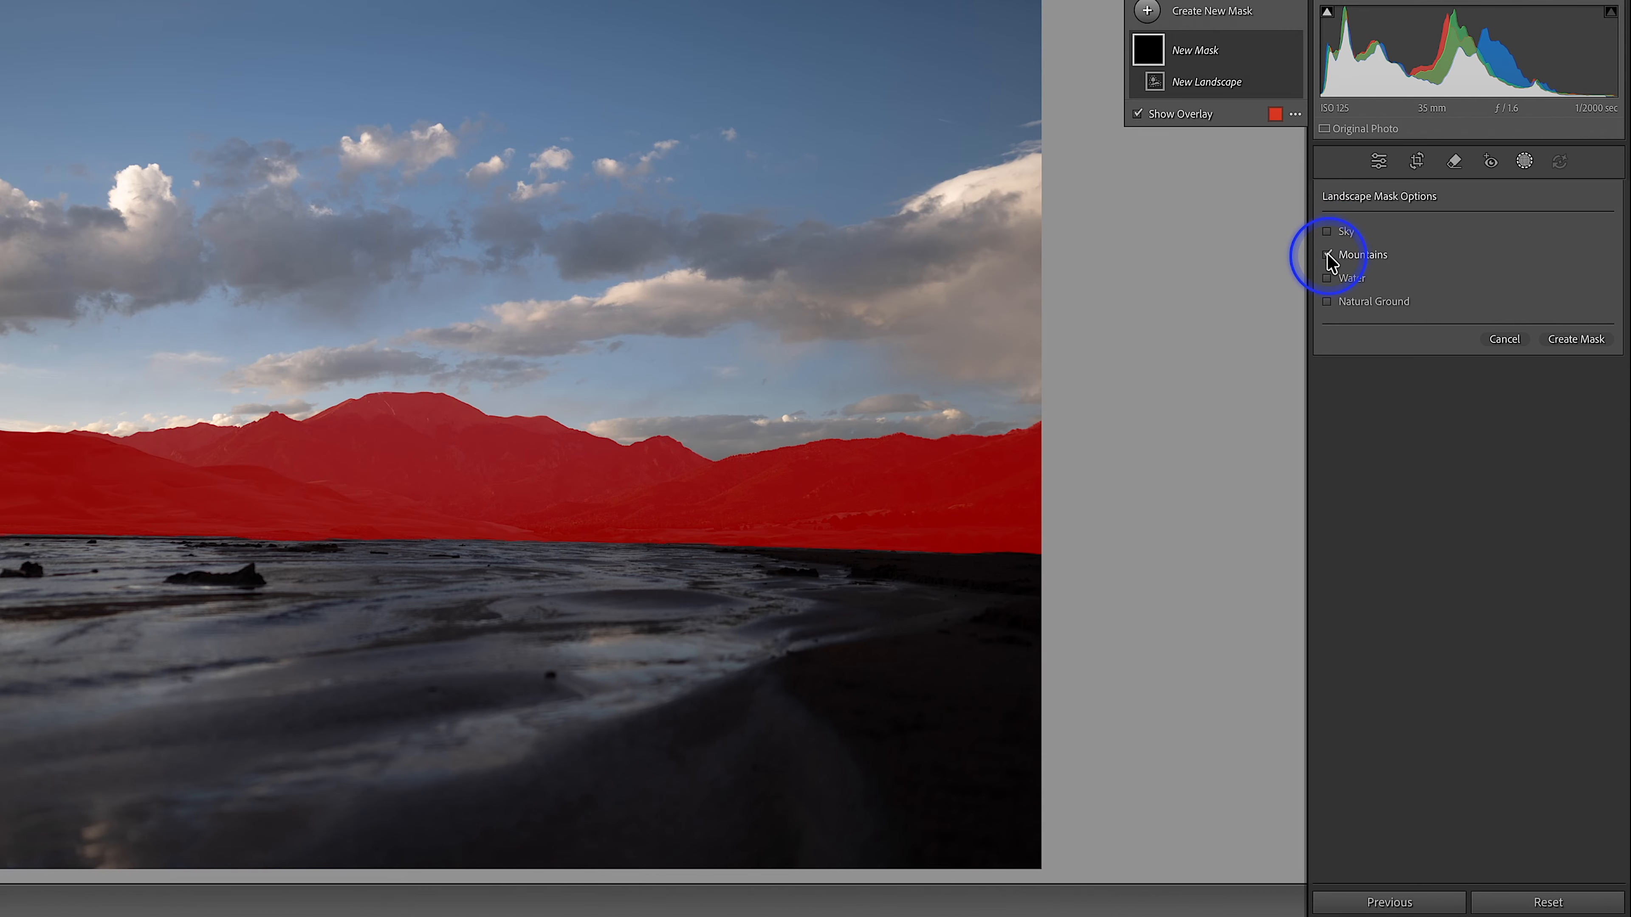
{"action": "left_click", "coordinate": [1328, 256]}
{"action": "left_click", "coordinate": [1328, 278]}
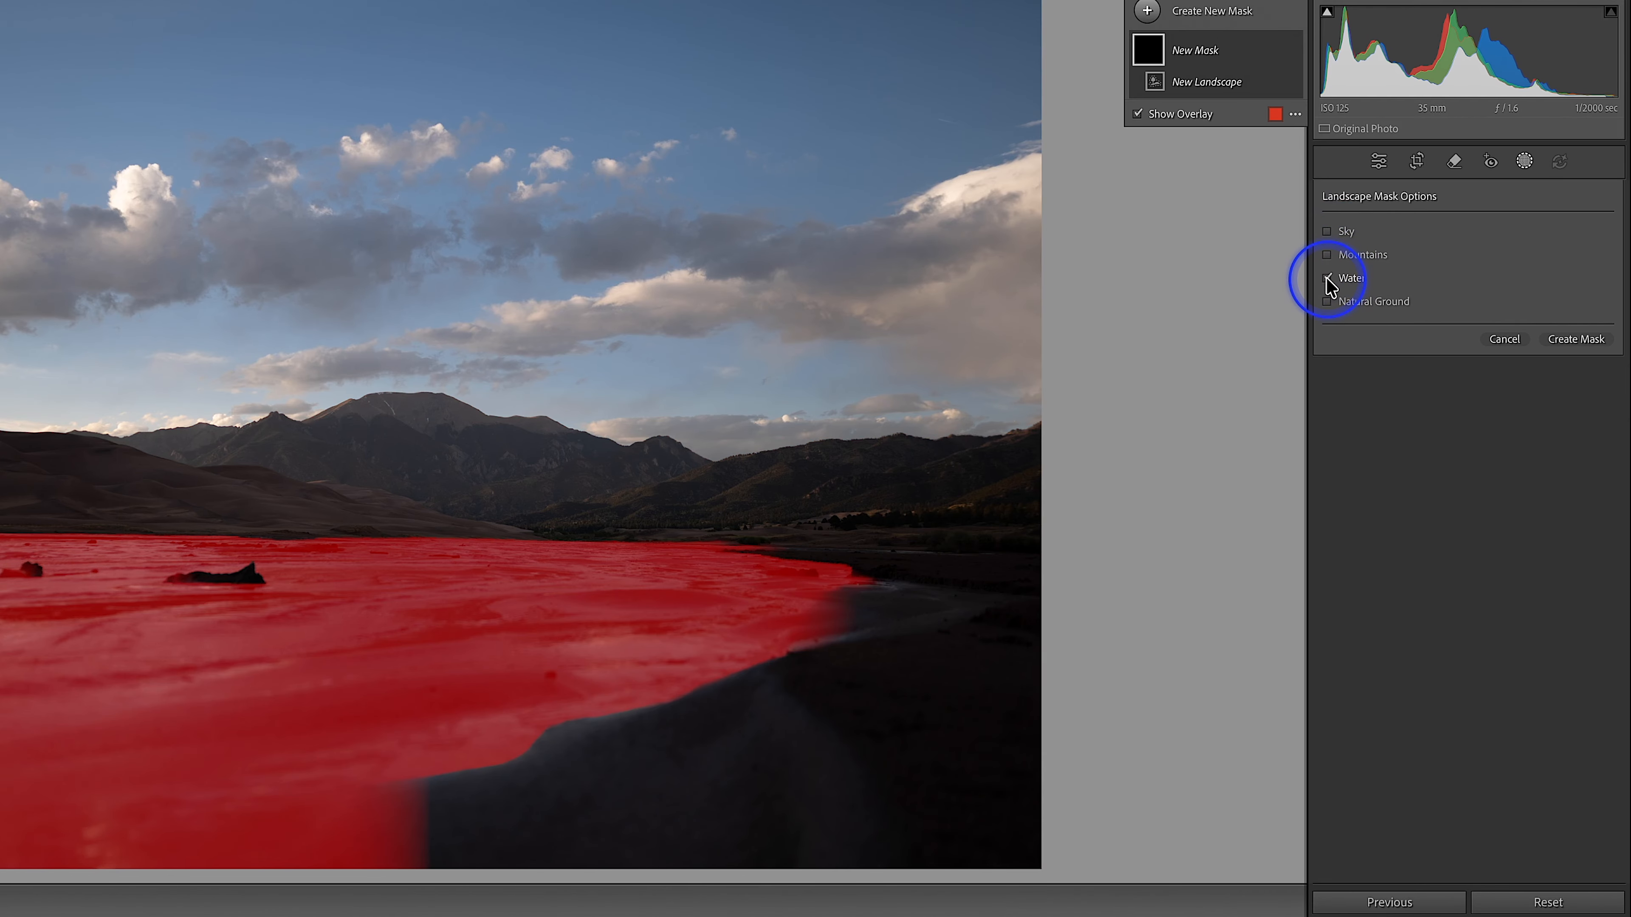
{"action": "left_click", "coordinate": [1326, 278]}
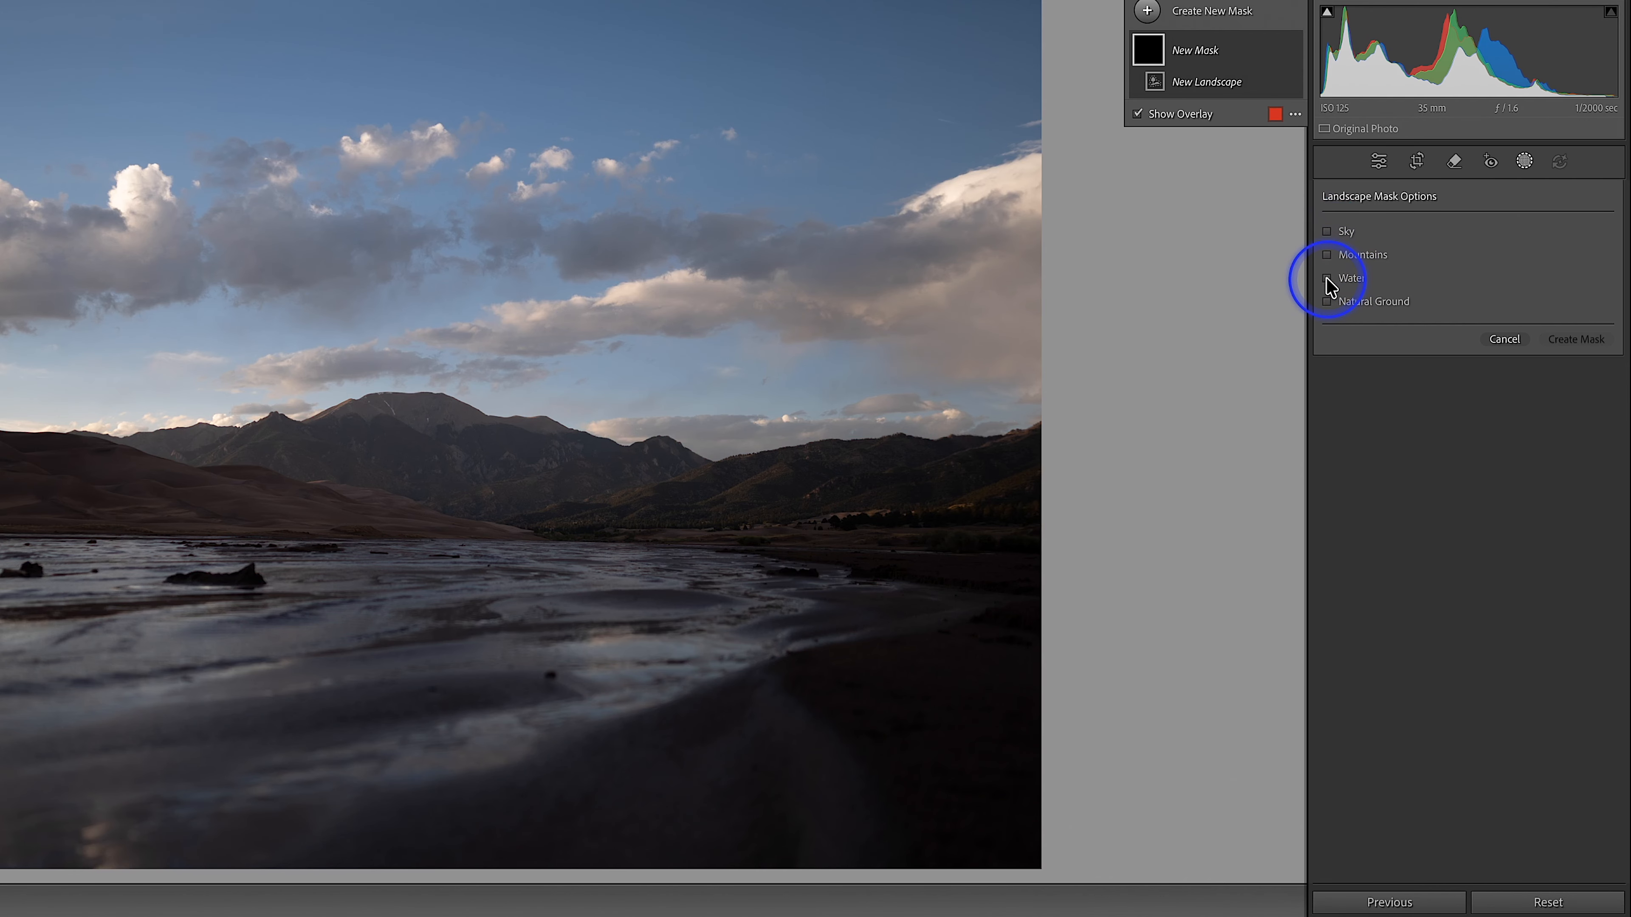
{"action": "left_click", "coordinate": [1326, 298]}
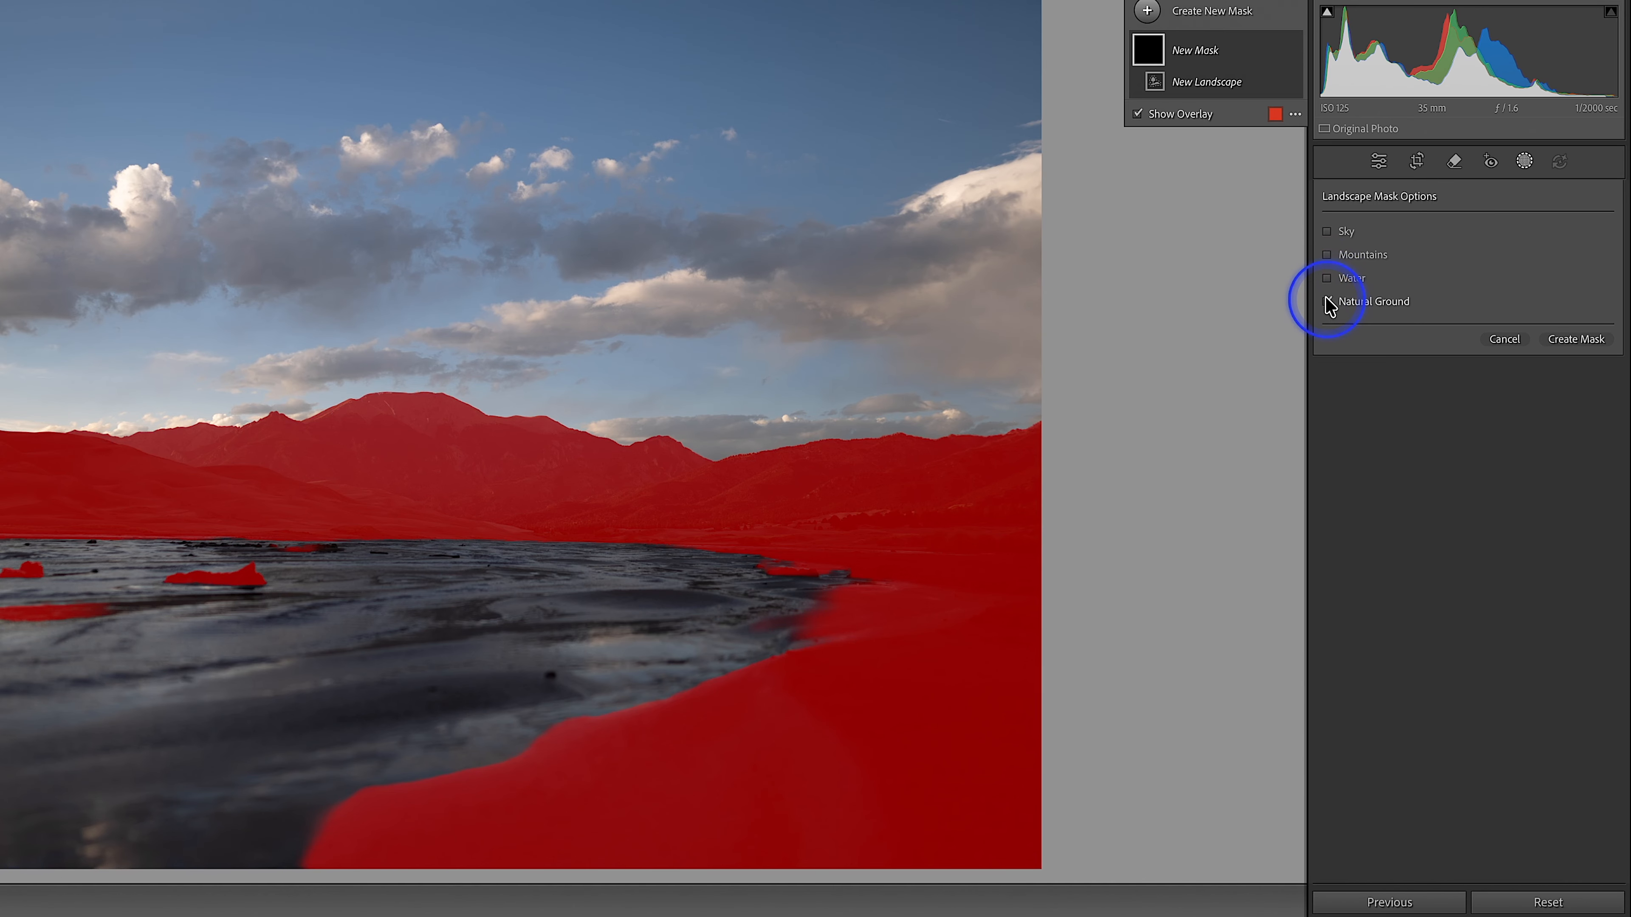
{"action": "left_click", "coordinate": [1326, 300]}
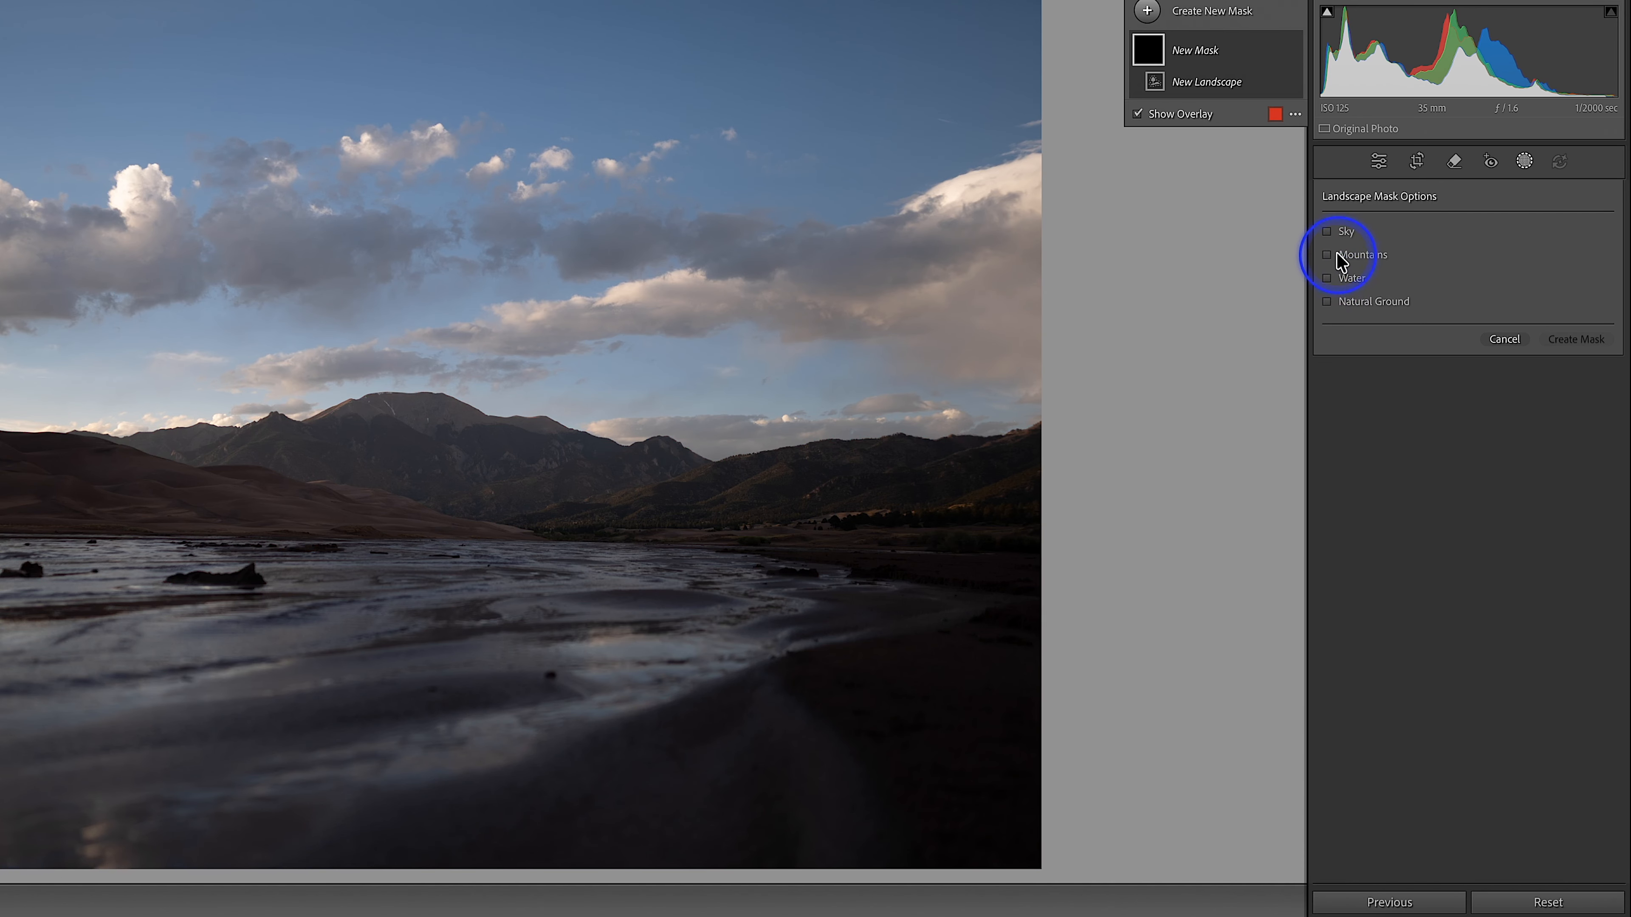
Step: Create the Landscape mask from the Sky region only, and lower its exposure to about -0.29
{"action": "left_click", "coordinate": [1326, 232]}
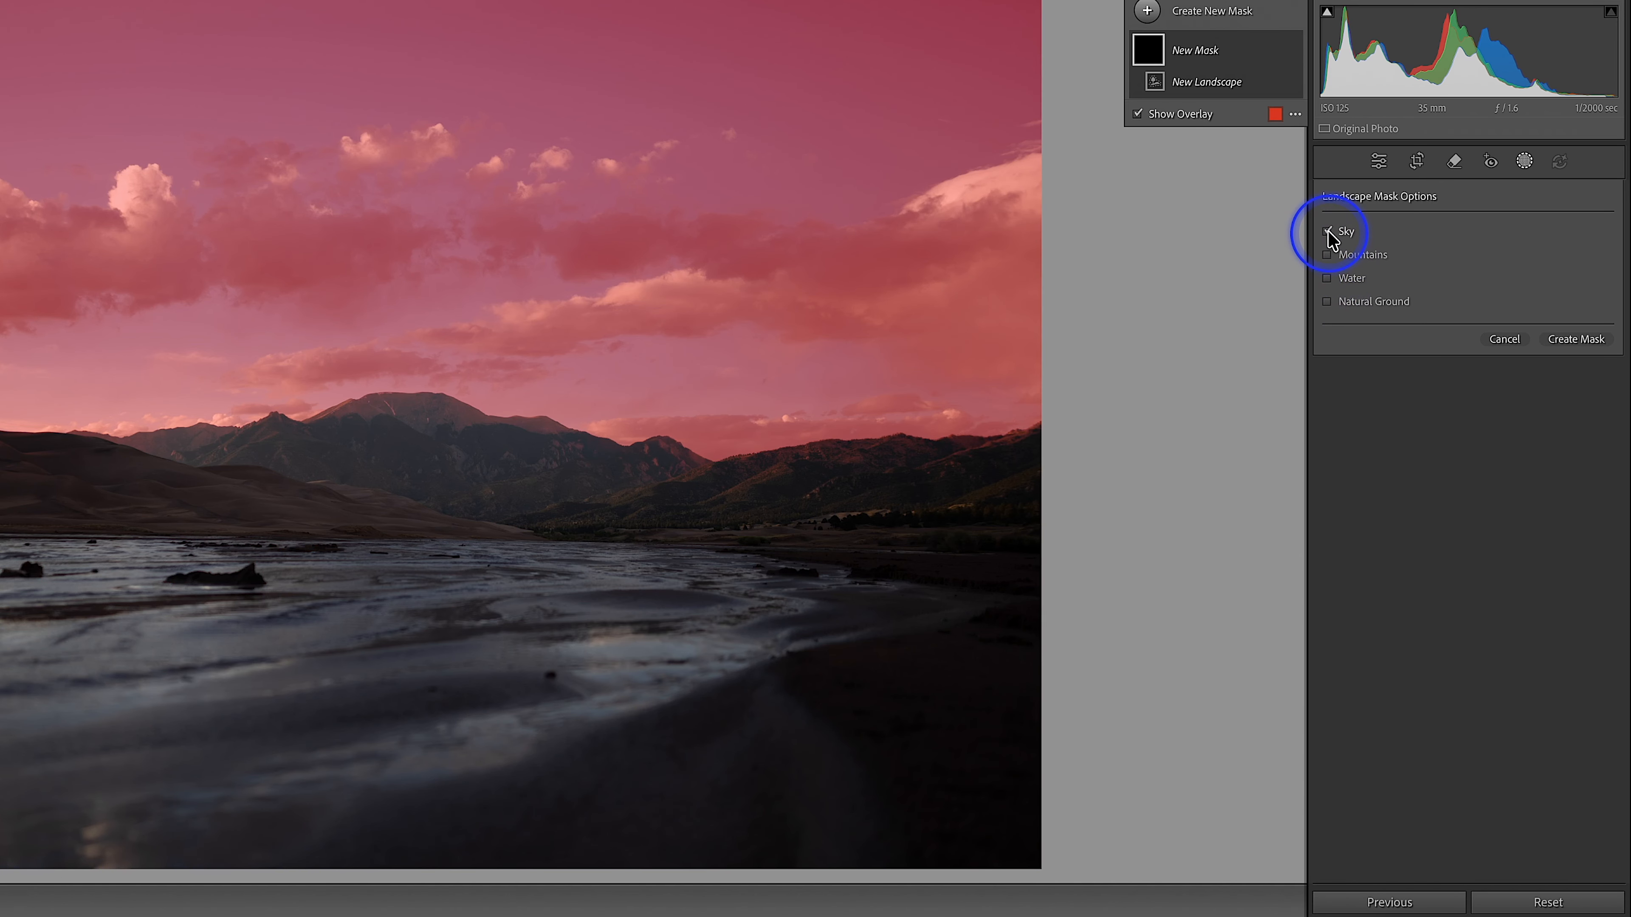
{"action": "left_click", "coordinate": [1557, 346]}
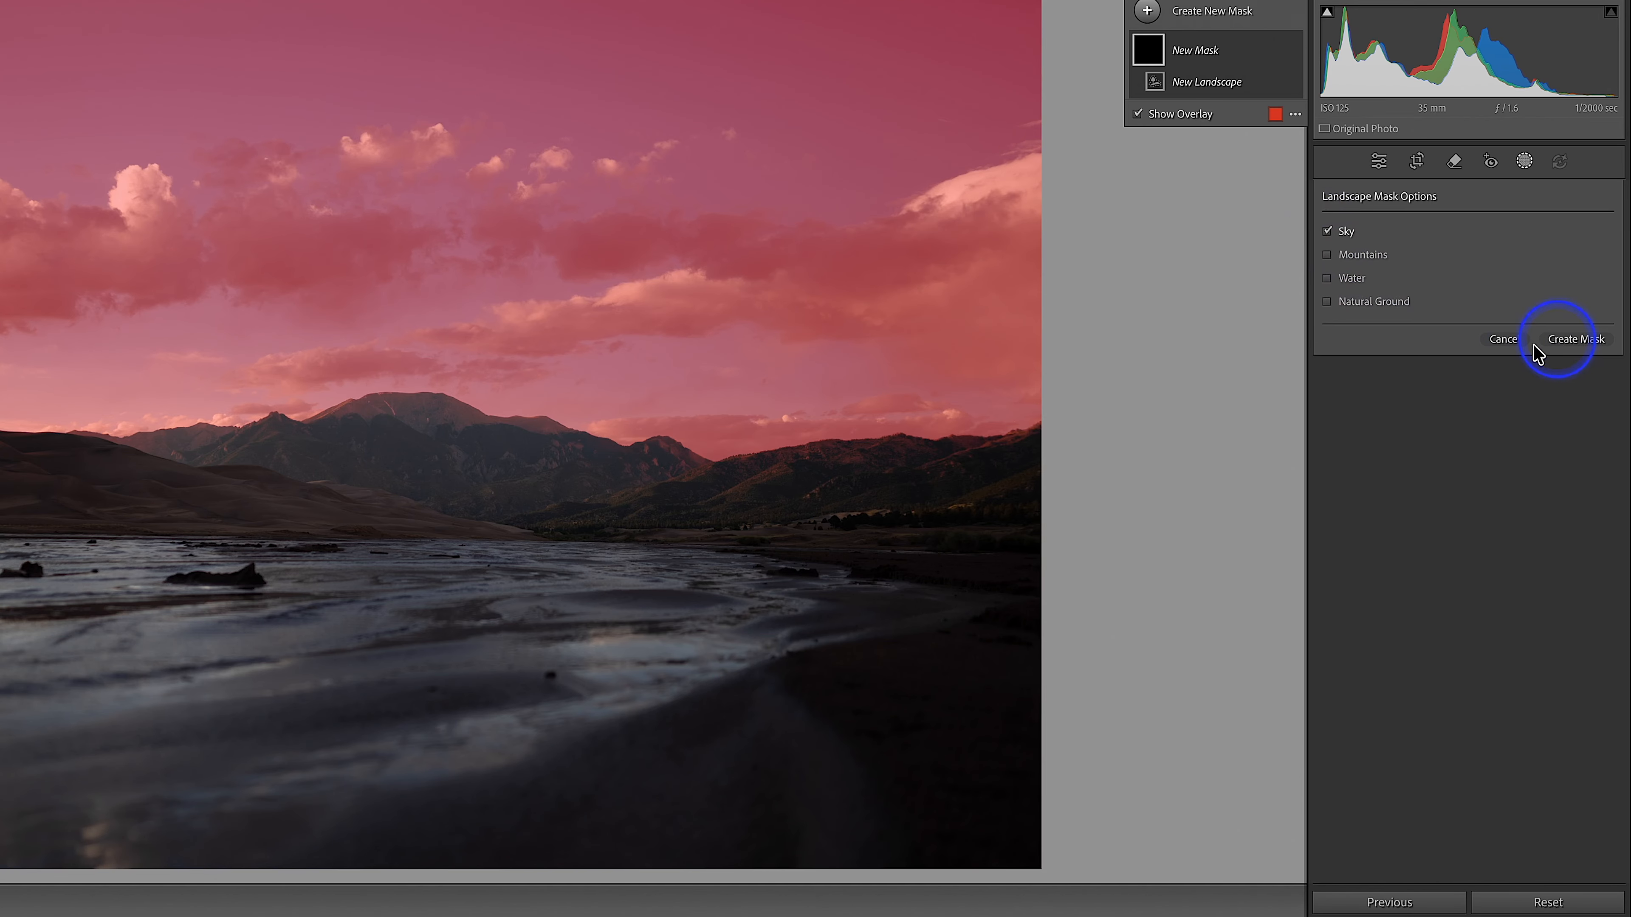
{"action": "left_click_drag", "start_coordinate": [1464, 332], "coordinate": [1470, 335]}
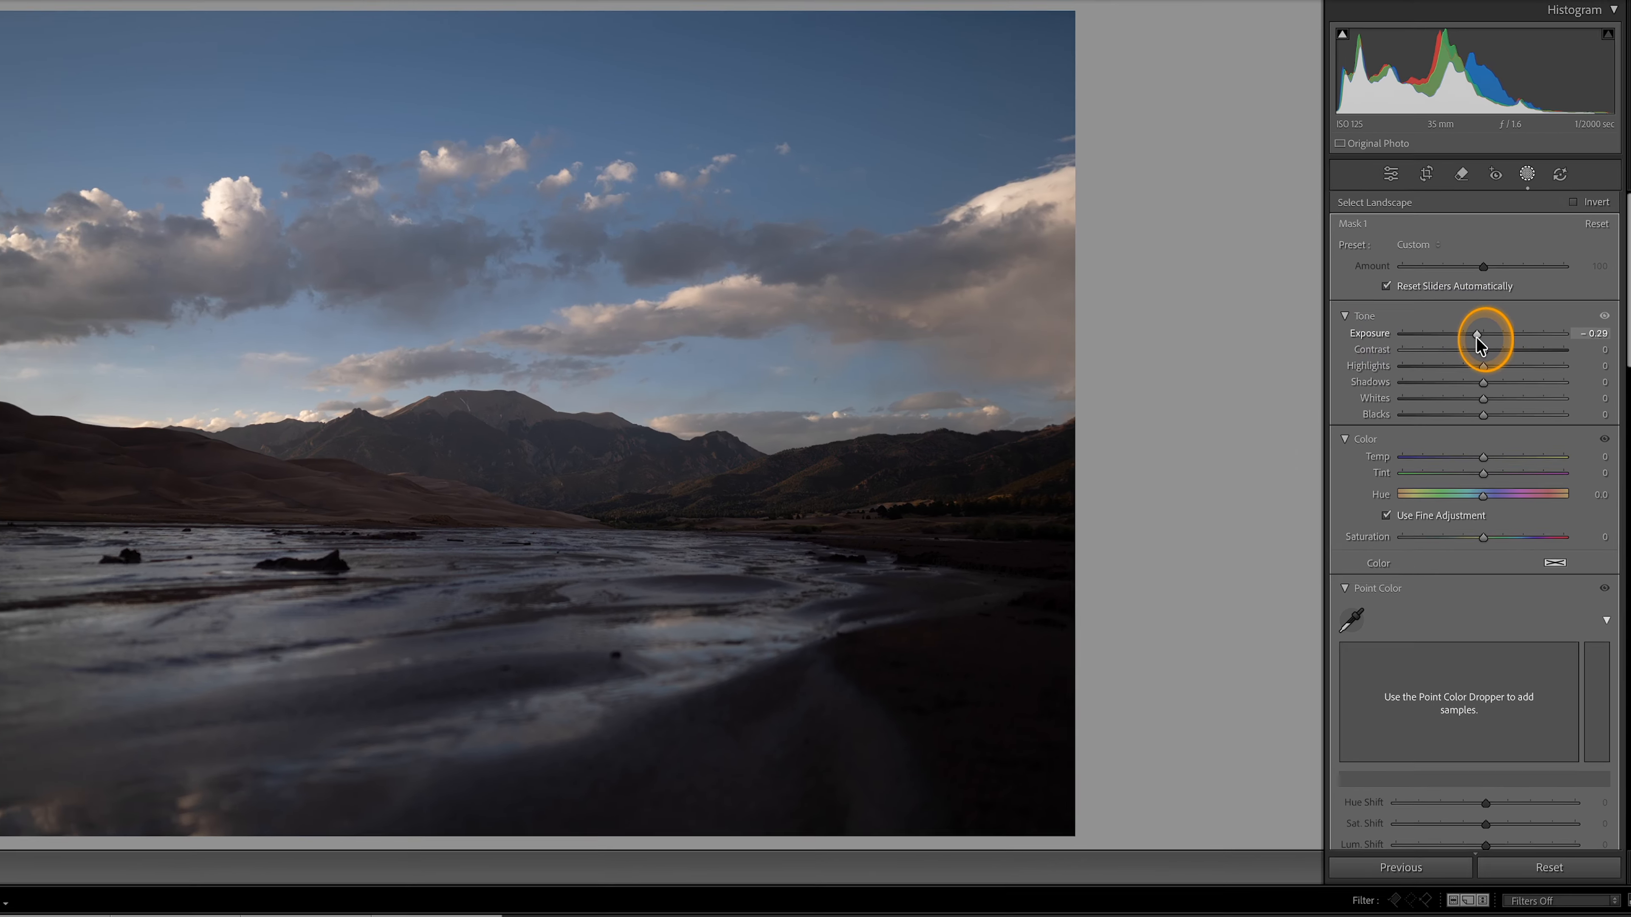